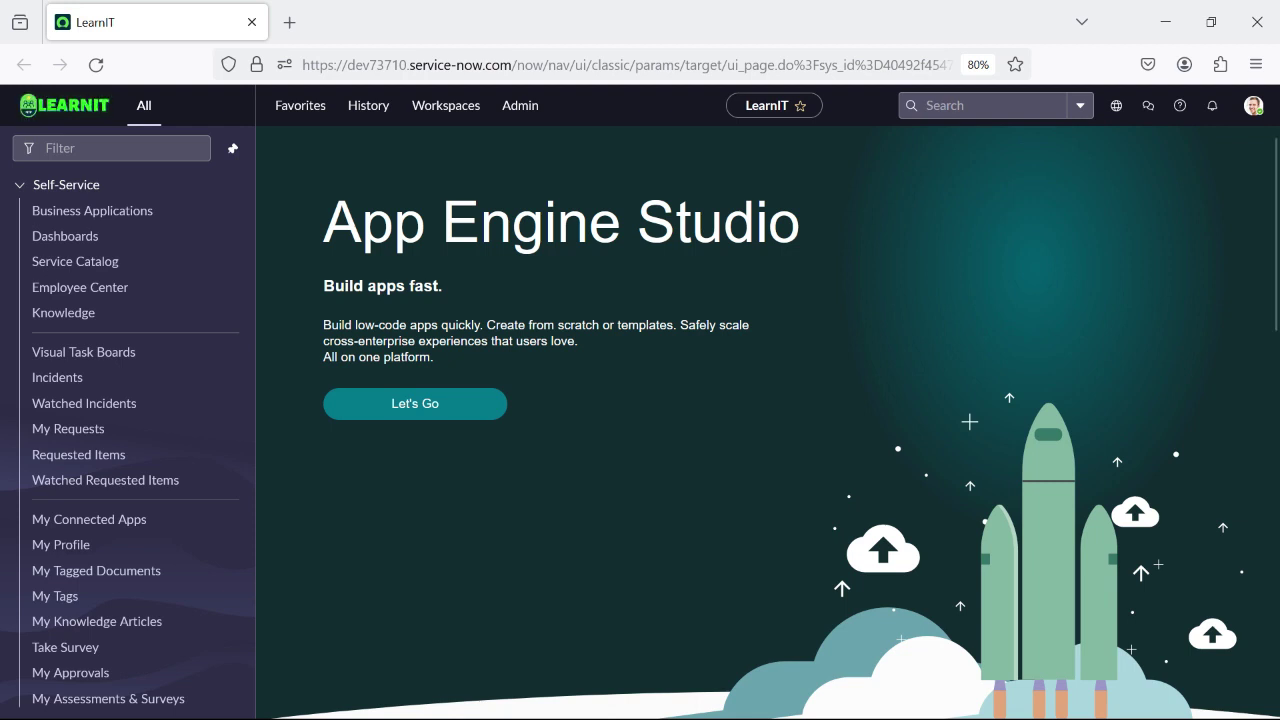
- Find the Reports module with the filter text "report", open its View / Run list and start creating a report
{"action": "left_click", "coordinate": [111, 148]}
{"action": "type", "text": "r"}
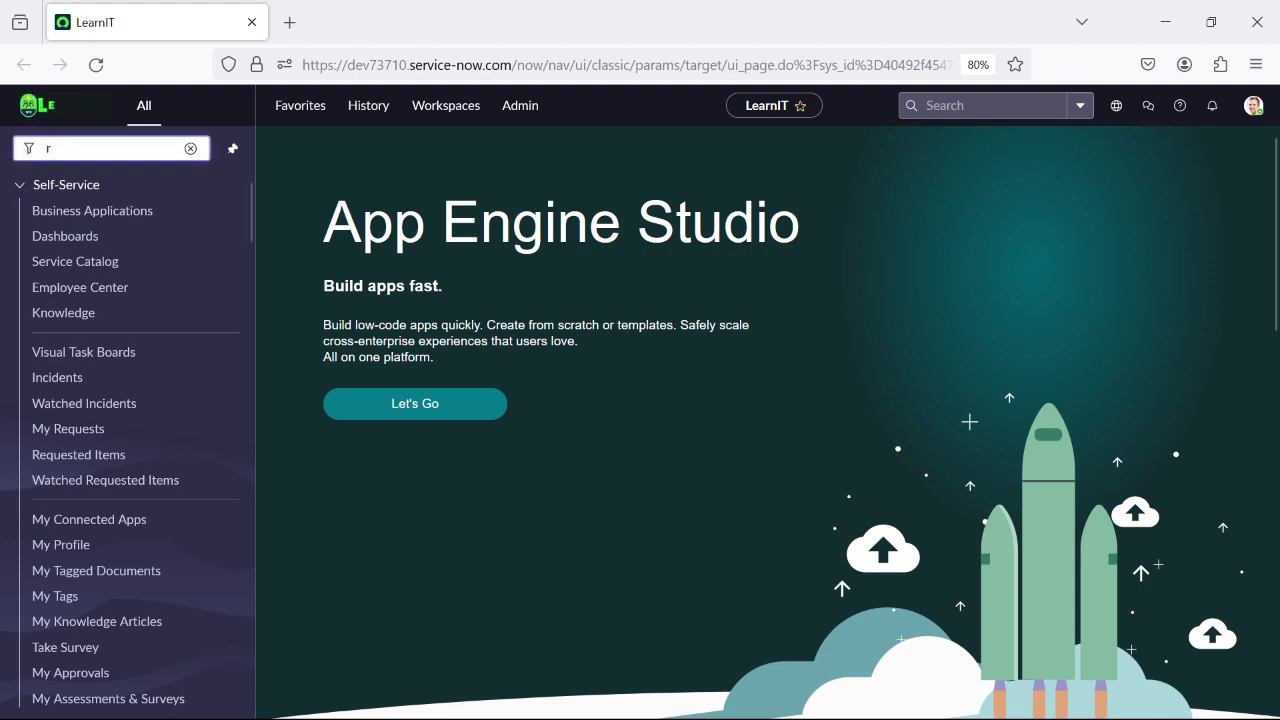
{"action": "type", "text": "eport"}
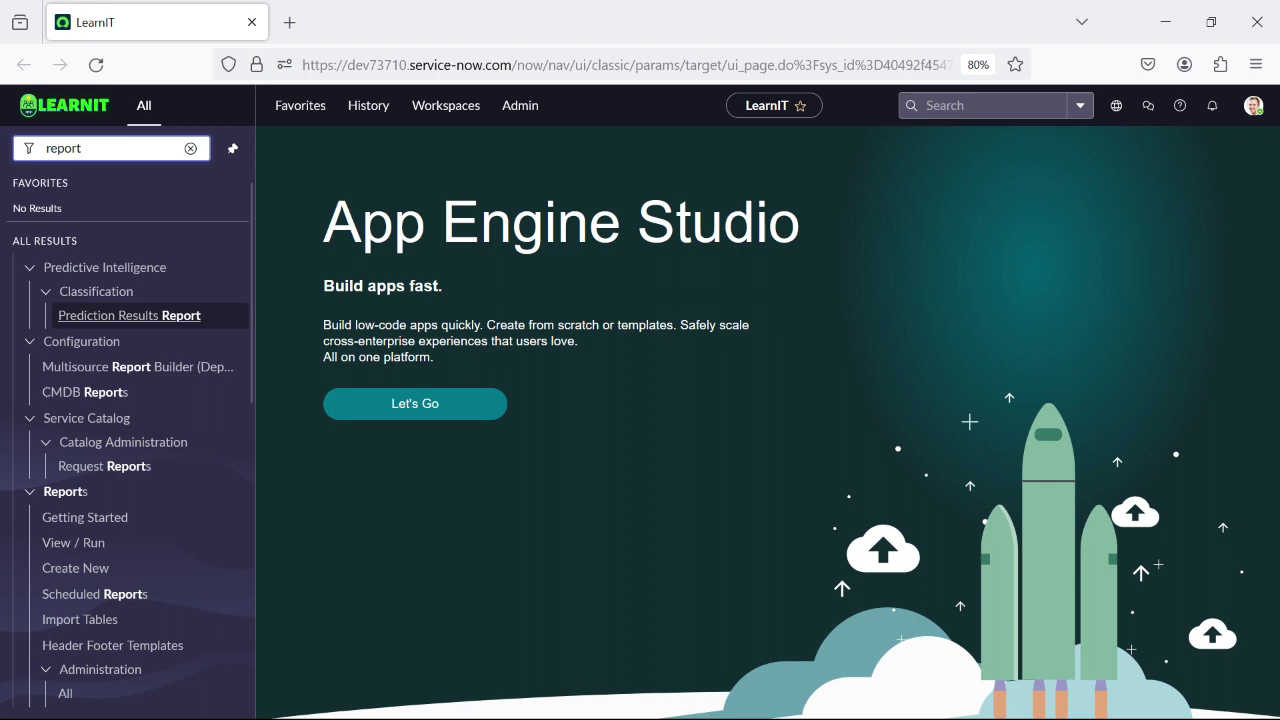
{"action": "scroll", "coordinate": [90, 313], "scroll_direction": "down", "scroll_amount": 4}
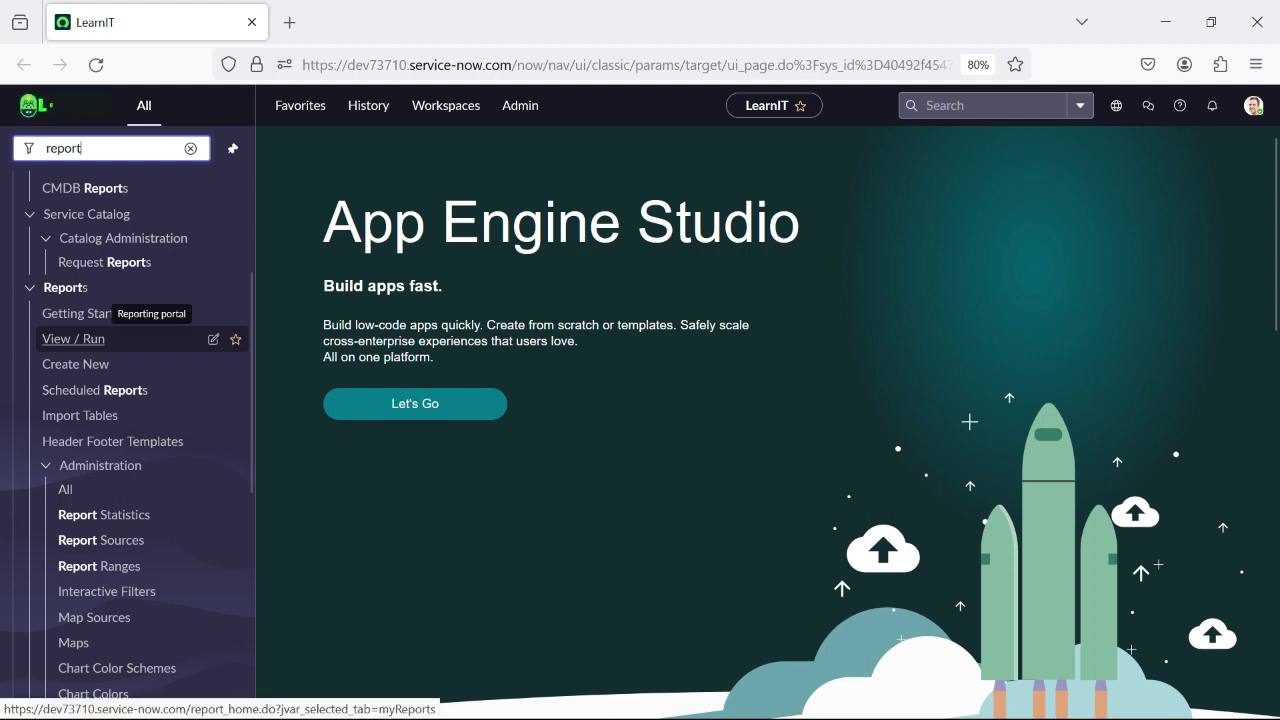
{"action": "left_click", "coordinate": [73, 339]}
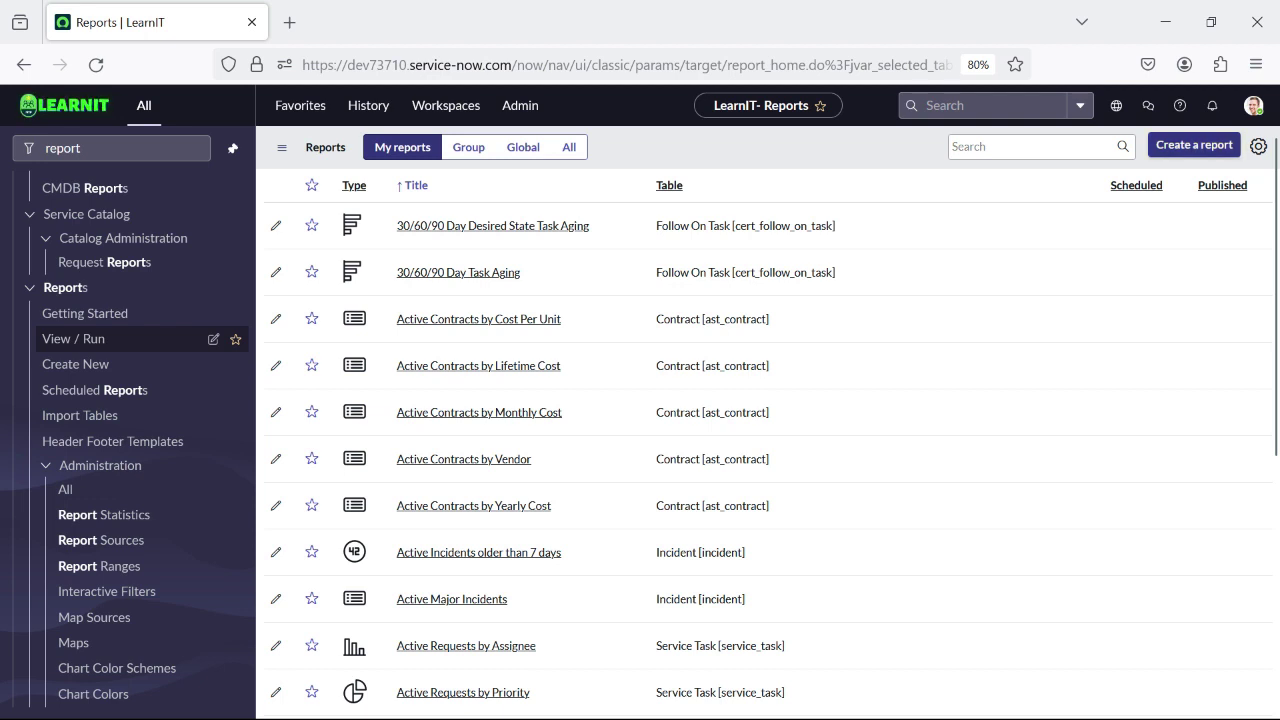
{"action": "left_click", "coordinate": [1193, 145]}
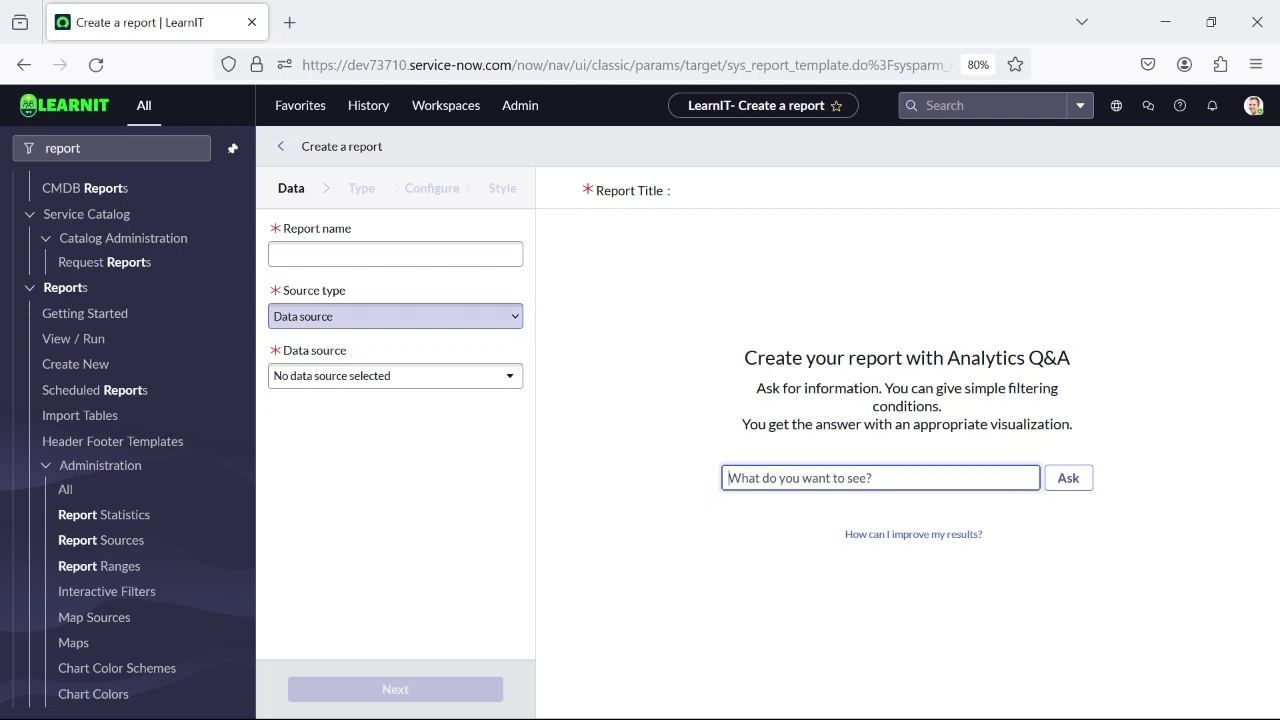
- Name the new report "Incident Report"
{"action": "left_click", "coordinate": [395, 254]}
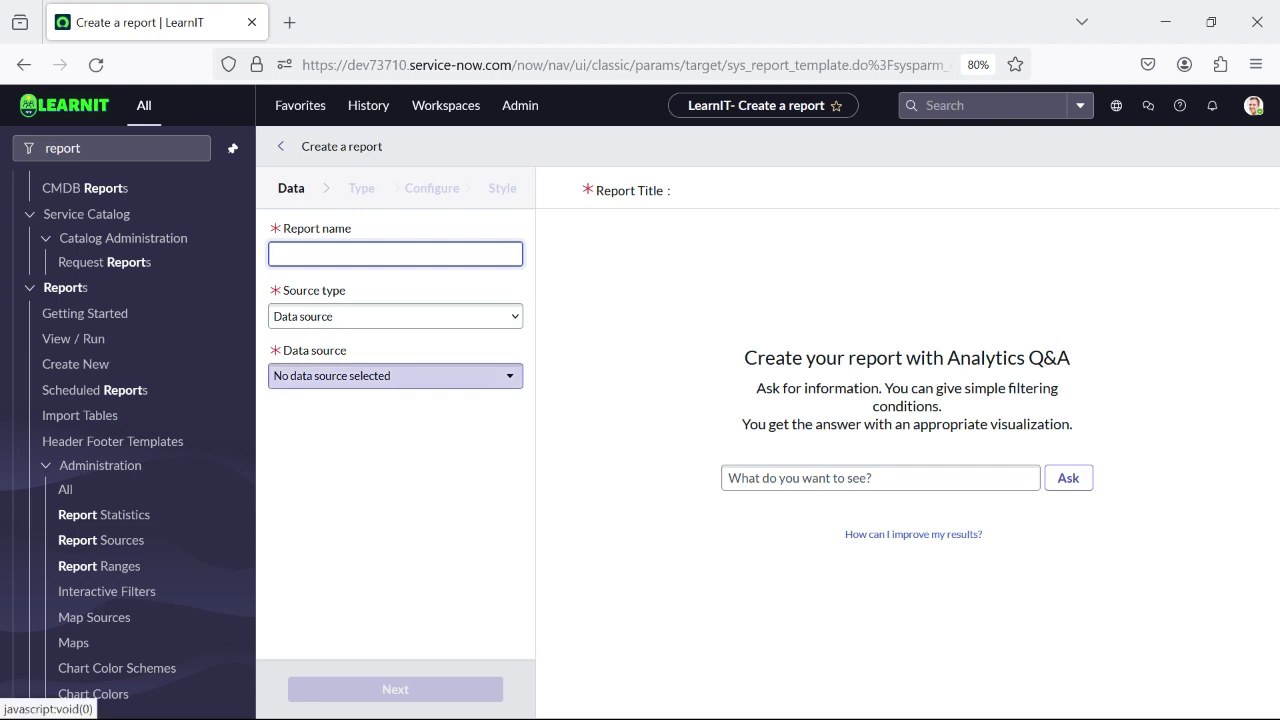
{"action": "left_click", "coordinate": [395, 376]}
{"action": "left_click", "coordinate": [395, 254]}
{"action": "left_click", "coordinate": [395, 254]}
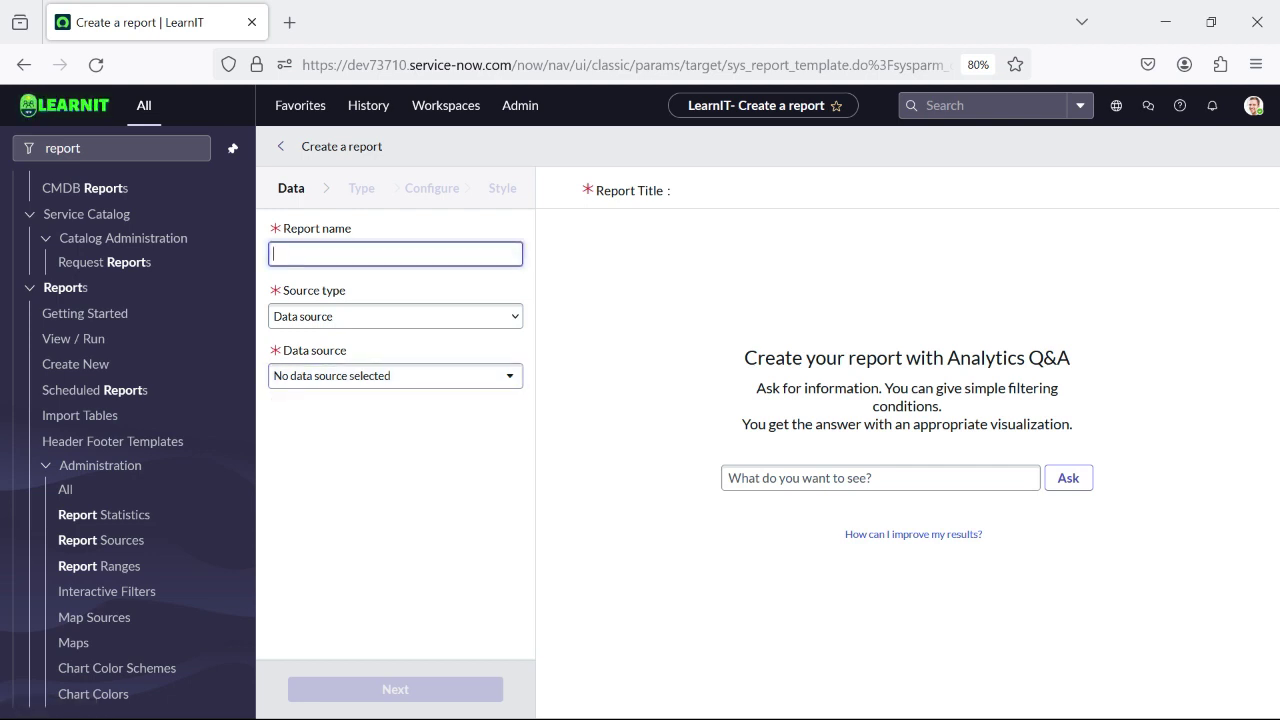
{"action": "type", "text": "Incident Report"}
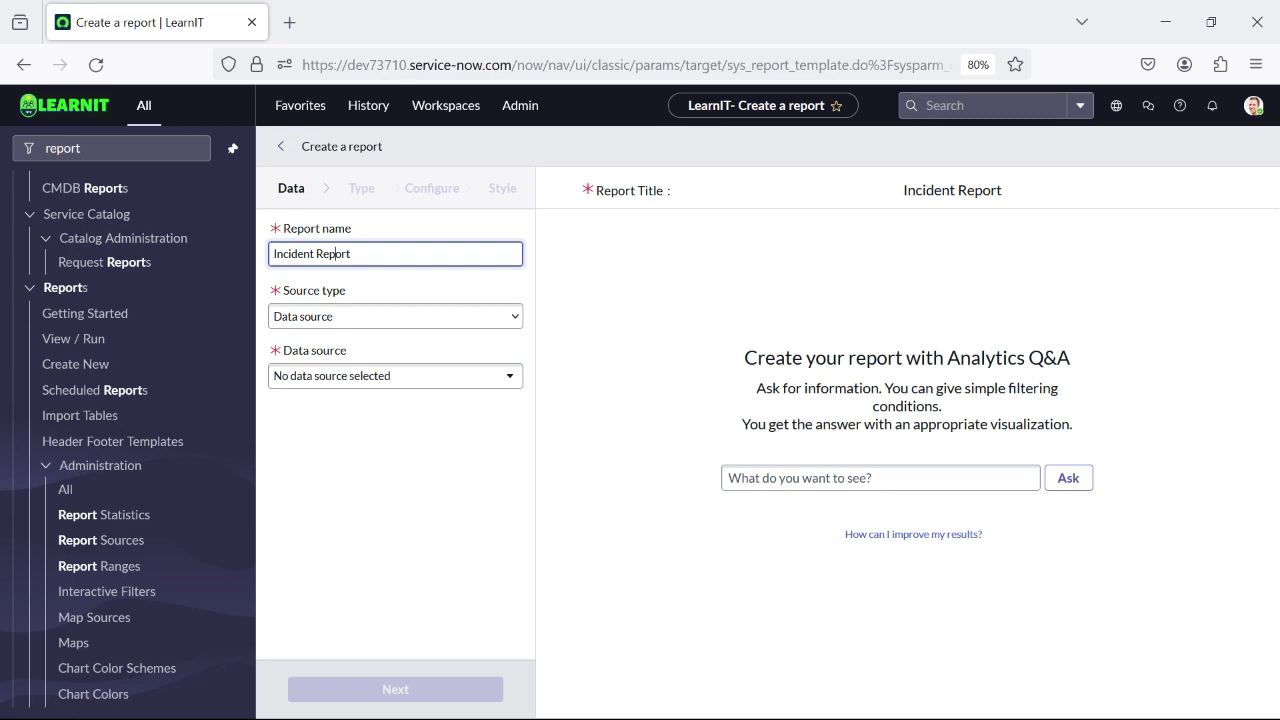
{"action": "type", "text": "P!"}
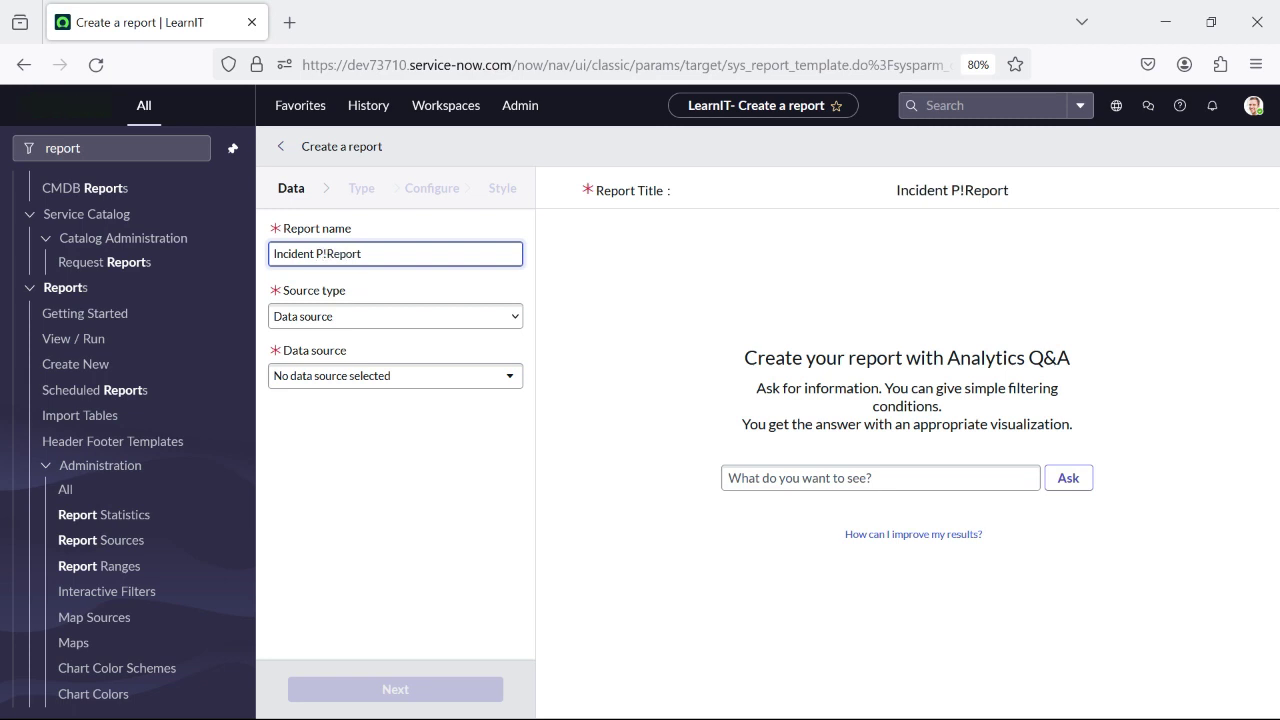
{"action": "key", "text": "BackSpace"}
{"action": "key", "text": "BackSpace"}
{"action": "type", "text": "1"}
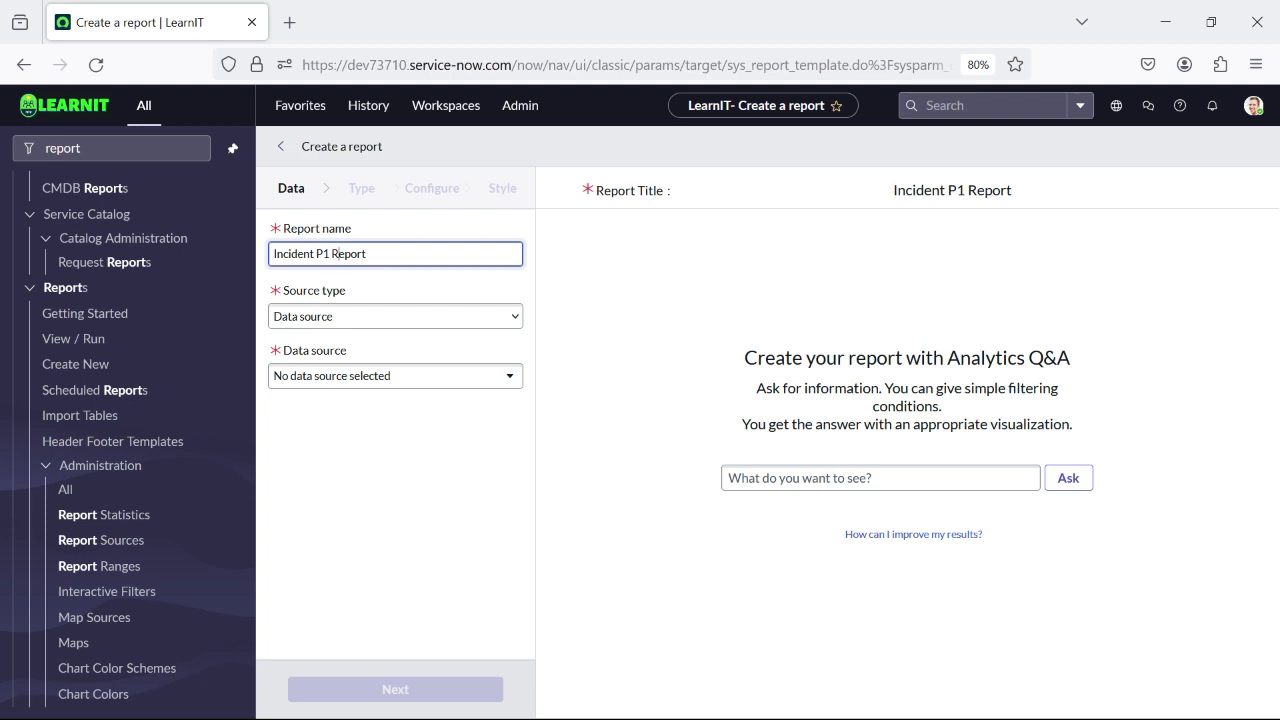
{"action": "key", "text": "BackSpace"}
{"action": "key", "text": "BackSpace"}
{"action": "key", "text": "BackSpace"}
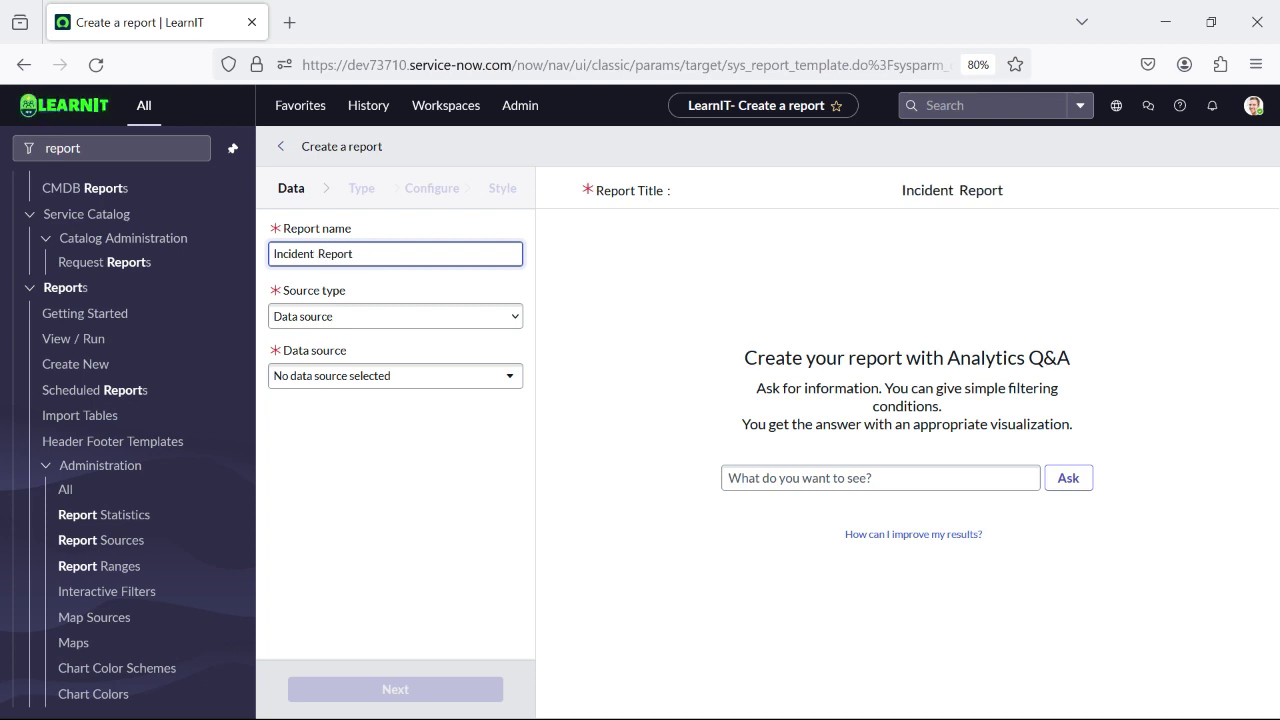
- Add "P1" at the start of the report name so it reads "P1 Incident Report"
{"action": "key", "text": "Left"}
{"action": "key", "text": "Left"}
{"action": "key", "text": "Left"}
{"action": "type", "text": "P"}
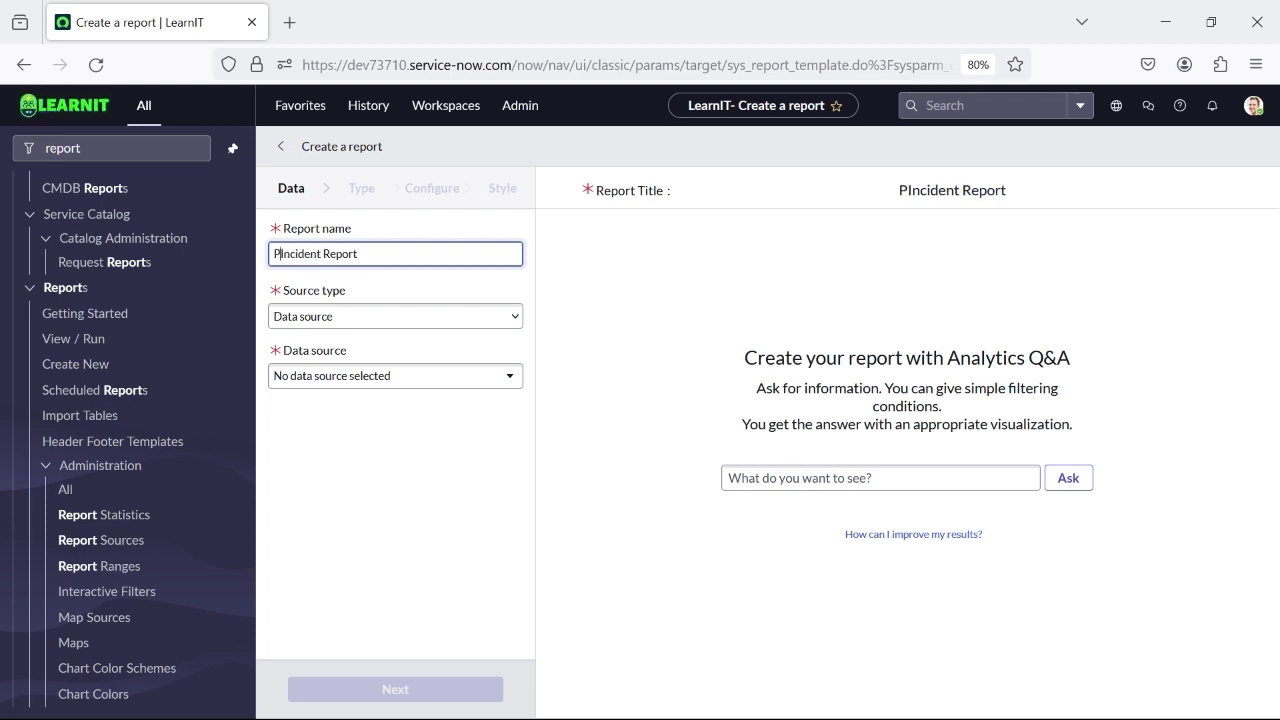
{"action": "type", "text": "1"}
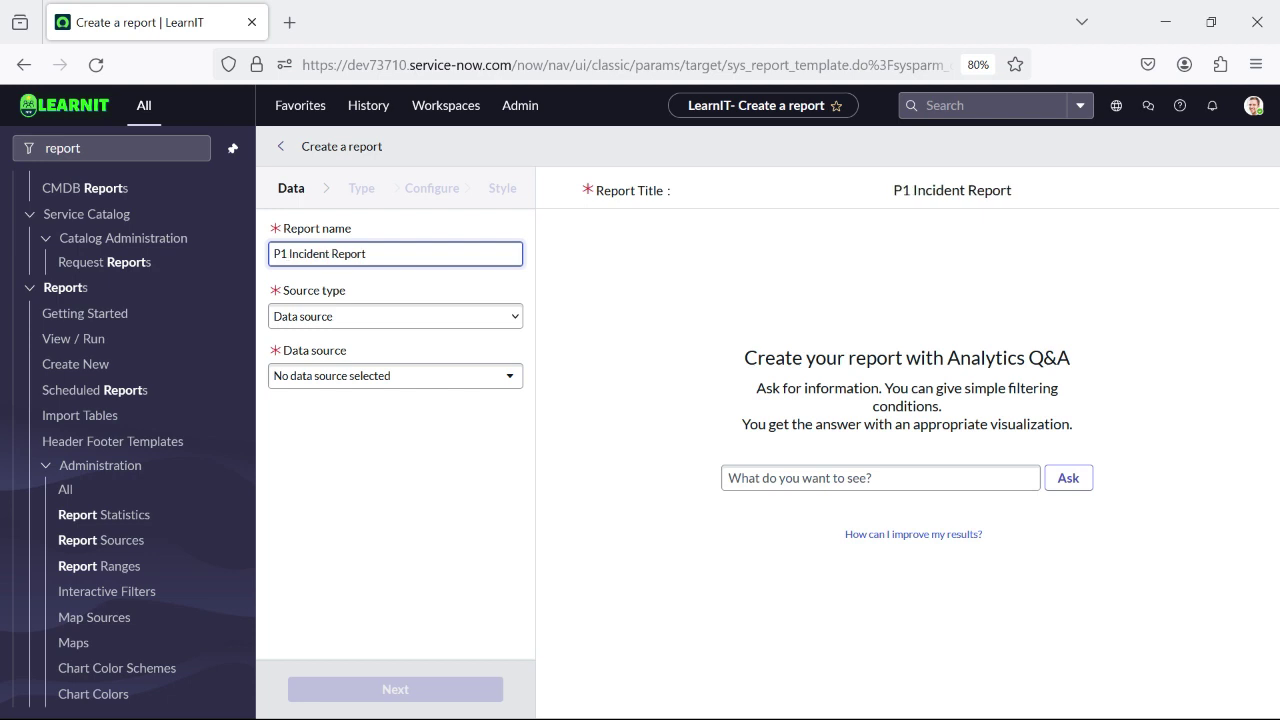
- Set the report's source type to Table and select the Incident [incident] table
{"action": "left_click", "coordinate": [394, 316]}
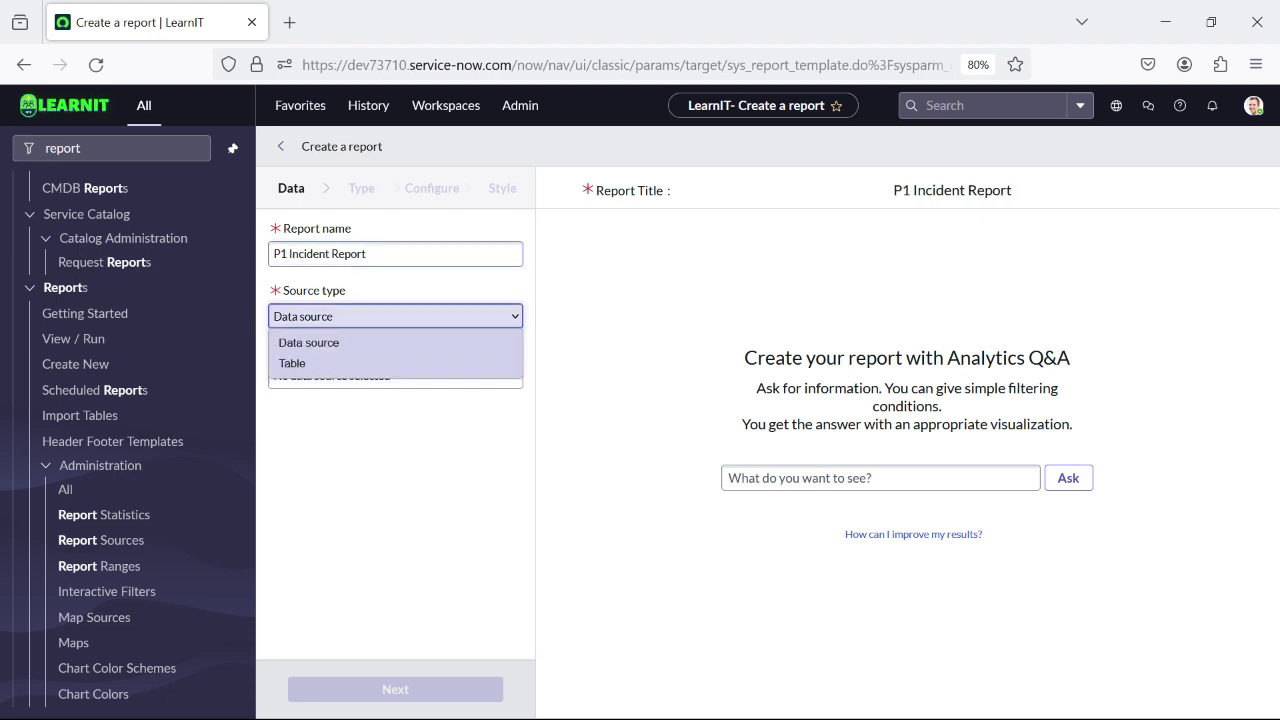
{"action": "left_click", "coordinate": [292, 363]}
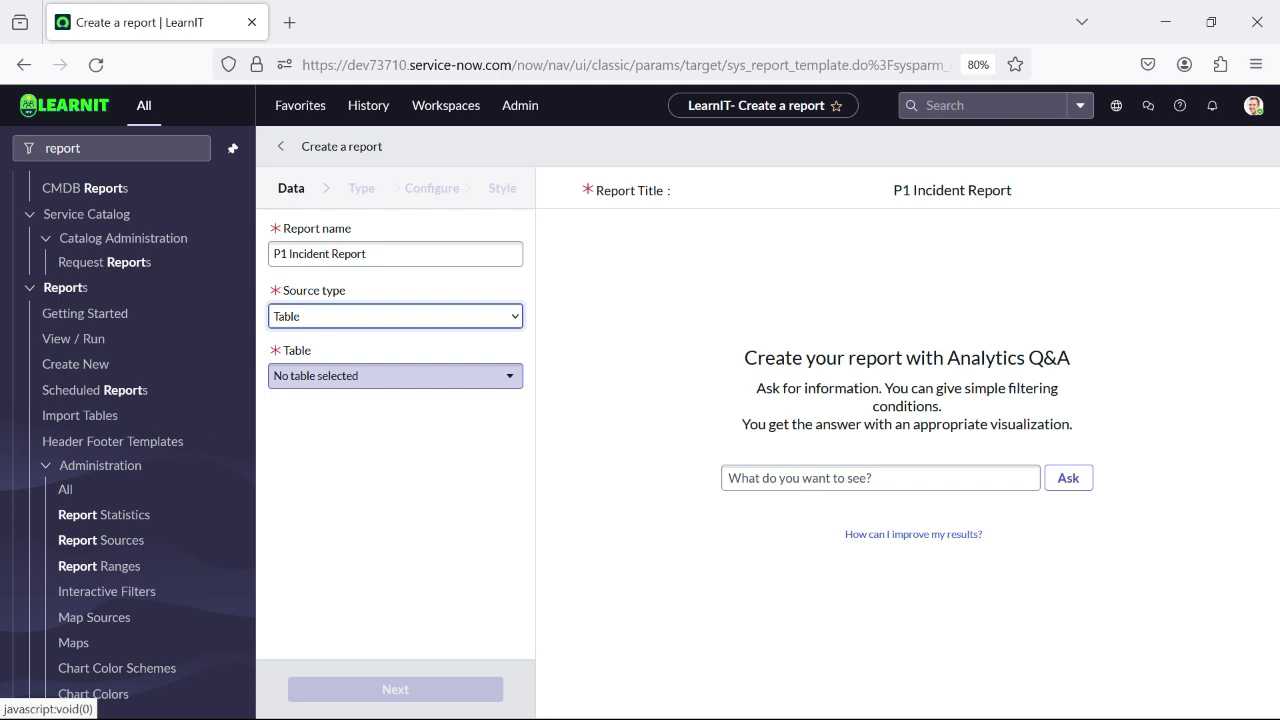
{"action": "left_click", "coordinate": [394, 375]}
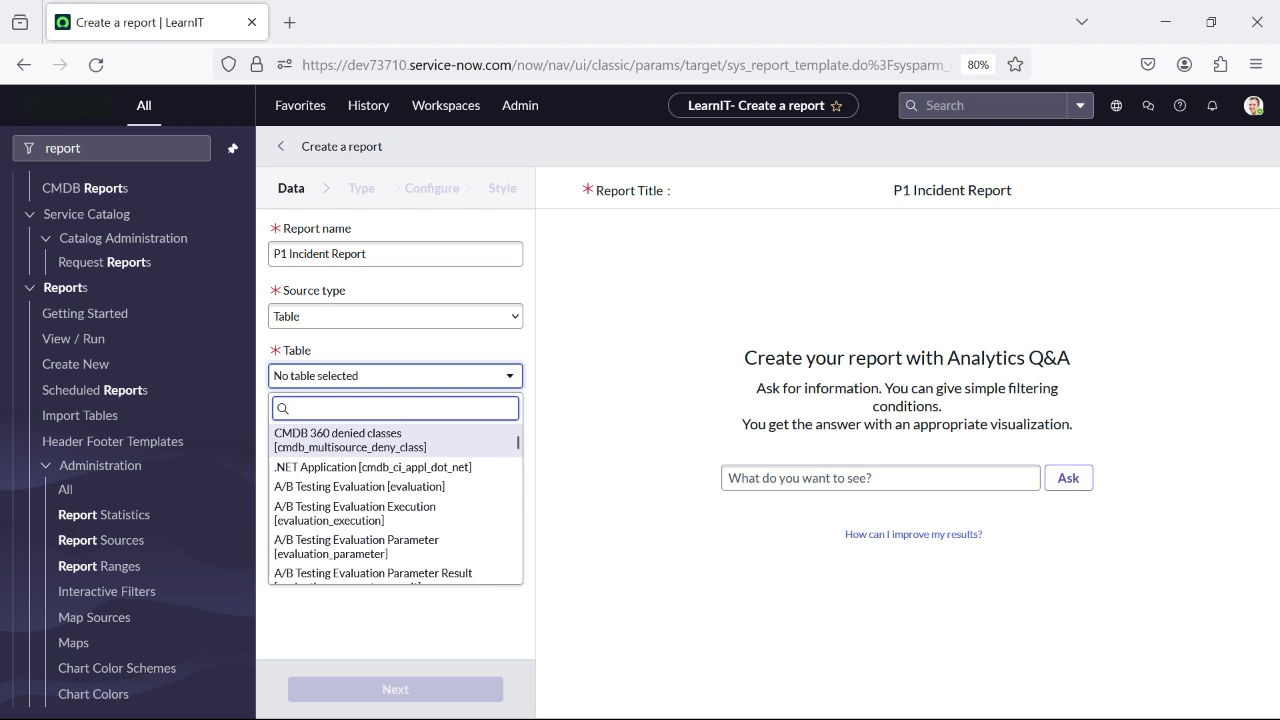
{"action": "type", "text": "incident"}
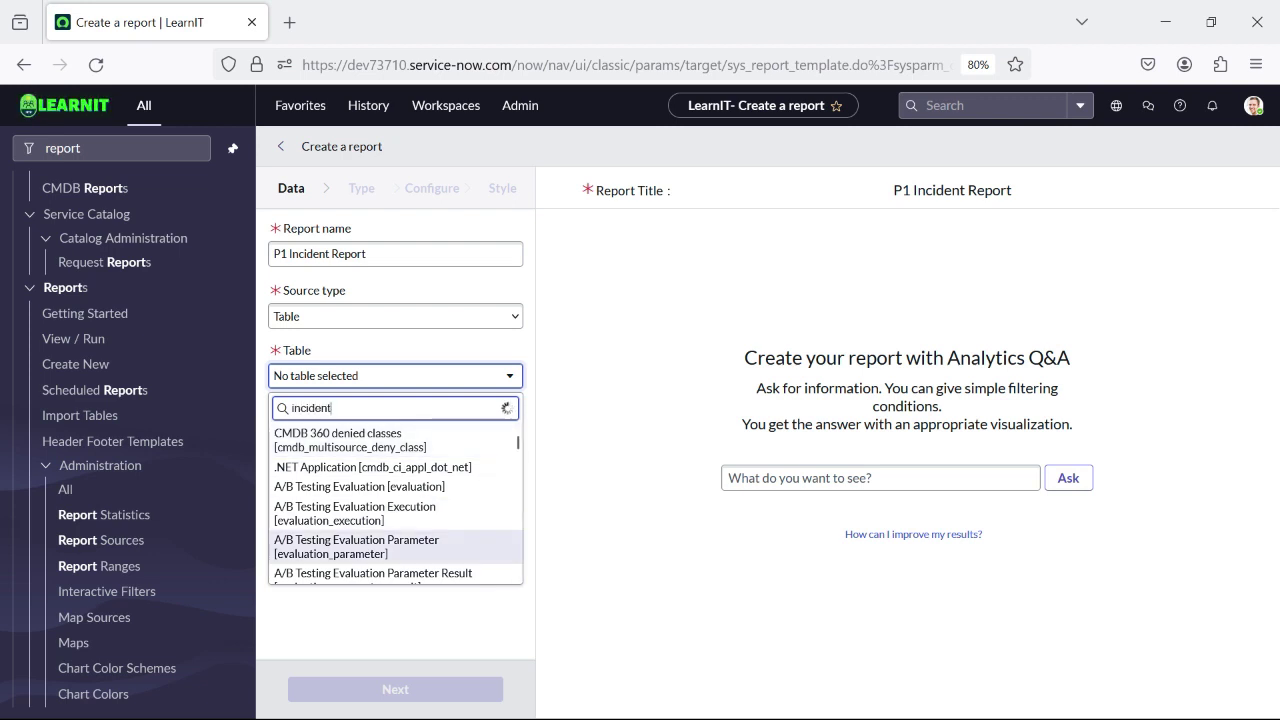
{"action": "key", "text": "Return"}
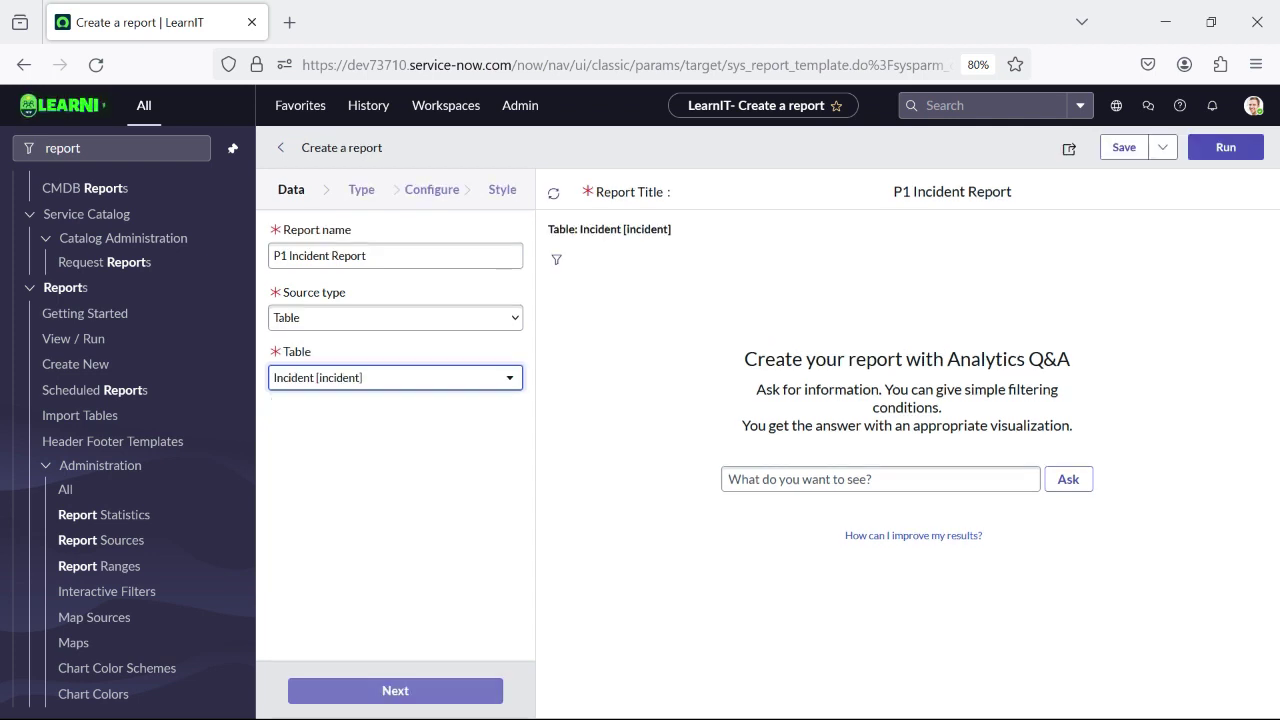
{"action": "left_click", "coordinate": [395, 317]}
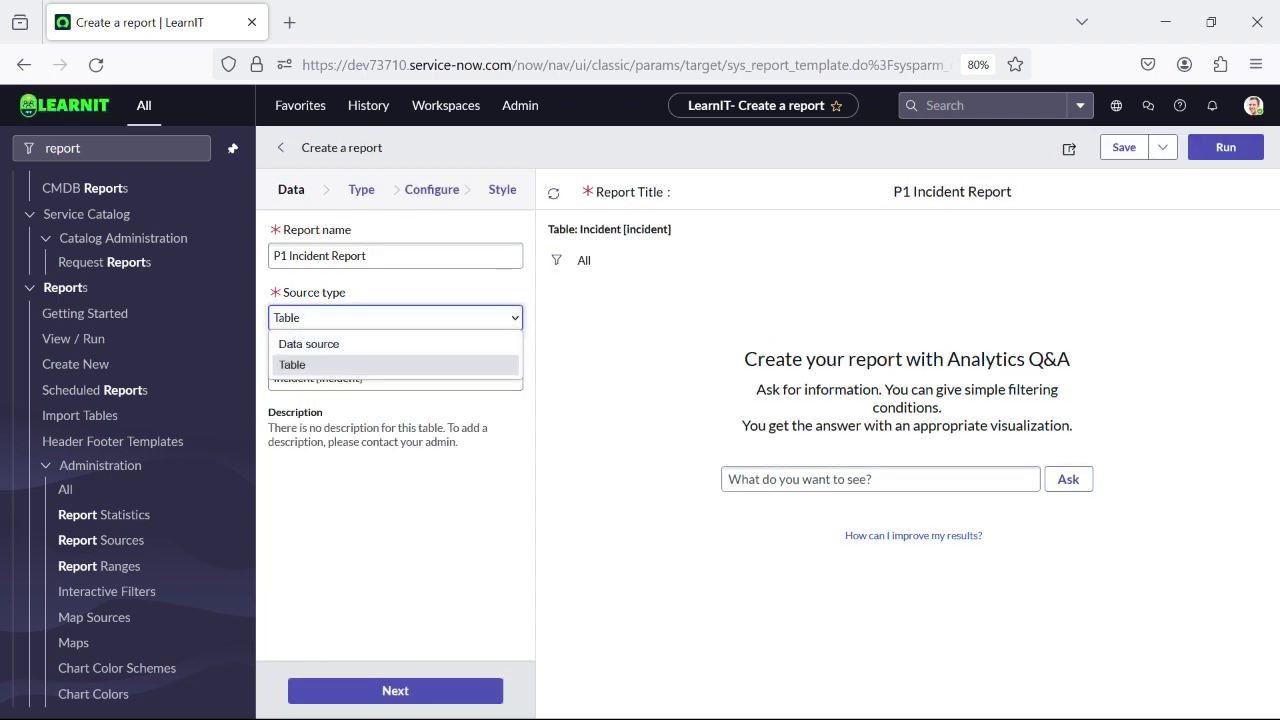
{"action": "left_click", "coordinate": [395, 364]}
{"action": "key", "text": "shift+Tab"}
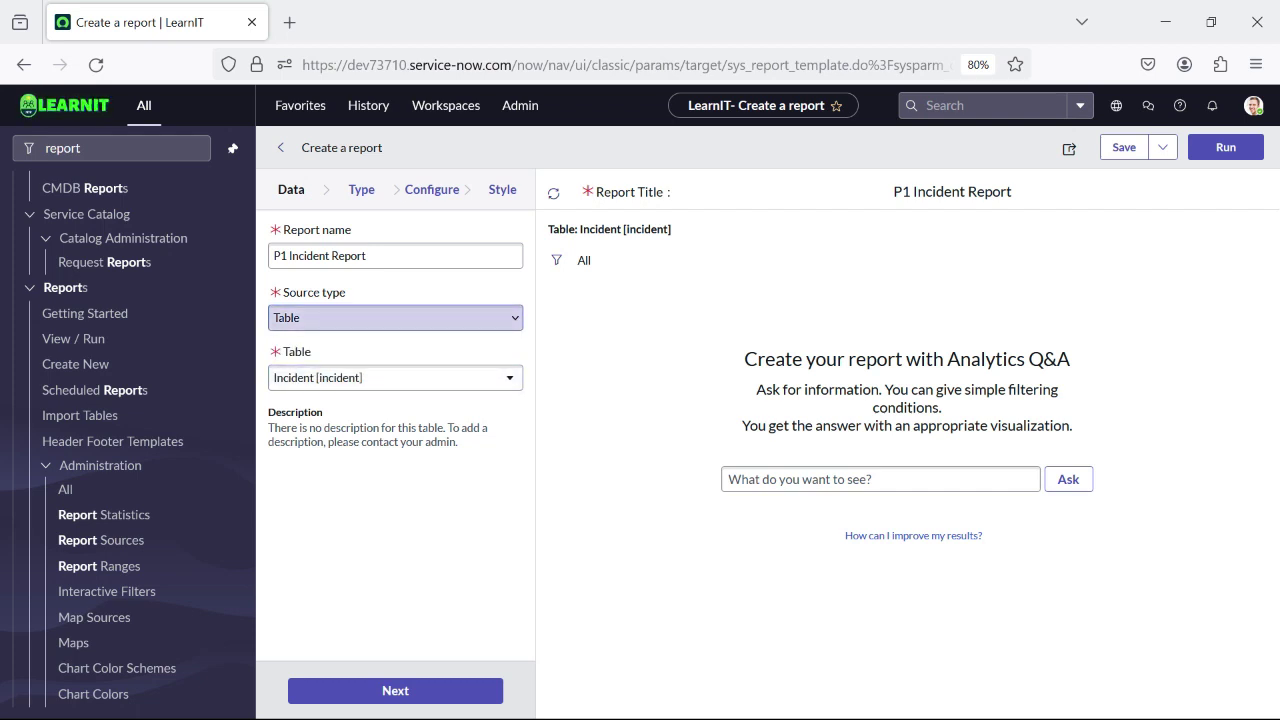
{"action": "key", "text": "Tab"}
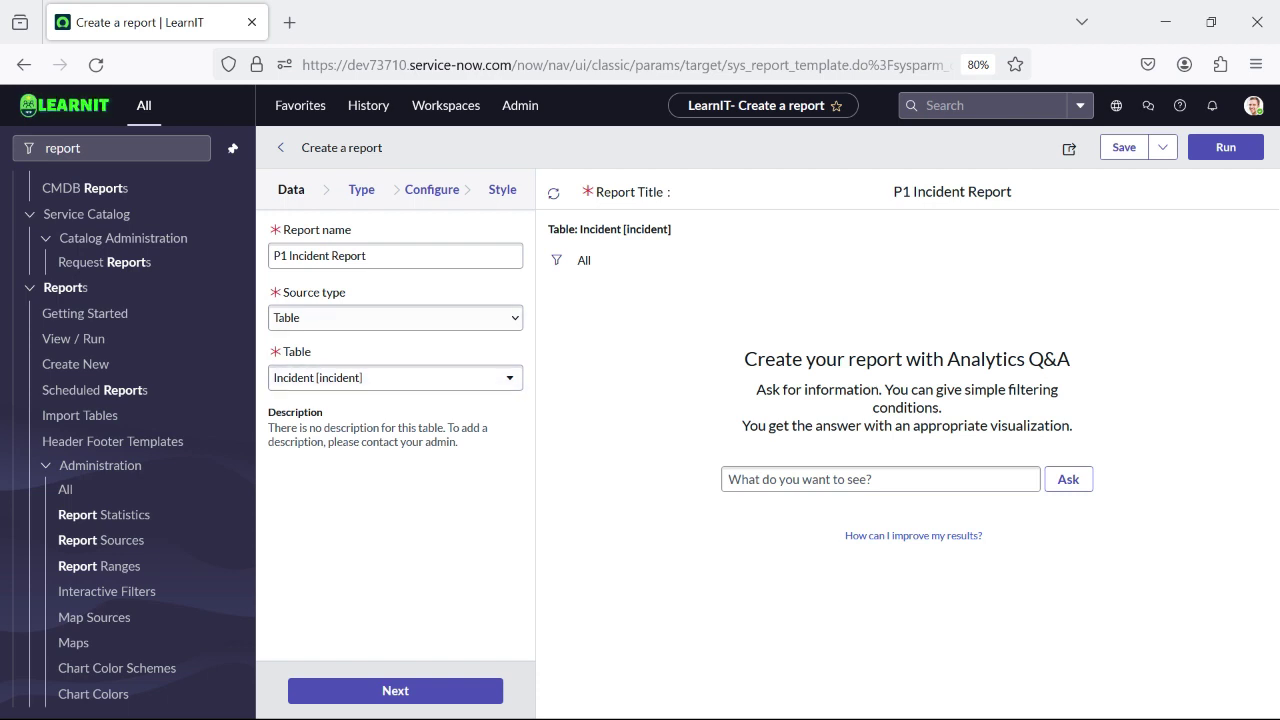
{"action": "key", "text": "shift+Tab"}
{"action": "key", "text": "Tab"}
{"action": "key", "text": "Tab"}
{"action": "key", "text": "Tab"}
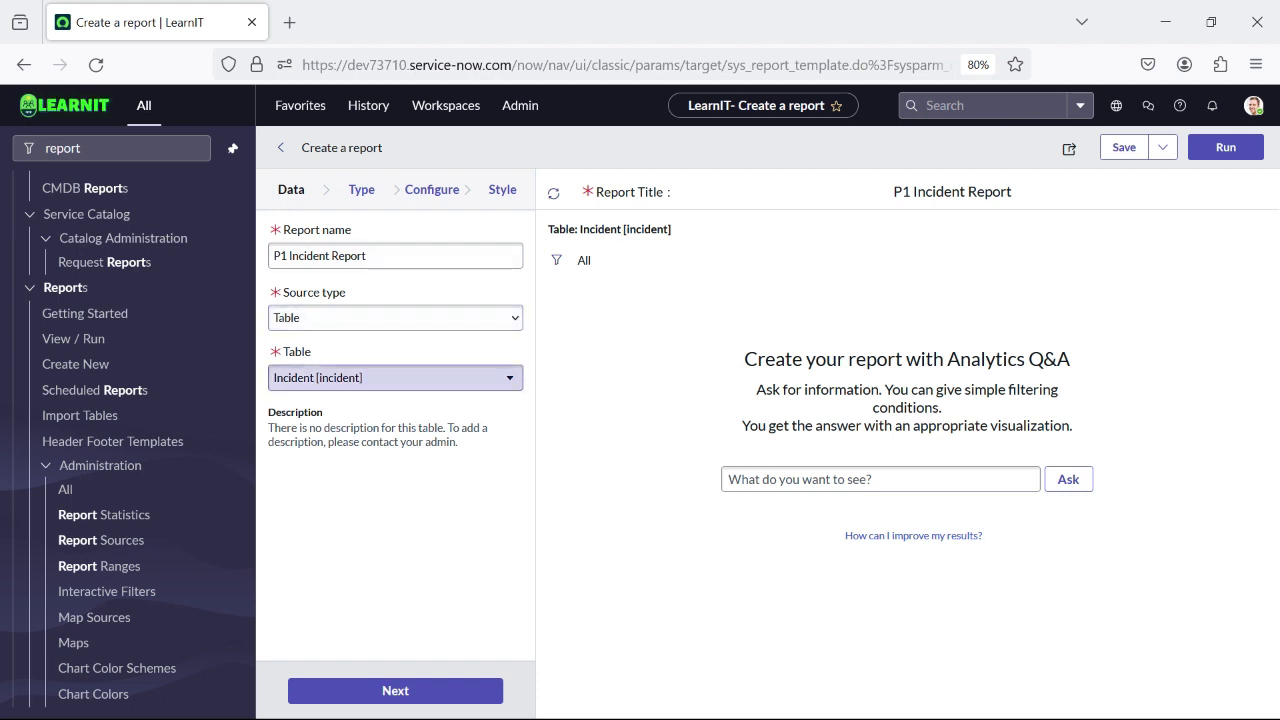
- Run the unfiltered report and look through the listed incidents
{"action": "key", "text": "Return"}
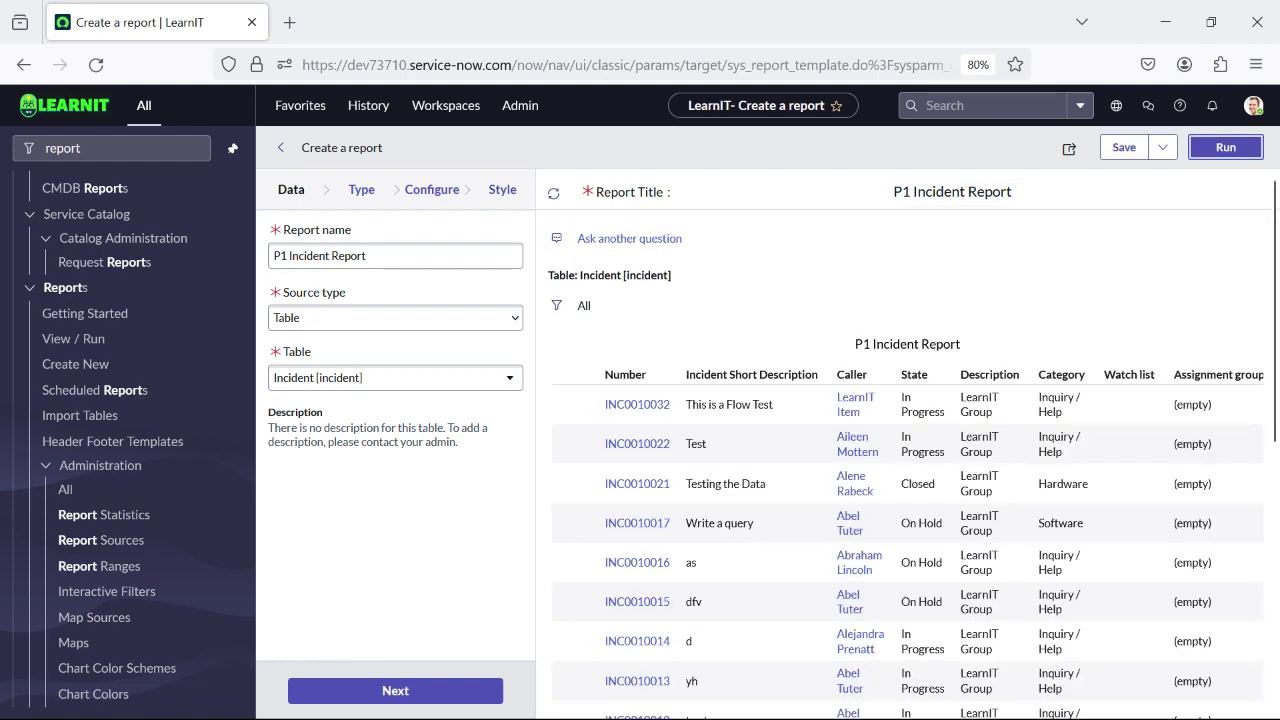
{"action": "scroll", "coordinate": [752, 491], "scroll_direction": "down", "scroll_amount": 5}
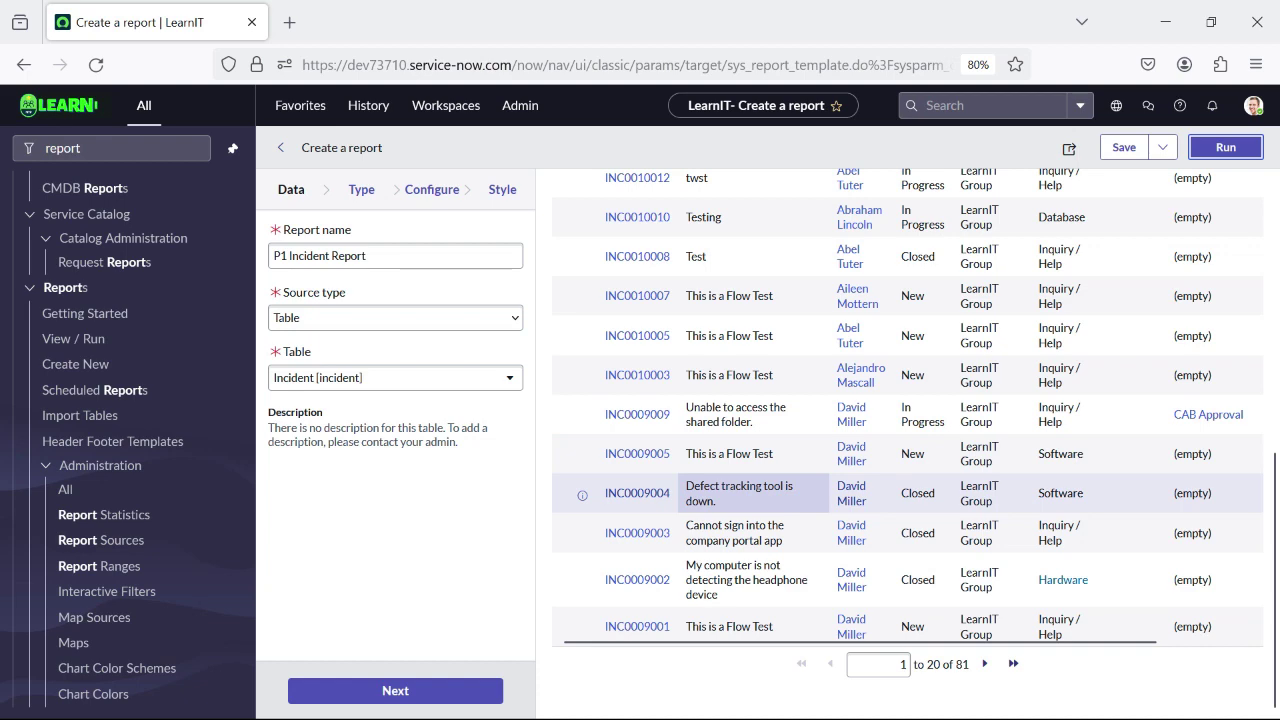
{"action": "scroll", "coordinate": [760, 500], "scroll_direction": "up", "scroll_amount": 10}
{"action": "scroll", "coordinate": [760, 507], "scroll_direction": "down", "scroll_amount": 4}
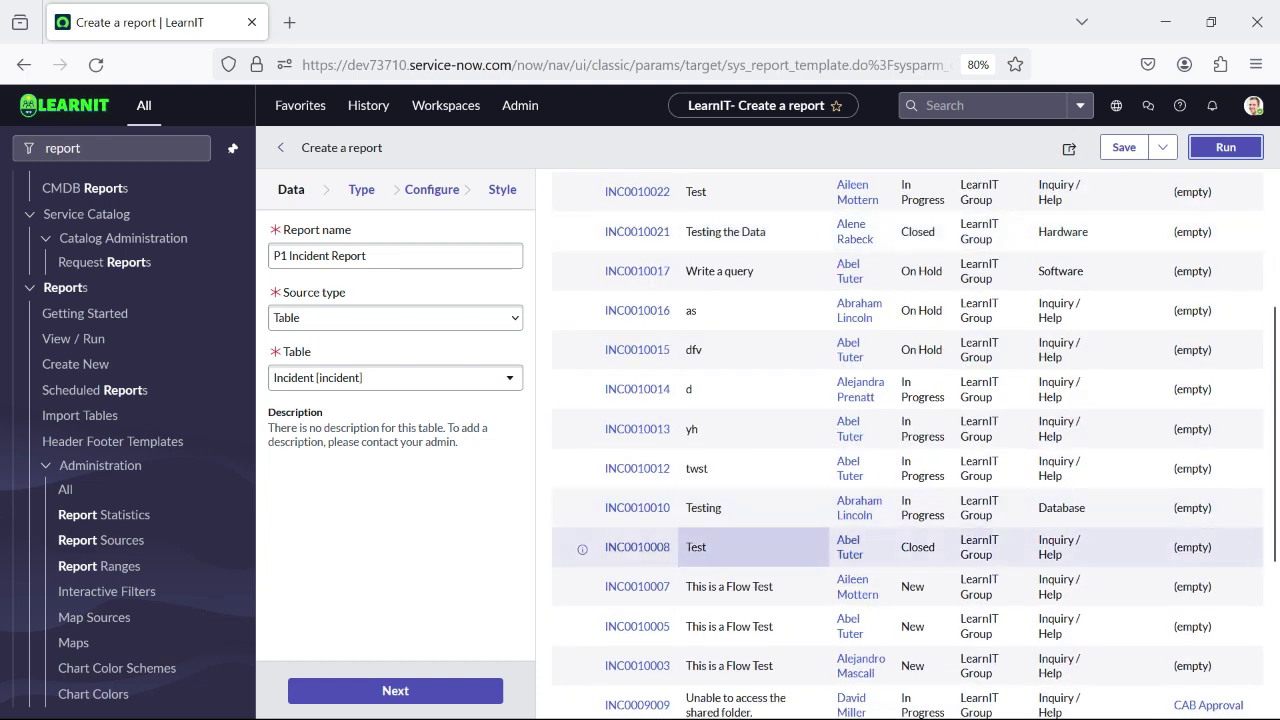
{"action": "scroll", "coordinate": [990, 547], "scroll_direction": "down", "scroll_amount": 2}
{"action": "scroll", "coordinate": [990, 523], "scroll_direction": "up", "scroll_amount": 6}
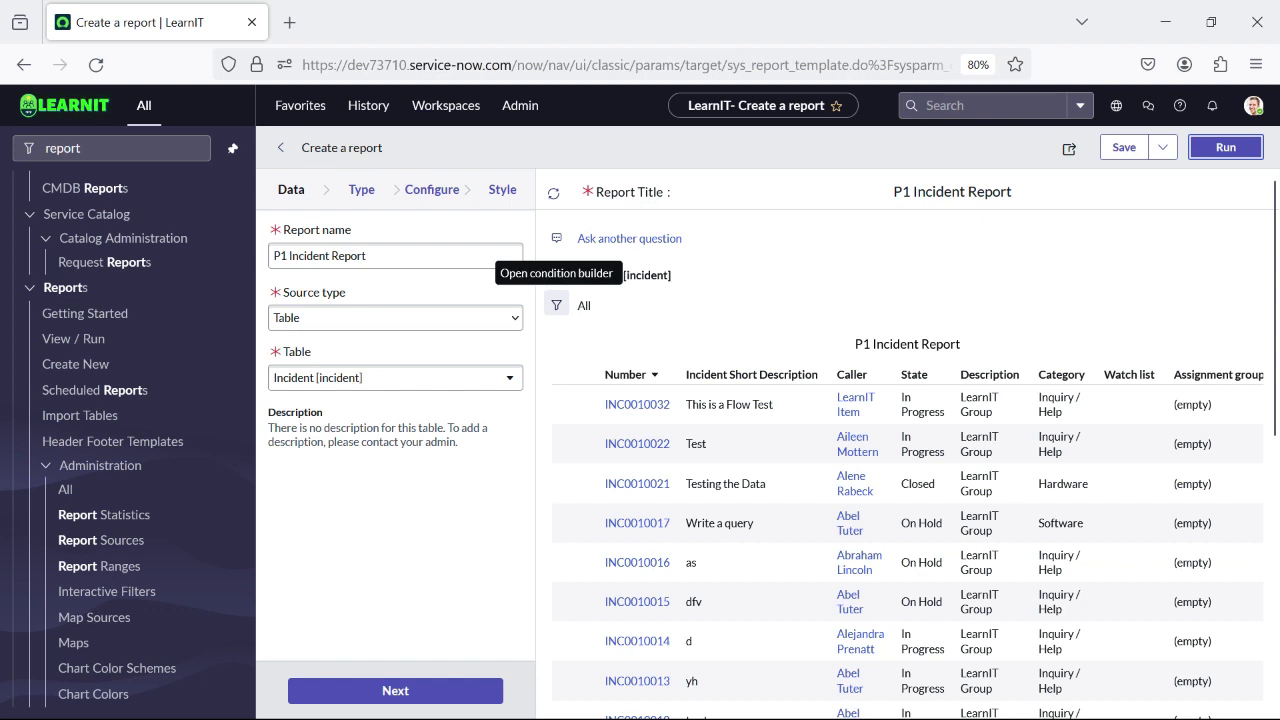
- Filter the report with the incident condition Priority is 1 - Critical and run it
{"action": "left_click", "coordinate": [557, 305]}
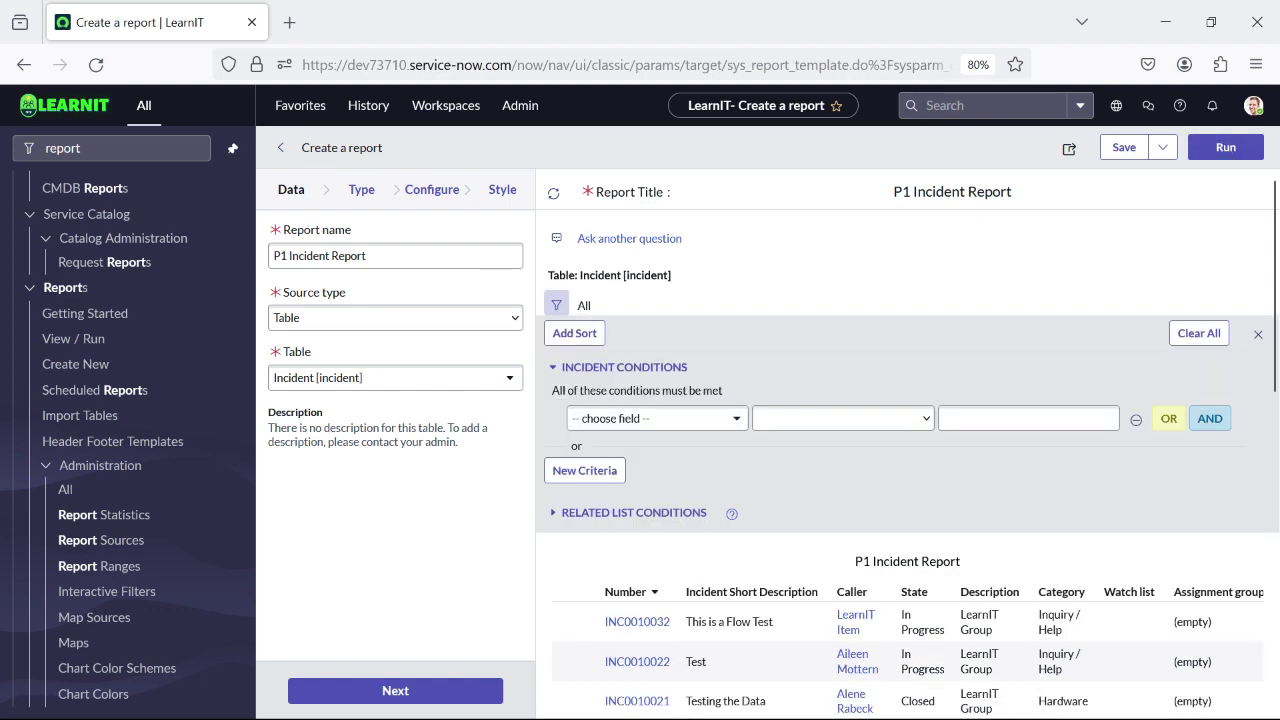
{"action": "left_click", "coordinate": [657, 418]}
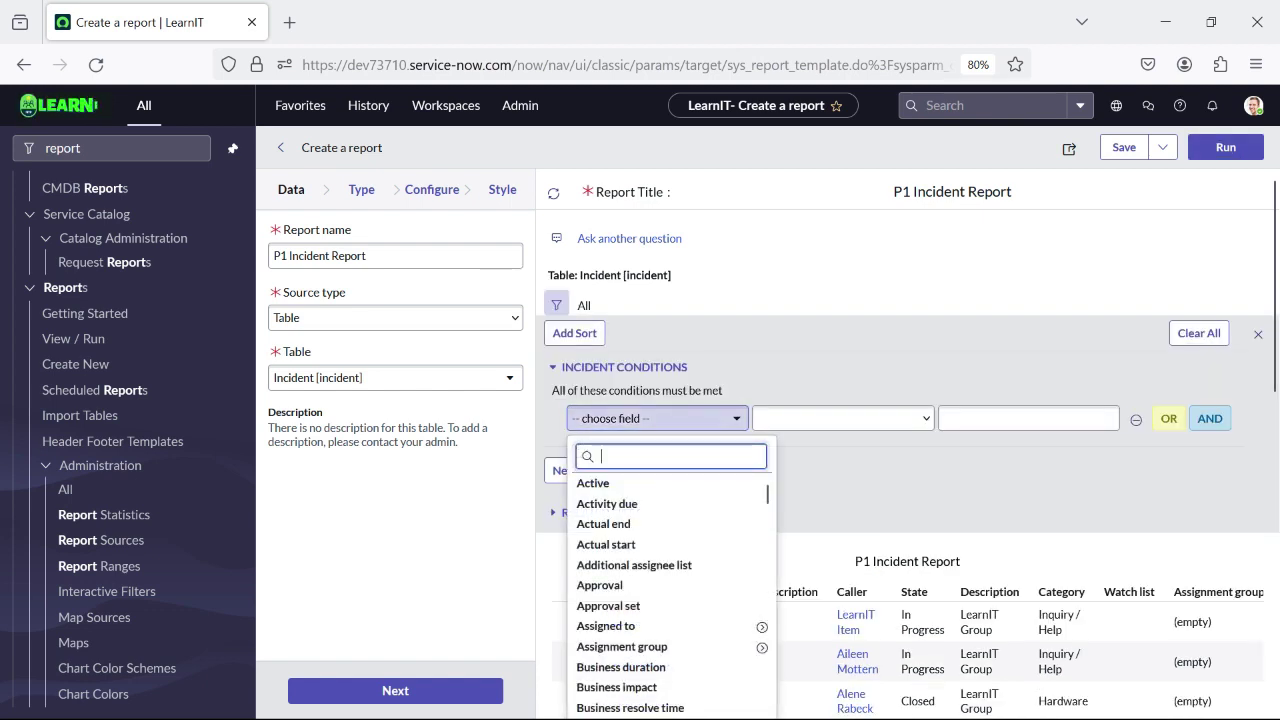
{"action": "type", "text": "prio"}
{"action": "left_click", "coordinate": [596, 483]}
{"action": "left_click", "coordinate": [1028, 418]}
{"action": "key", "text": "Down"}
{"action": "key", "text": "Down"}
{"action": "key", "text": "Up"}
{"action": "key", "text": "Return"}
{"action": "left_click", "coordinate": [1224, 147]}
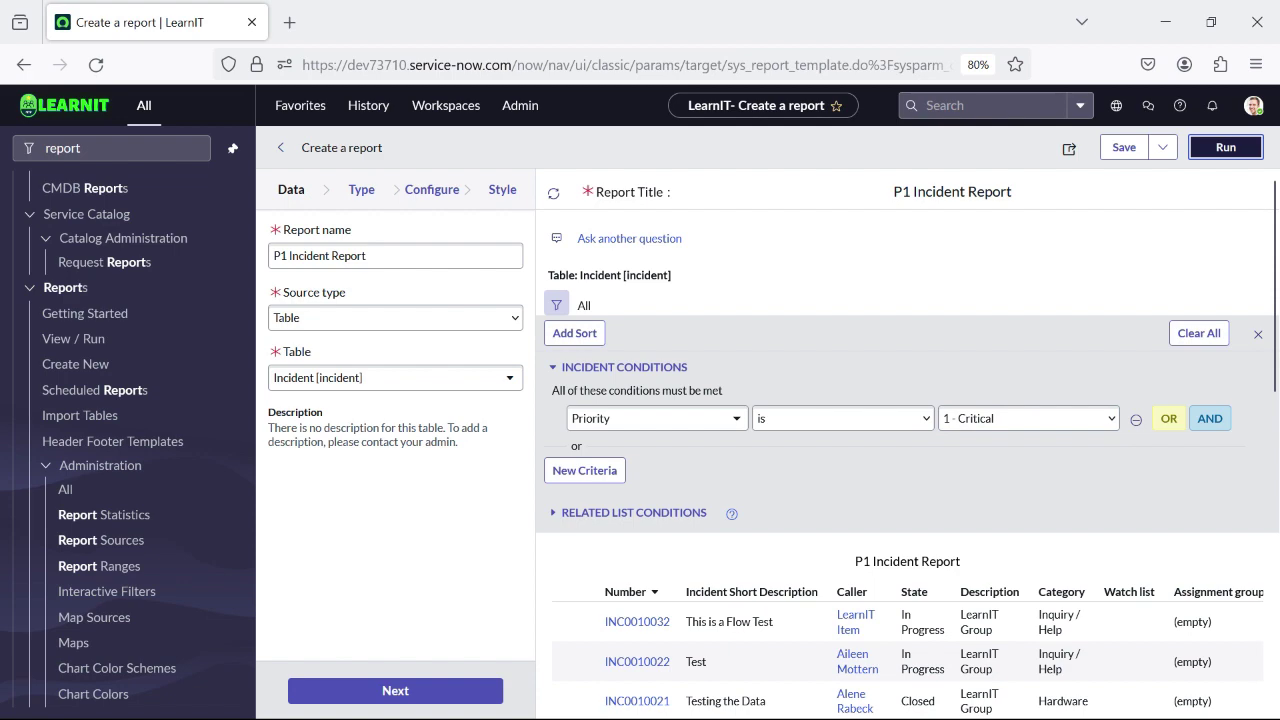
- Examine the filtered report's incident rows, including their states, categories and assignment groups
{"action": "scroll", "coordinate": [907, 440], "scroll_direction": "down", "scroll_amount": 4}
{"action": "scroll", "coordinate": [855, 600], "scroll_direction": "down", "scroll_amount": 4}
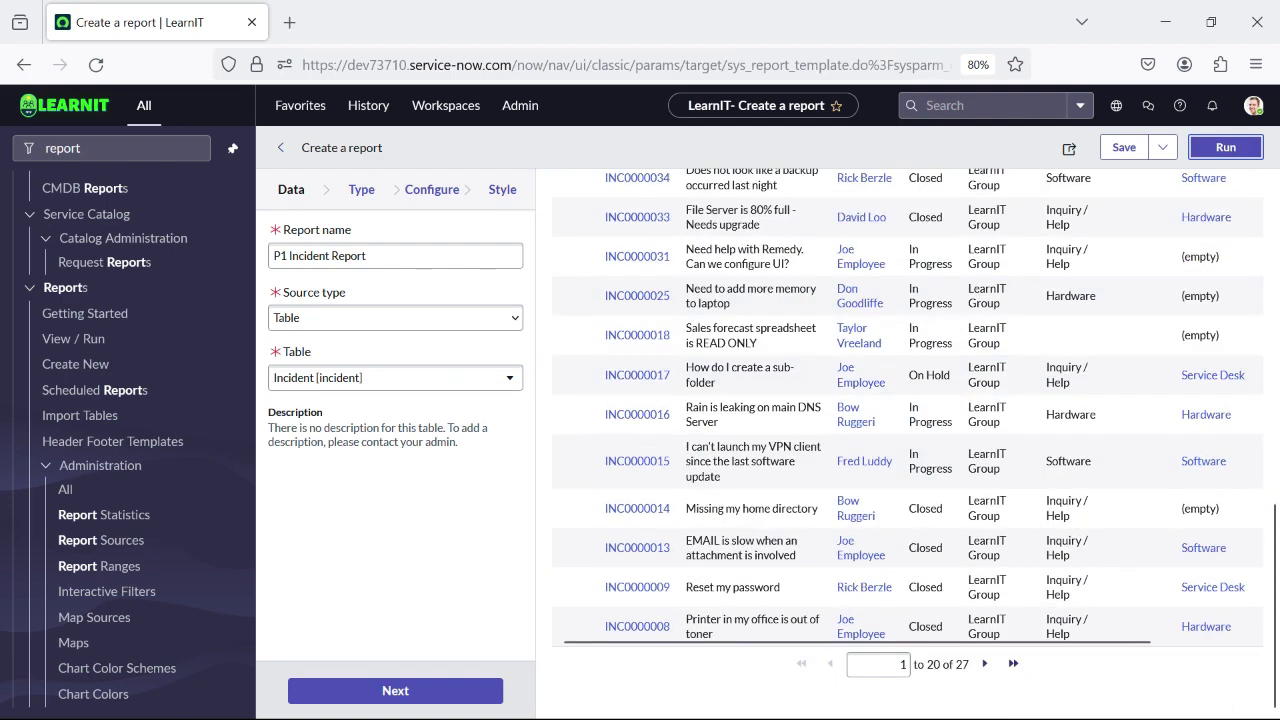
{"action": "scroll", "coordinate": [855, 680], "scroll_direction": "up", "scroll_amount": 2}
{"action": "scroll", "coordinate": [855, 680], "scroll_direction": "up", "scroll_amount": 10}
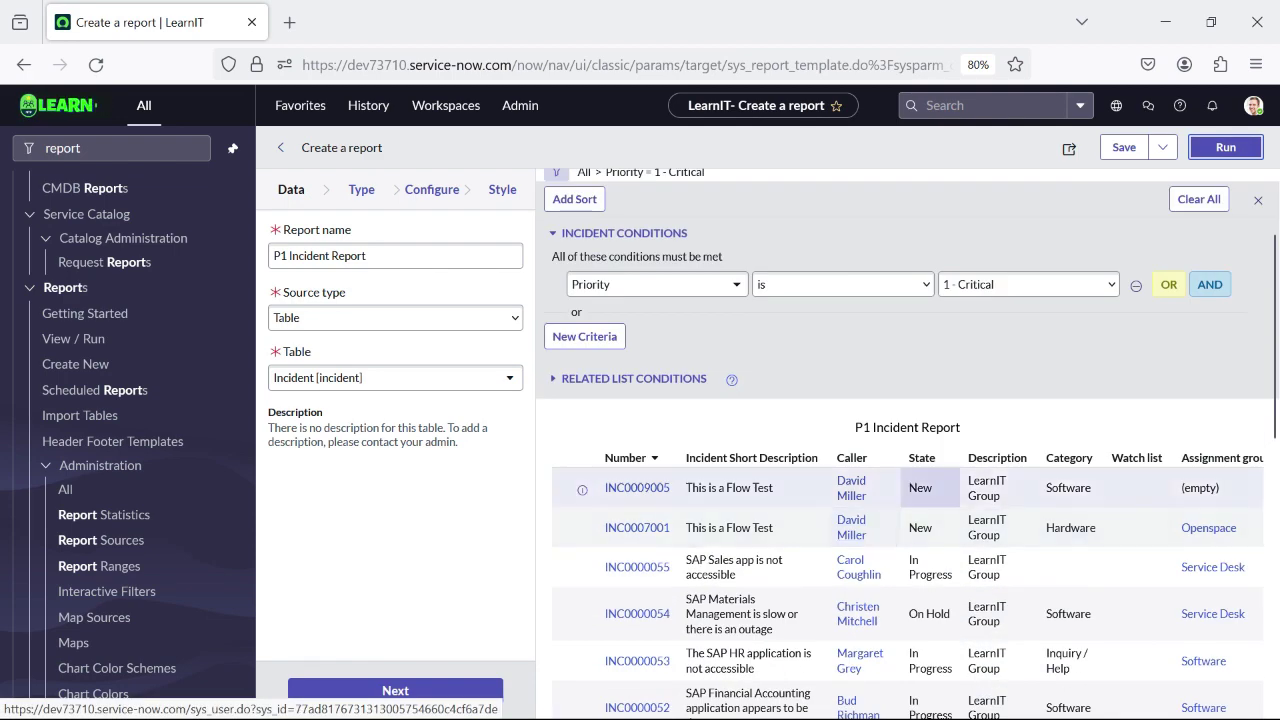
{"action": "scroll", "coordinate": [908, 440], "scroll_direction": "down", "scroll_amount": 8}
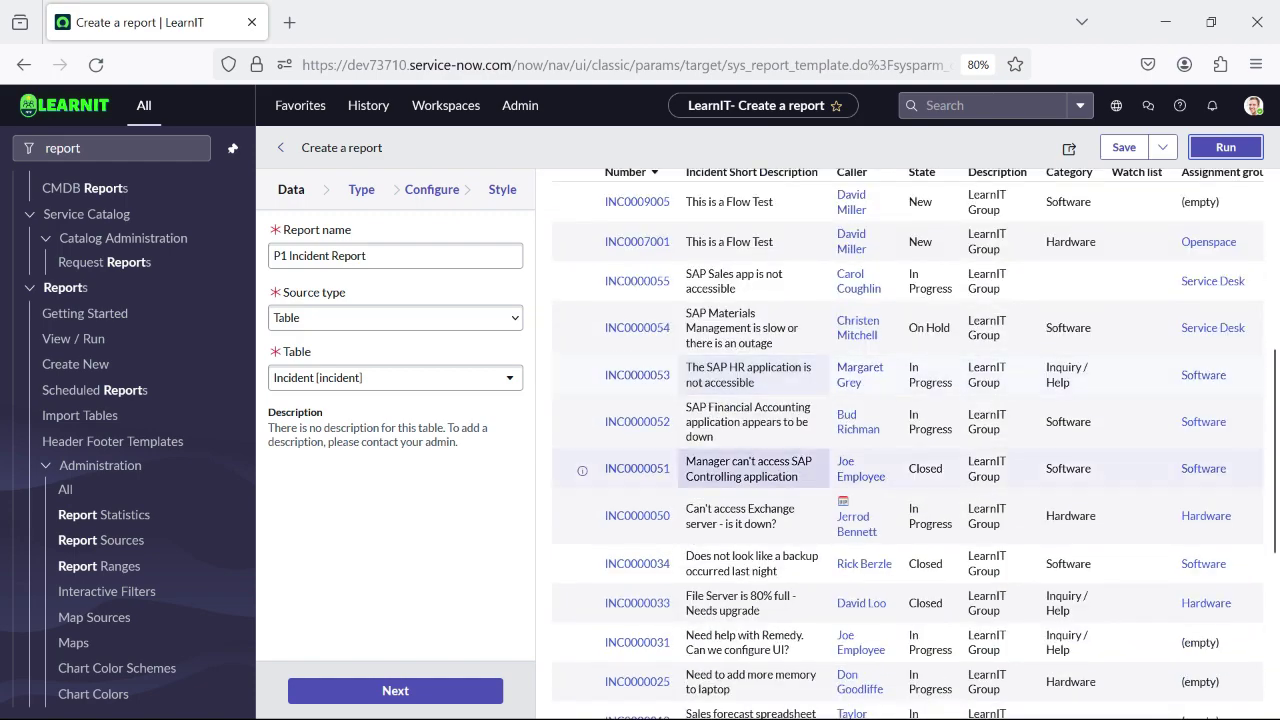
{"action": "scroll", "coordinate": [908, 440], "scroll_direction": "up", "scroll_amount": 6}
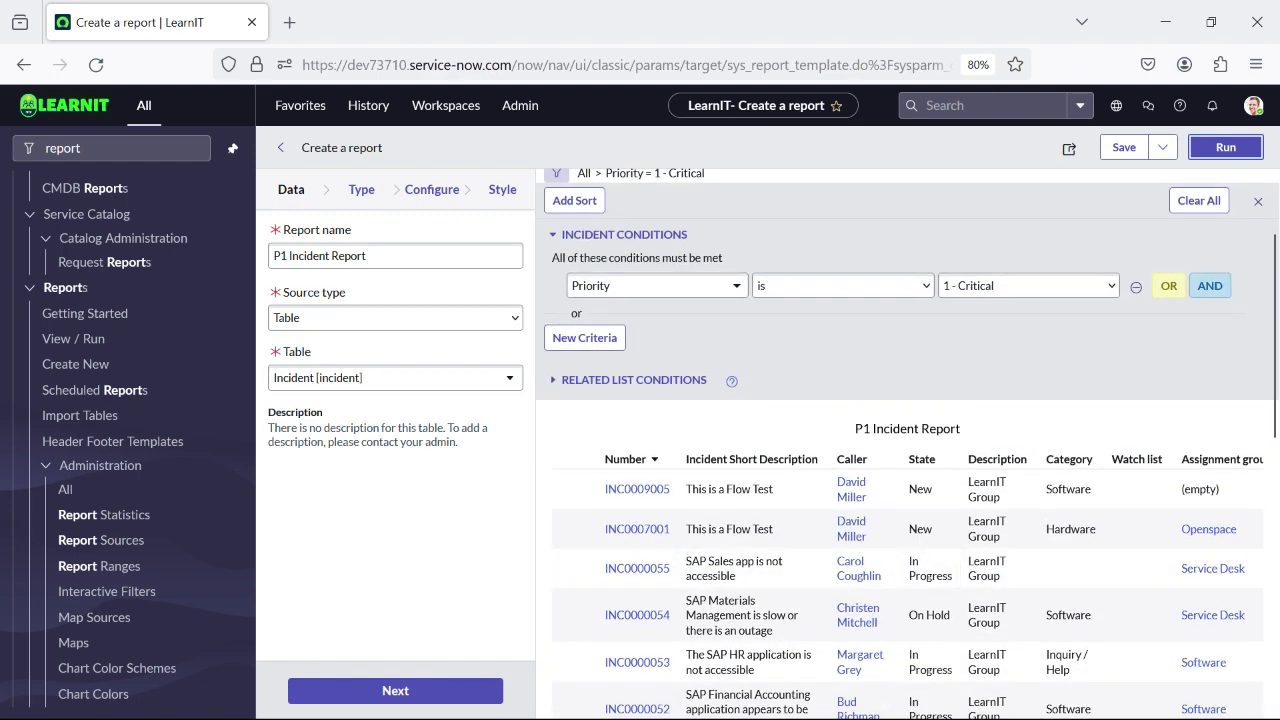
{"action": "scroll", "coordinate": [908, 440], "scroll_direction": "up", "scroll_amount": 2}
{"action": "scroll", "coordinate": [908, 440], "scroll_direction": "down", "scroll_amount": 3}
{"action": "scroll", "coordinate": [908, 440], "scroll_direction": "up", "scroll_amount": 3}
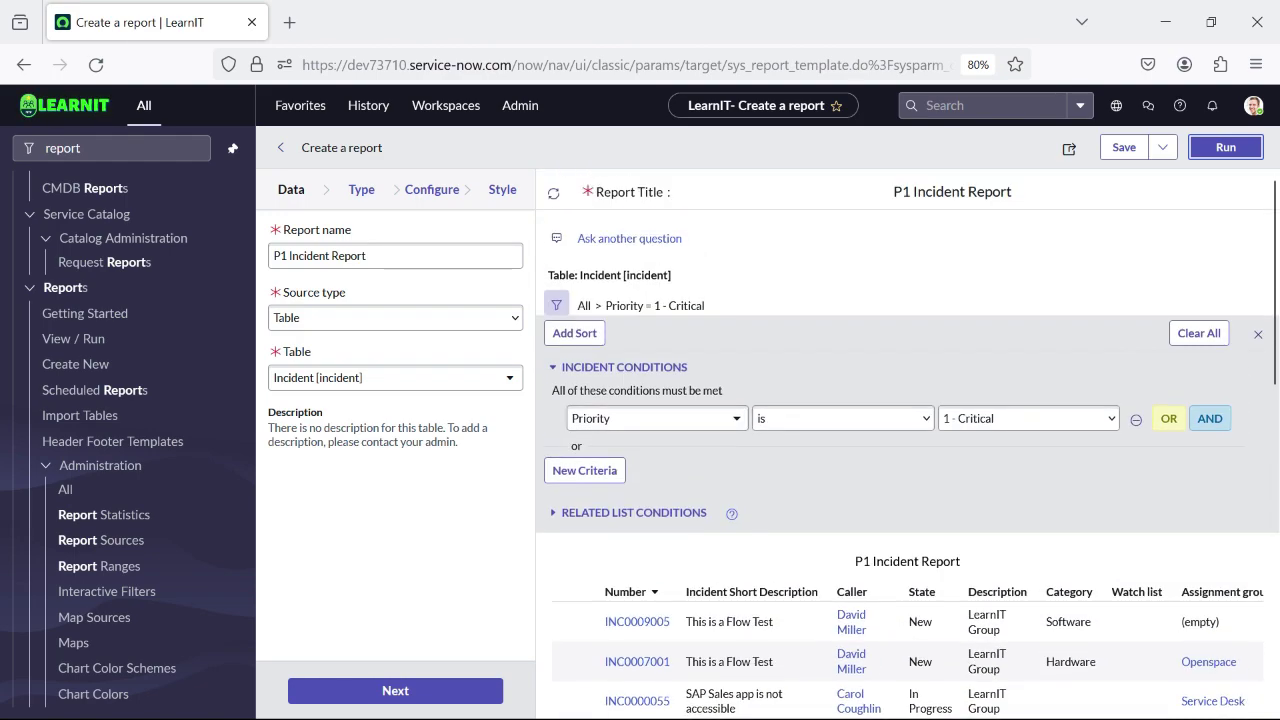
- Add the AND condition Active is true to the incident filter, run the report and look through the filtered incidents
{"action": "left_click", "coordinate": [1210, 418]}
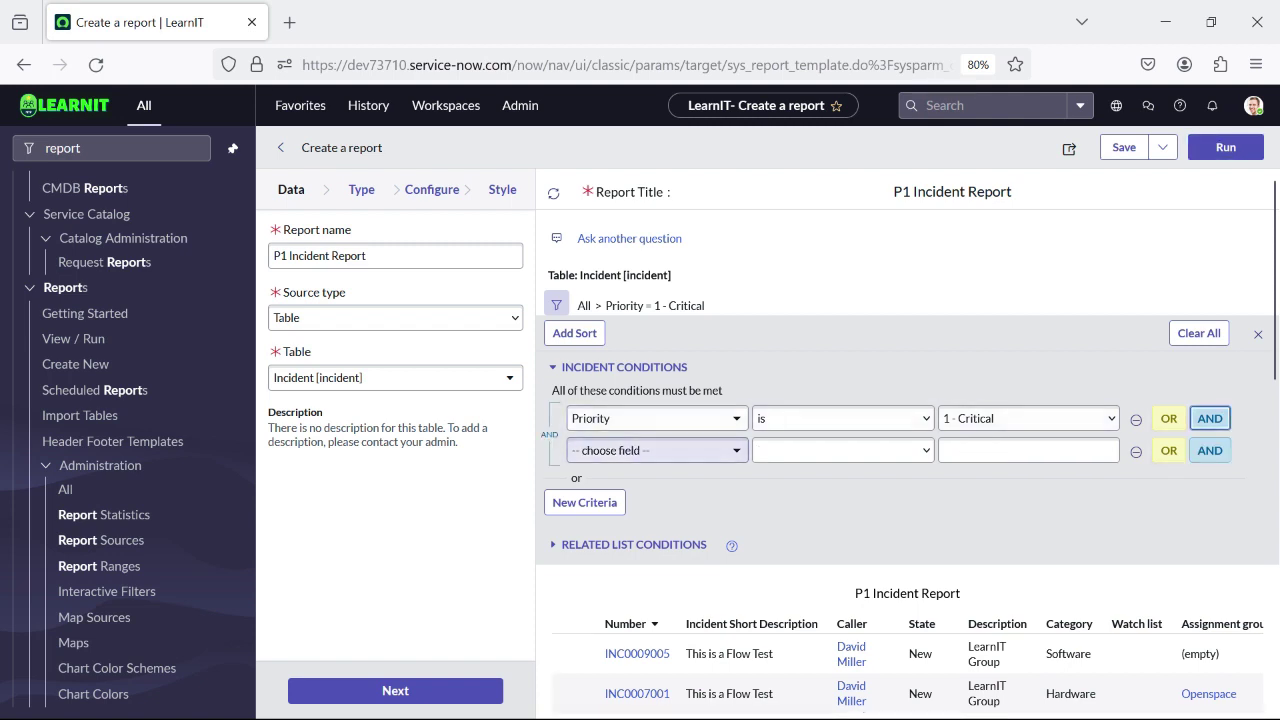
{"action": "left_click", "coordinate": [657, 450]}
{"action": "key", "text": "Return"}
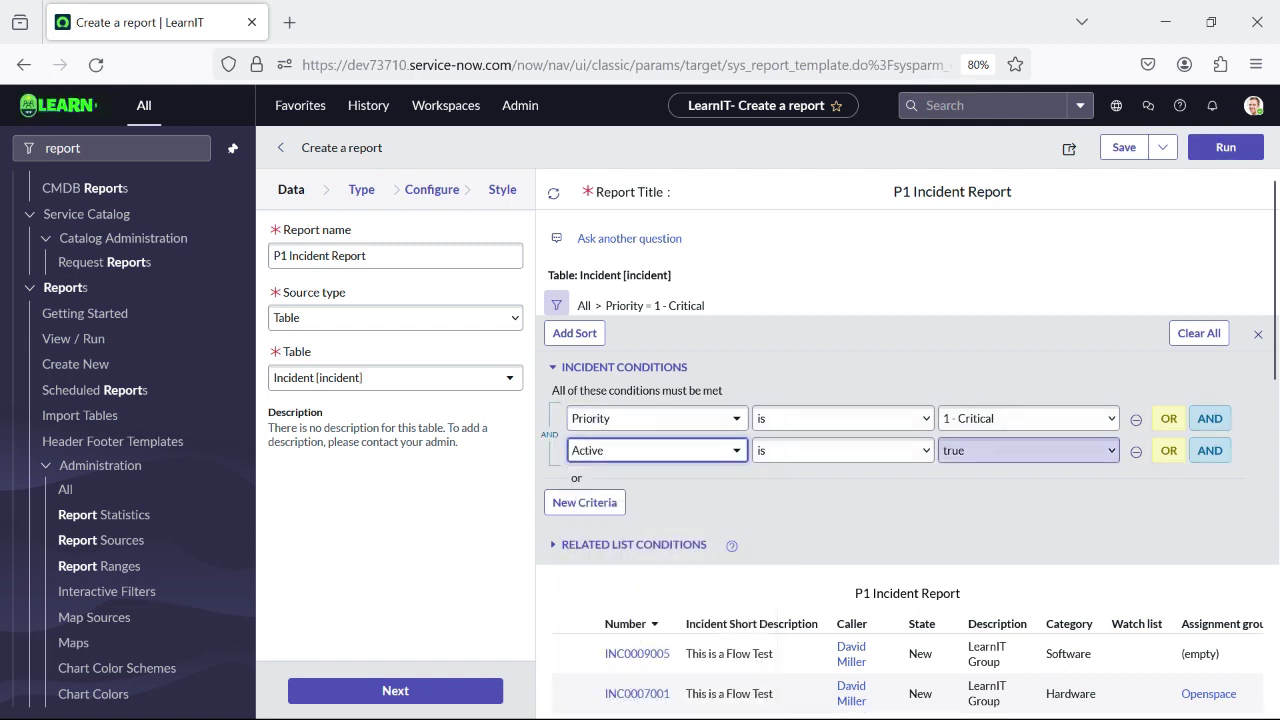
{"action": "left_click", "coordinate": [1225, 147]}
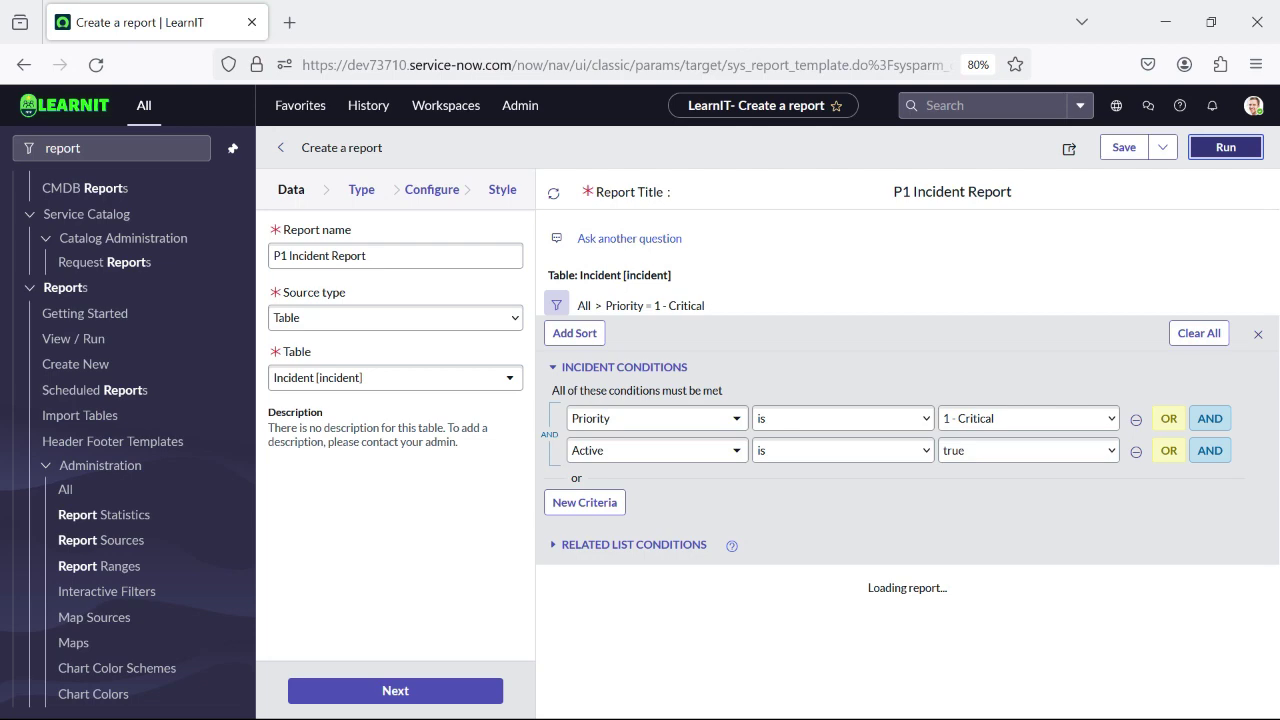
{"action": "scroll", "coordinate": [857, 414], "scroll_direction": "down", "scroll_amount": 7}
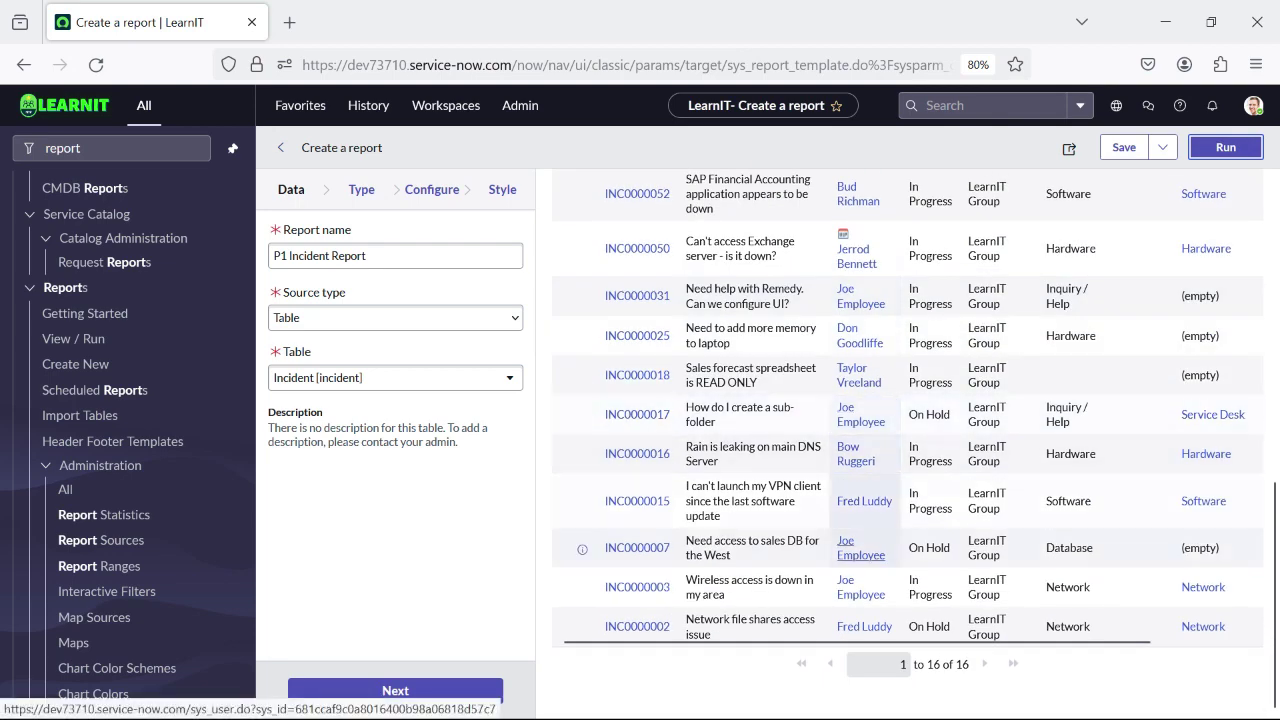
{"action": "scroll", "coordinate": [857, 586], "scroll_direction": "up", "scroll_amount": 6}
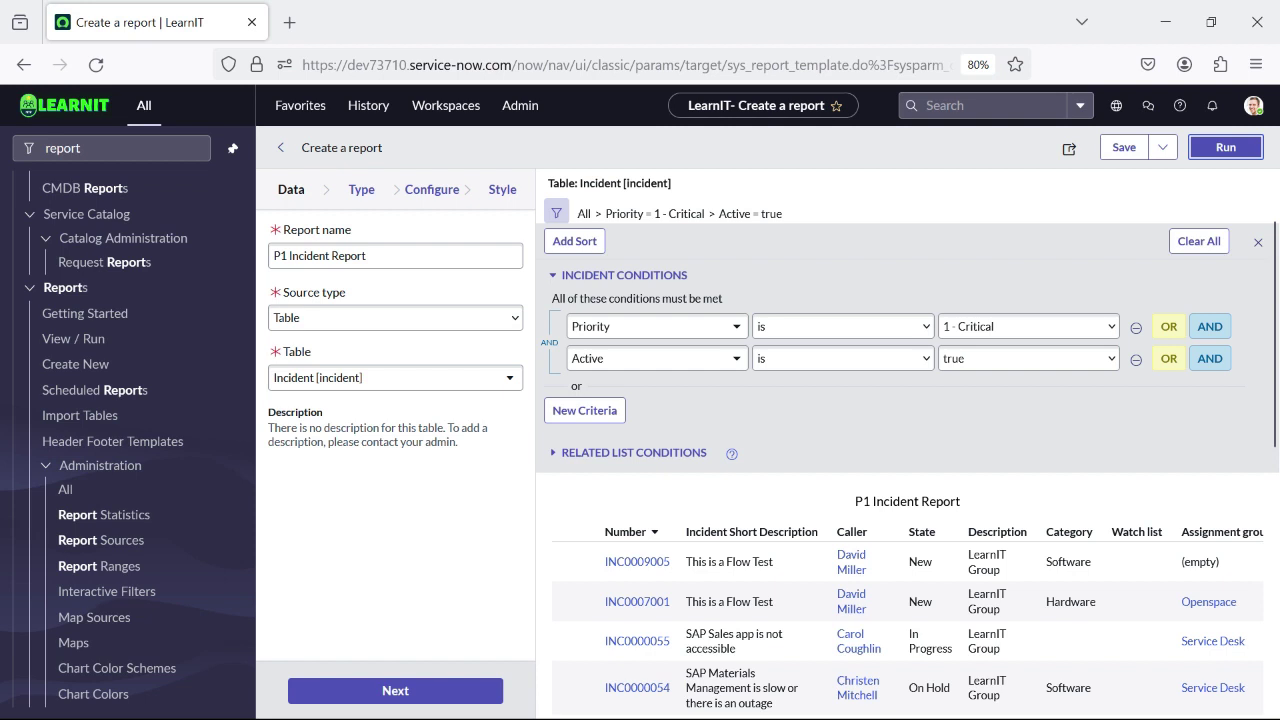
{"action": "scroll", "coordinate": [907, 400], "scroll_direction": "up", "scroll_amount": 1}
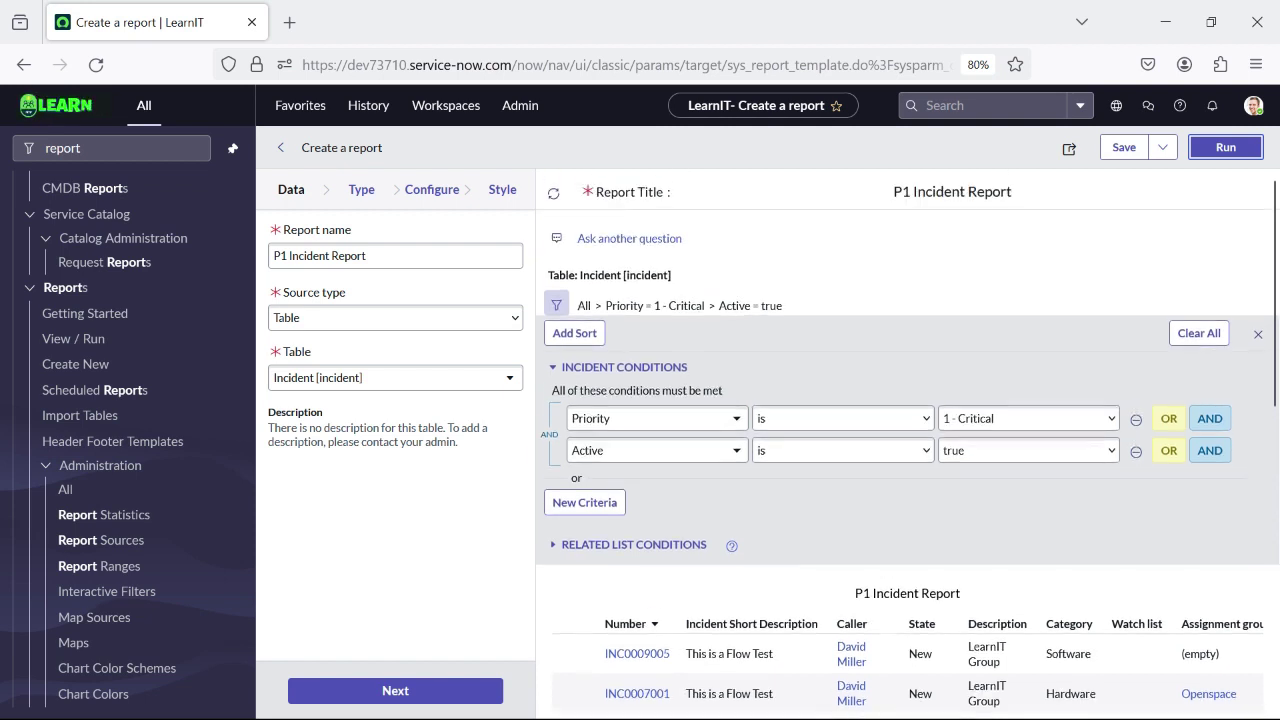
- Save the P1 Incident Report and collapse its filter conditions
{"action": "left_click", "coordinate": [1123, 147]}
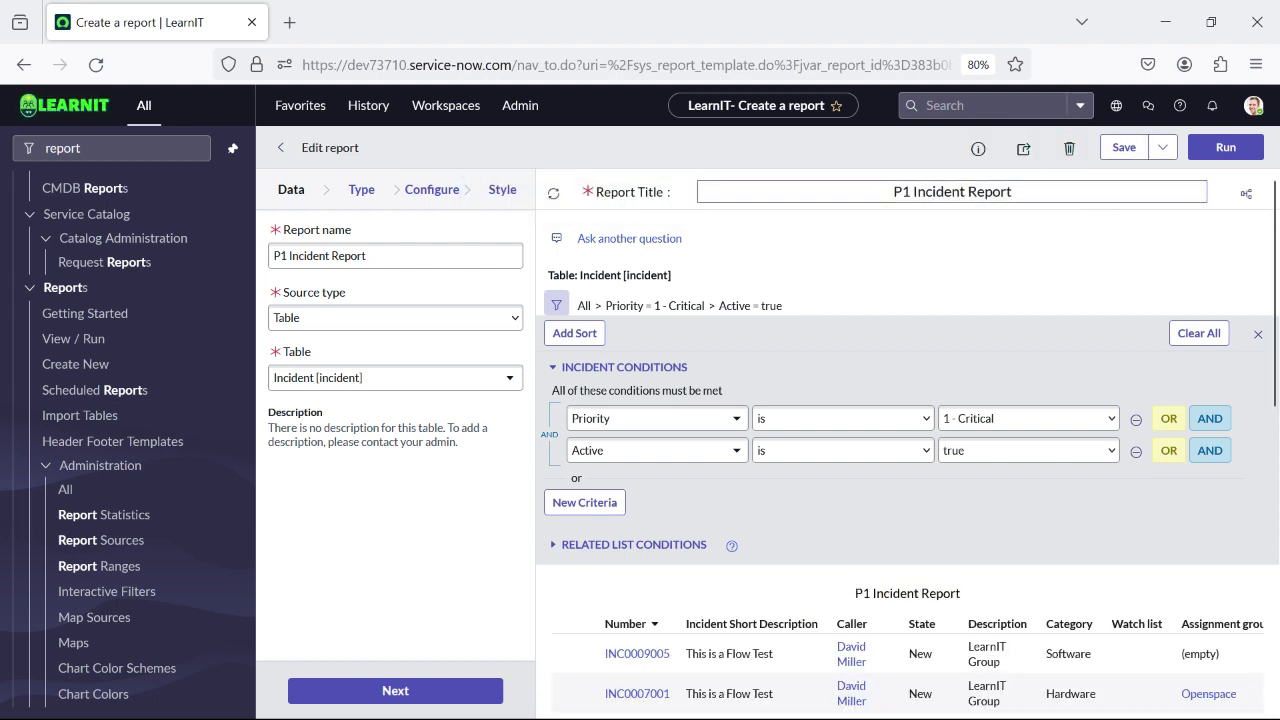
{"action": "left_click_drag", "start_coordinate": [1012, 191], "coordinate": [893, 191]}
{"action": "key", "text": "Return"}
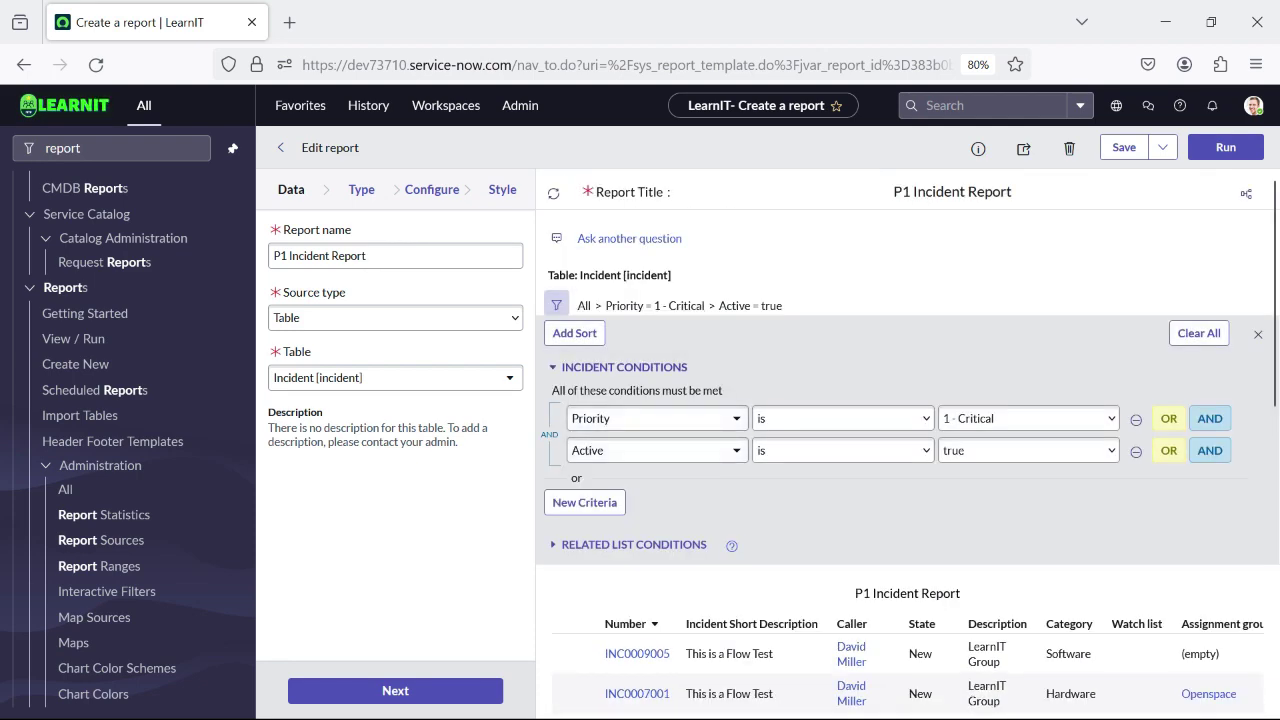
{"action": "left_click", "coordinate": [556, 304]}
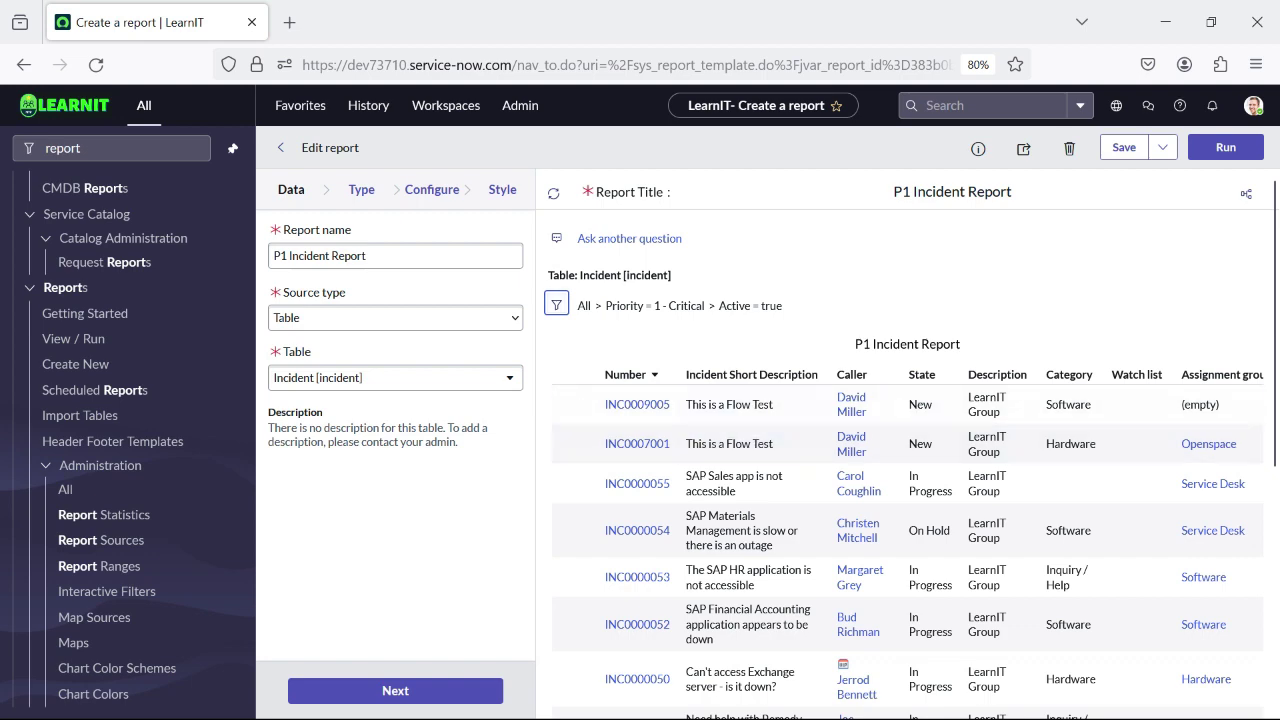
{"action": "left_click", "coordinate": [556, 304]}
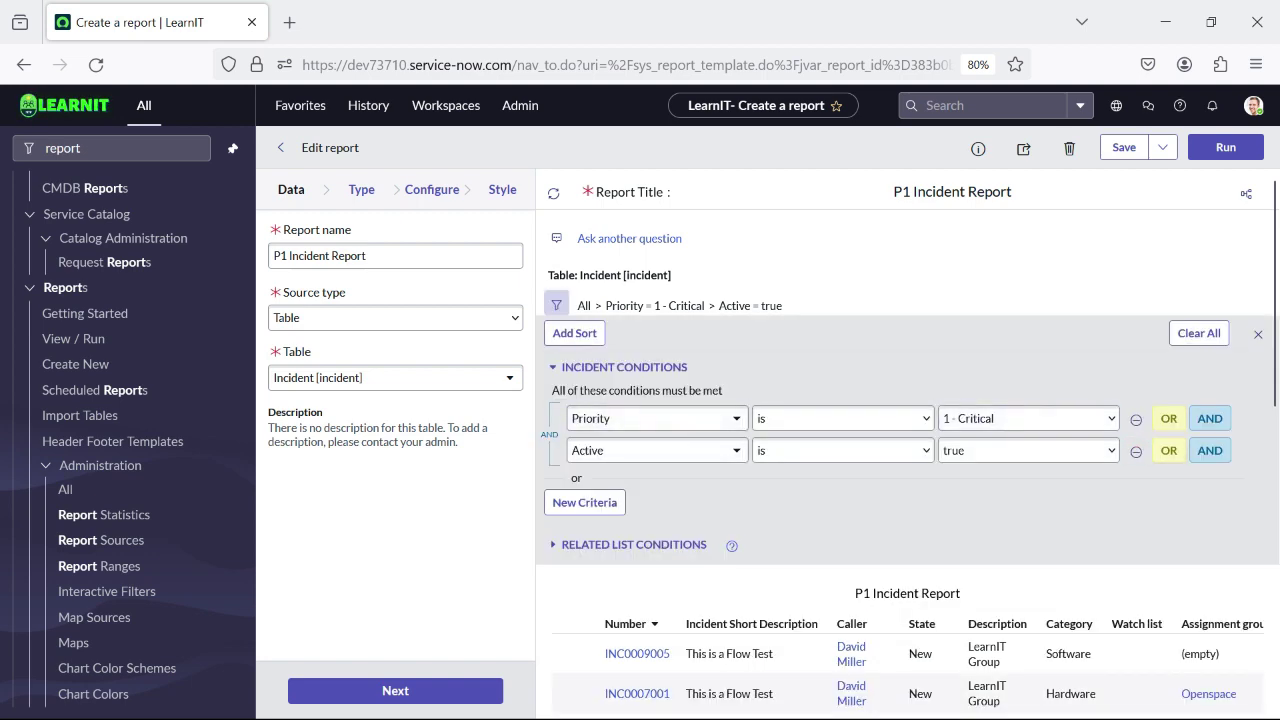
{"action": "left_click", "coordinate": [556, 304]}
{"action": "scroll", "coordinate": [752, 546], "scroll_direction": "up", "scroll_amount": 4}
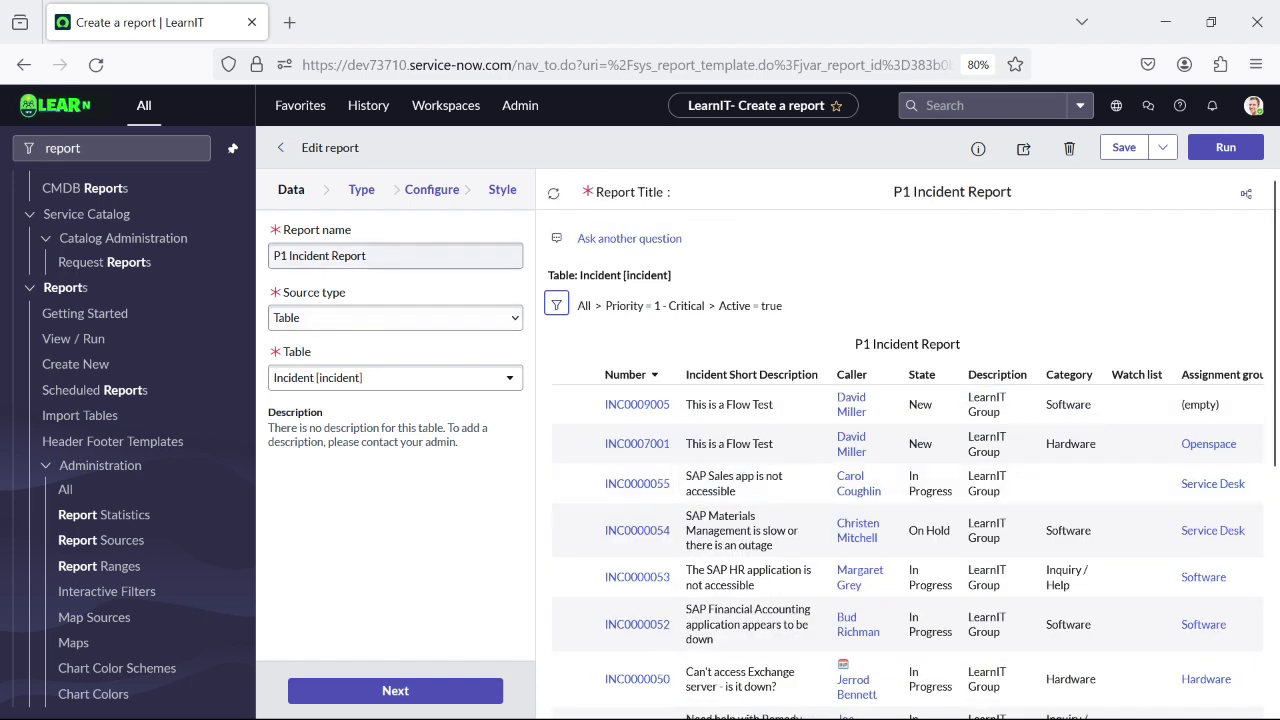
- Examine the visualization types available for the report, from bars, pies and time series to scores and other charts
{"action": "left_click", "coordinate": [361, 189]}
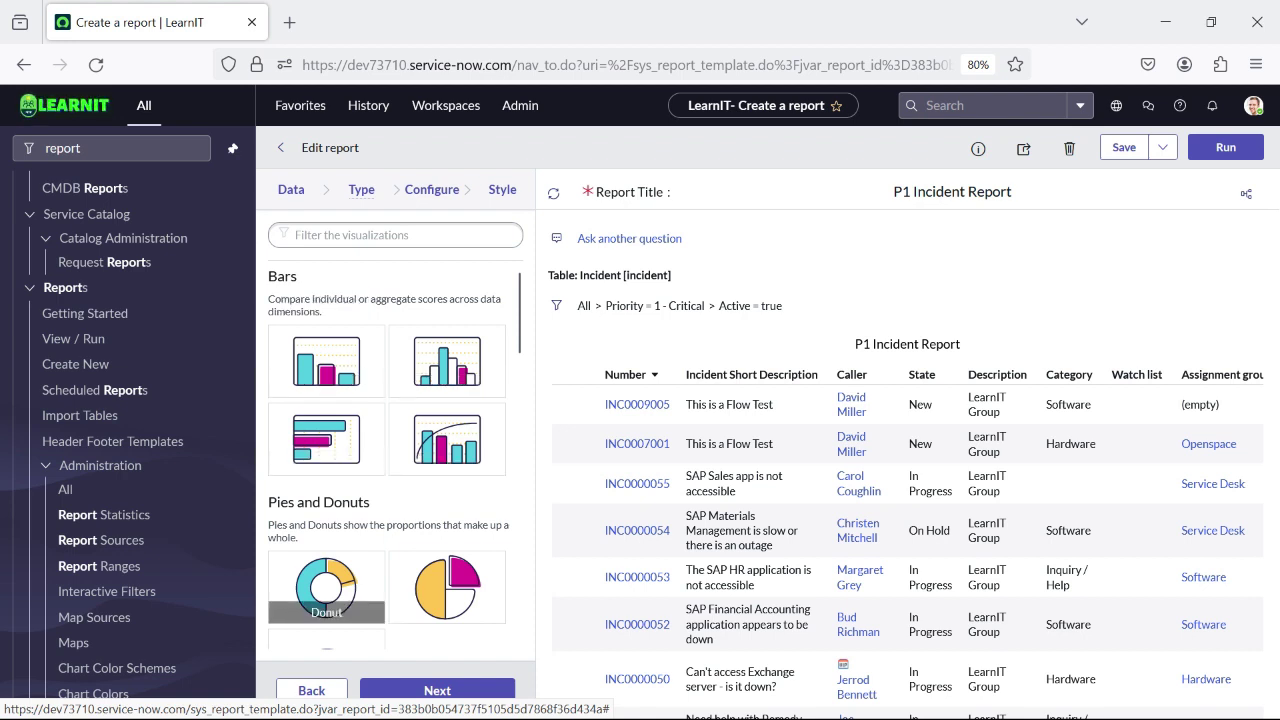
{"action": "scroll", "coordinate": [326, 430], "scroll_direction": "down", "scroll_amount": 3}
{"action": "scroll", "coordinate": [326, 430], "scroll_direction": "down", "scroll_amount": 5}
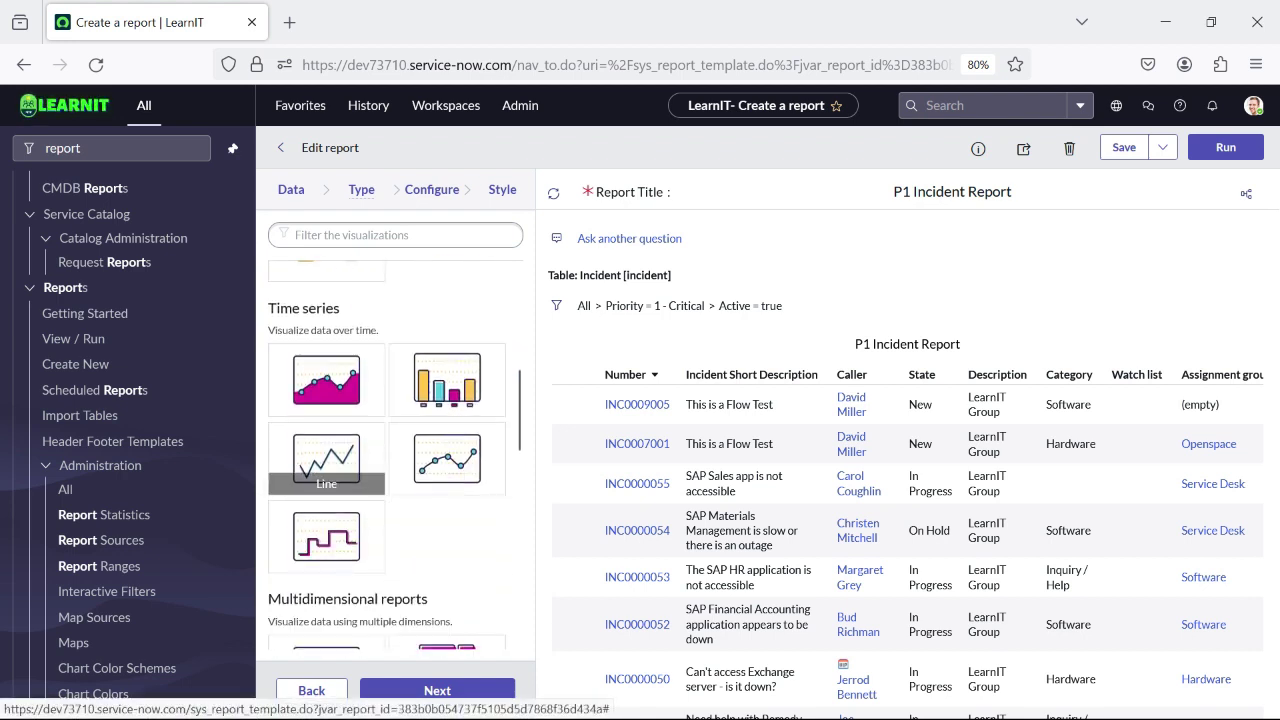
{"action": "scroll", "coordinate": [326, 575], "scroll_direction": "down", "scroll_amount": 5}
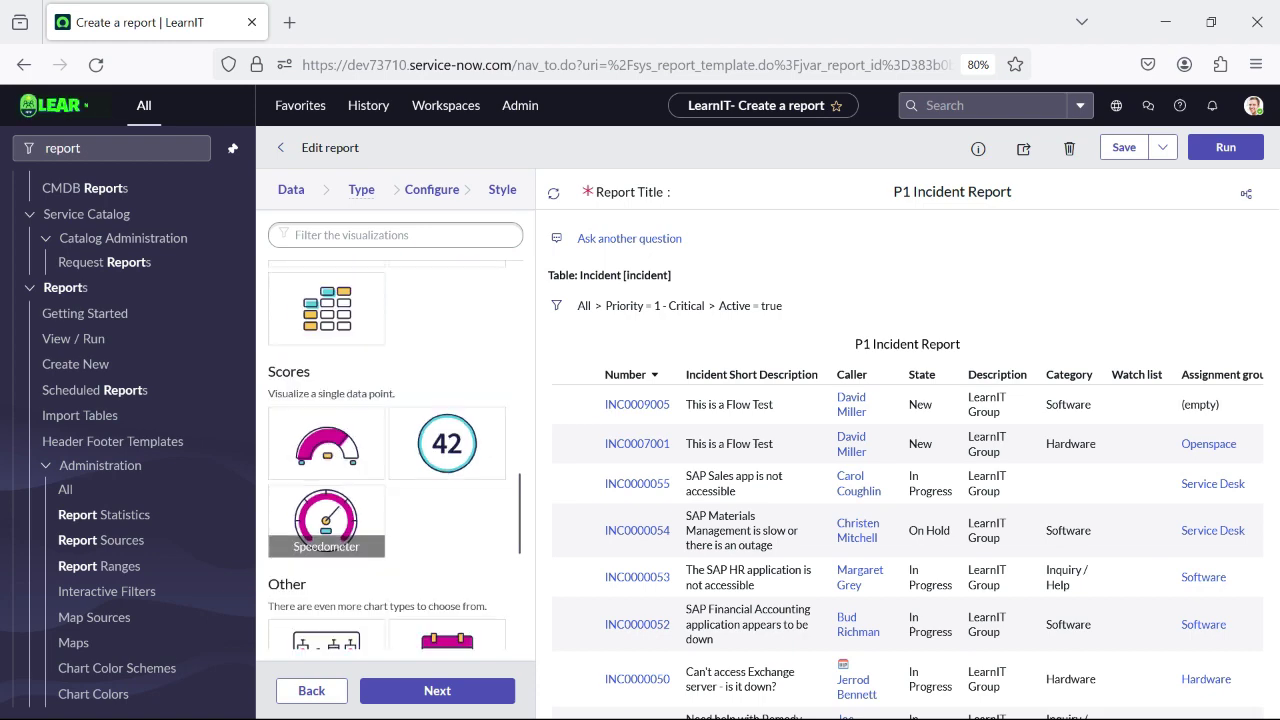
{"action": "scroll", "coordinate": [326, 575], "scroll_direction": "up", "scroll_amount": 2}
{"action": "scroll", "coordinate": [326, 575], "scroll_direction": "down", "scroll_amount": 2}
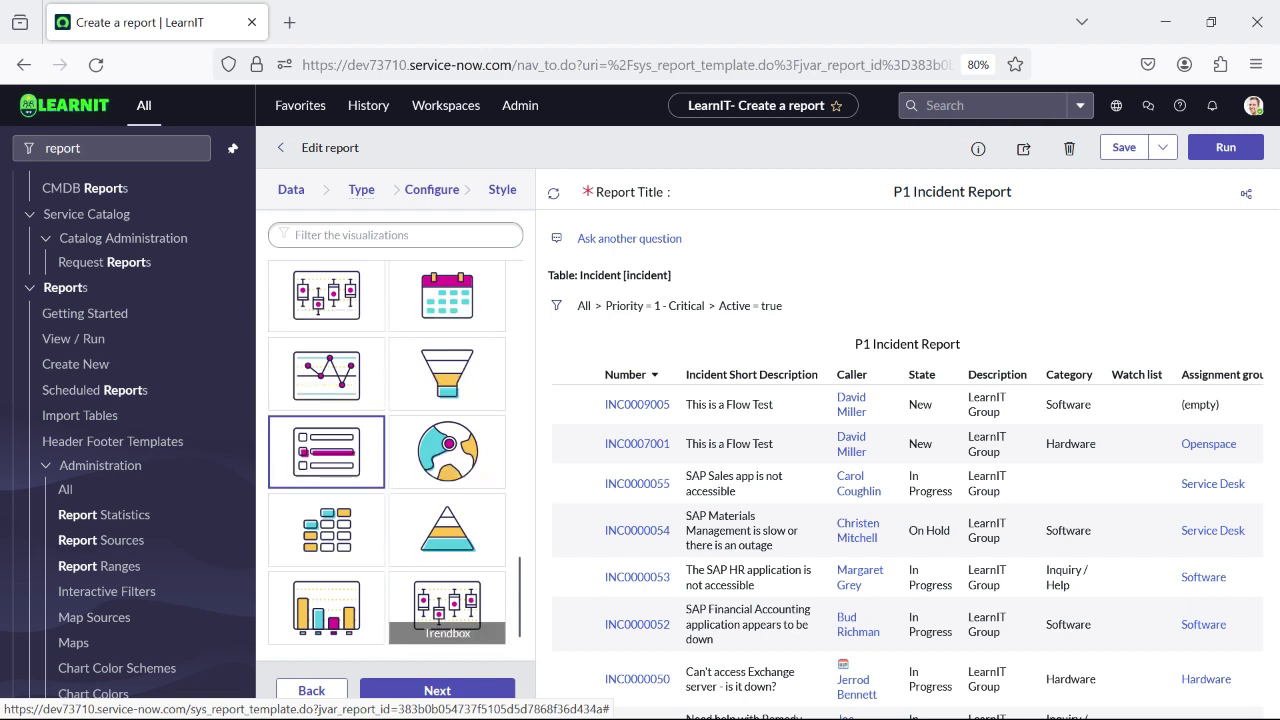
{"action": "scroll", "coordinate": [387, 455], "scroll_direction": "up", "scroll_amount": 10}
{"action": "scroll", "coordinate": [330, 360], "scroll_direction": "up", "scroll_amount": 4}
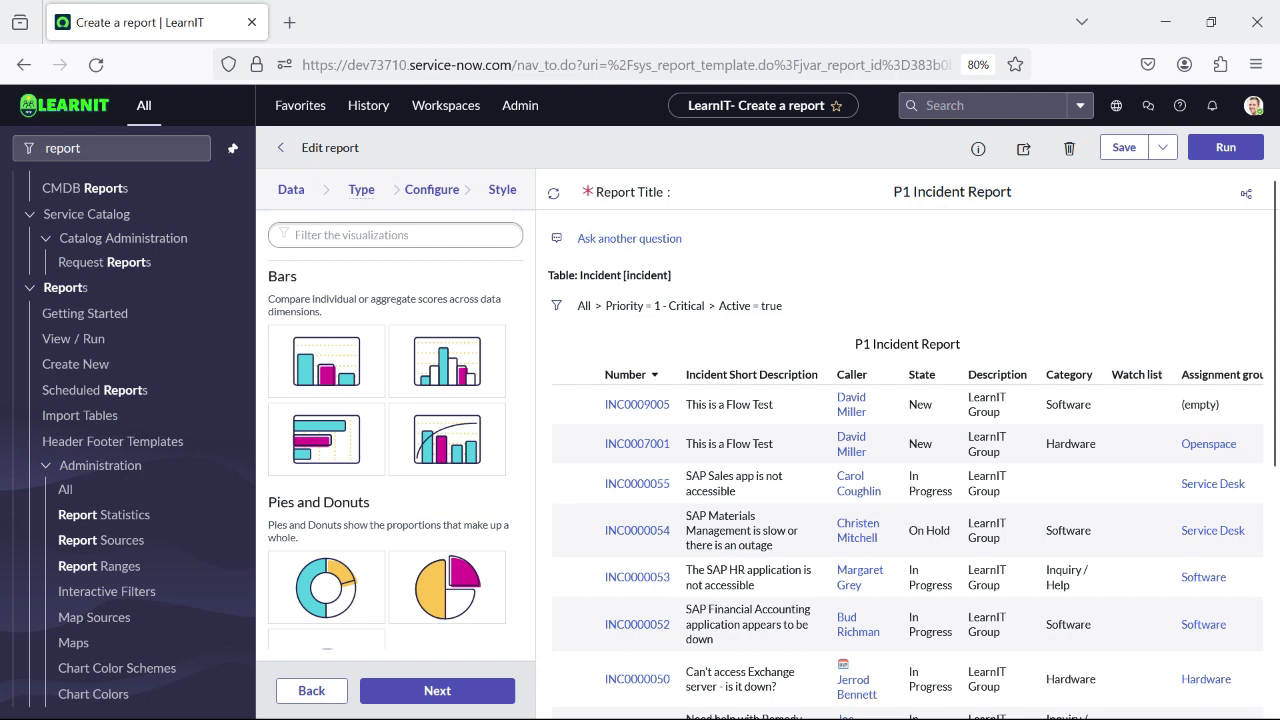
{"action": "scroll", "coordinate": [586, 480], "scroll_direction": "down", "scroll_amount": 4}
{"action": "scroll", "coordinate": [586, 480], "scroll_direction": "up", "scroll_amount": 4}
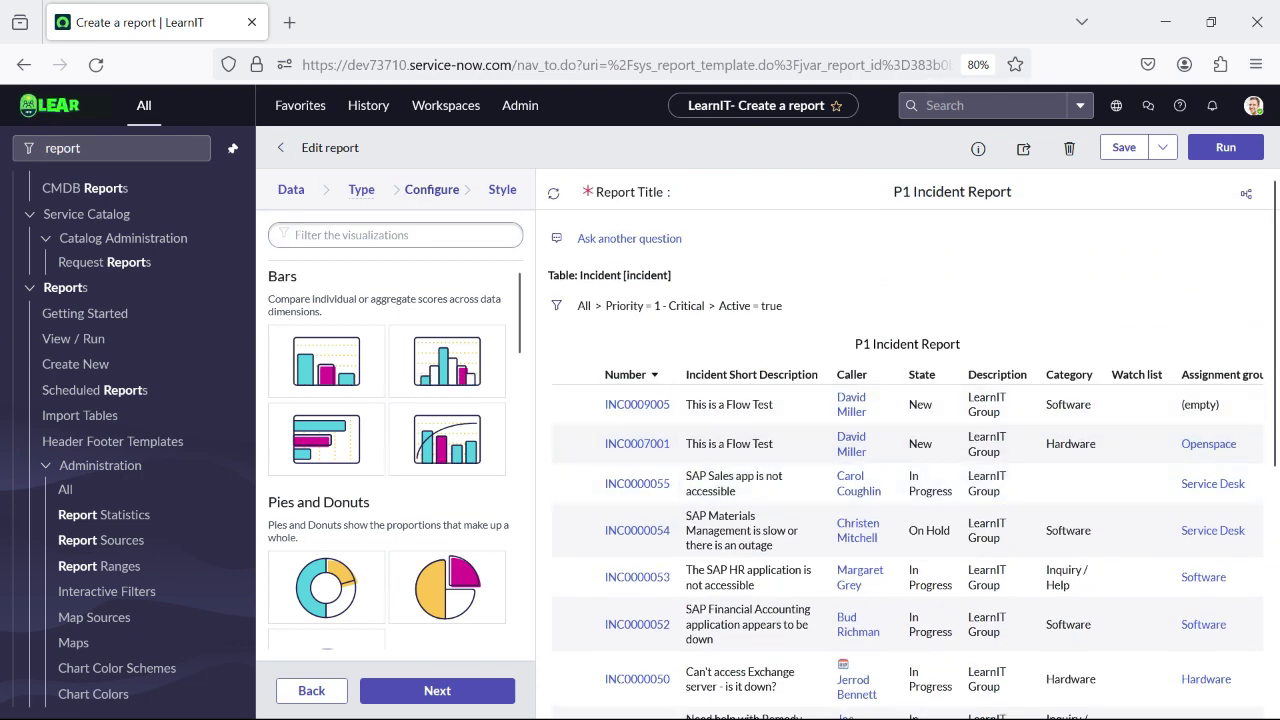
{"action": "scroll", "coordinate": [447, 440], "scroll_direction": "down", "scroll_amount": 3}
{"action": "scroll", "coordinate": [447, 440], "scroll_direction": "up", "scroll_amount": 3}
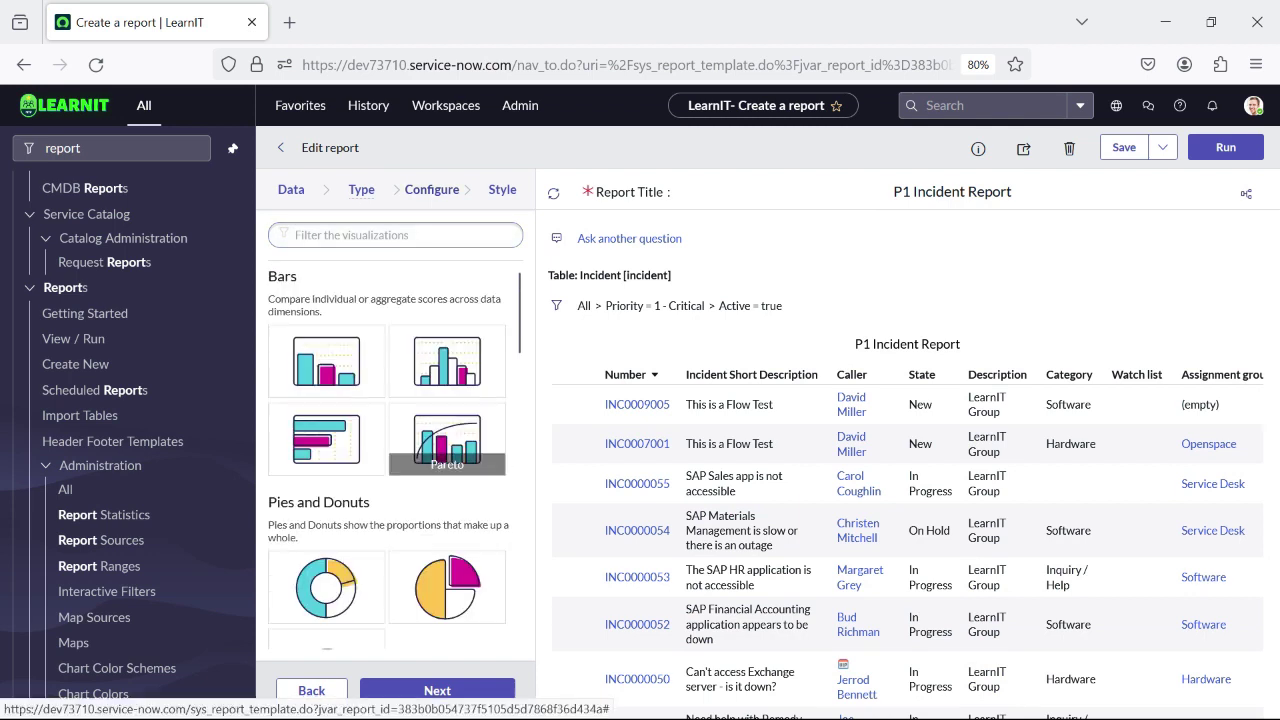
- Look through the report's grouping and column configuration and its chart title style settings
{"action": "left_click", "coordinate": [432, 189]}
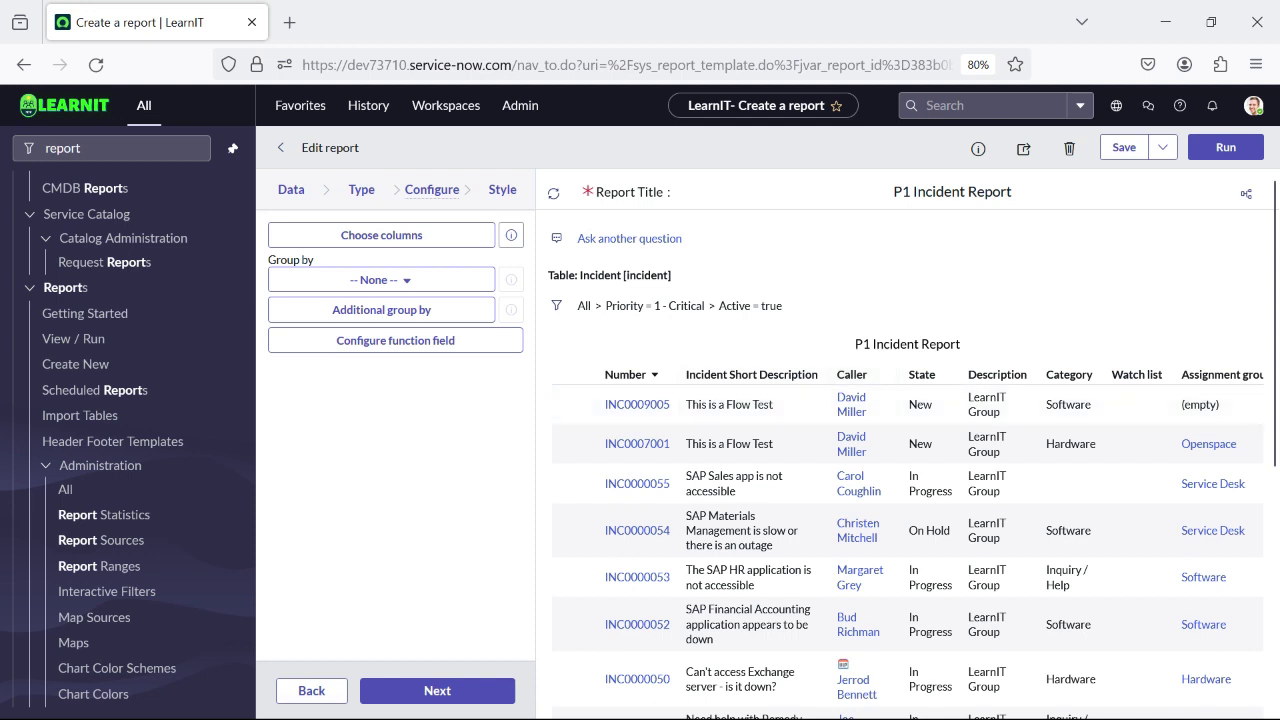
{"action": "left_click", "coordinate": [381, 280]}
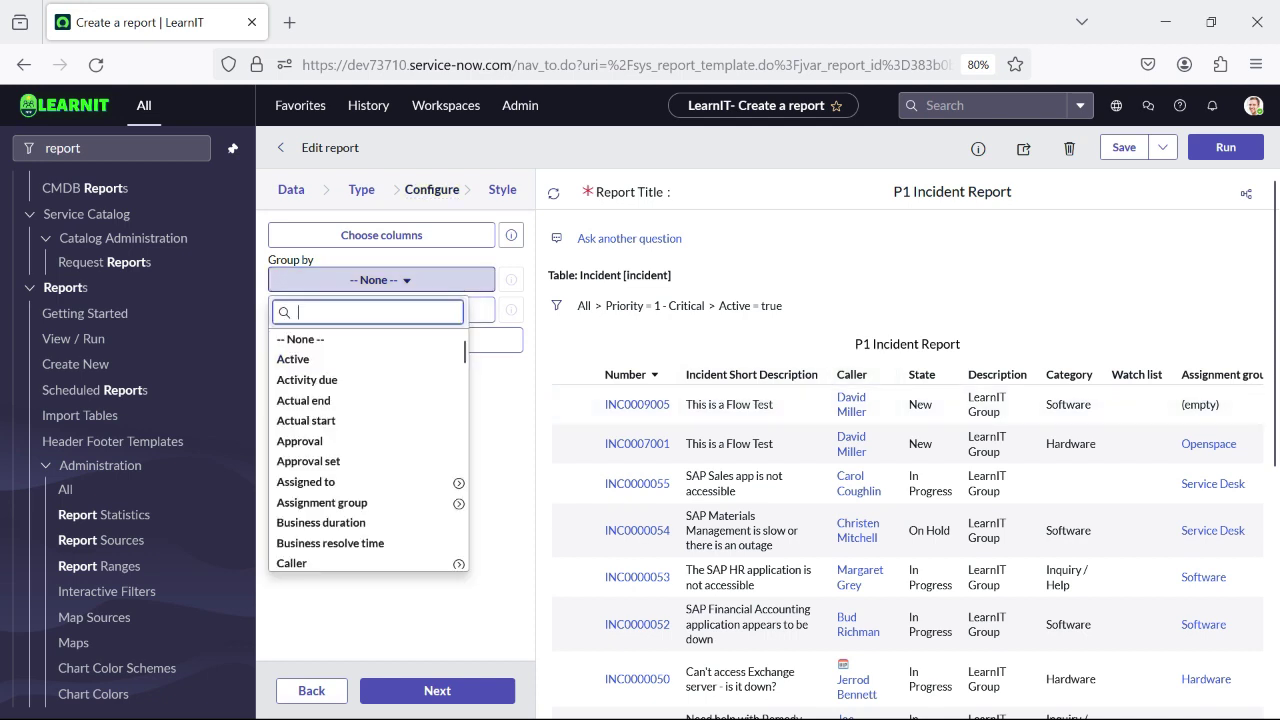
{"action": "left_click", "coordinate": [381, 240]}
{"action": "left_click", "coordinate": [381, 235]}
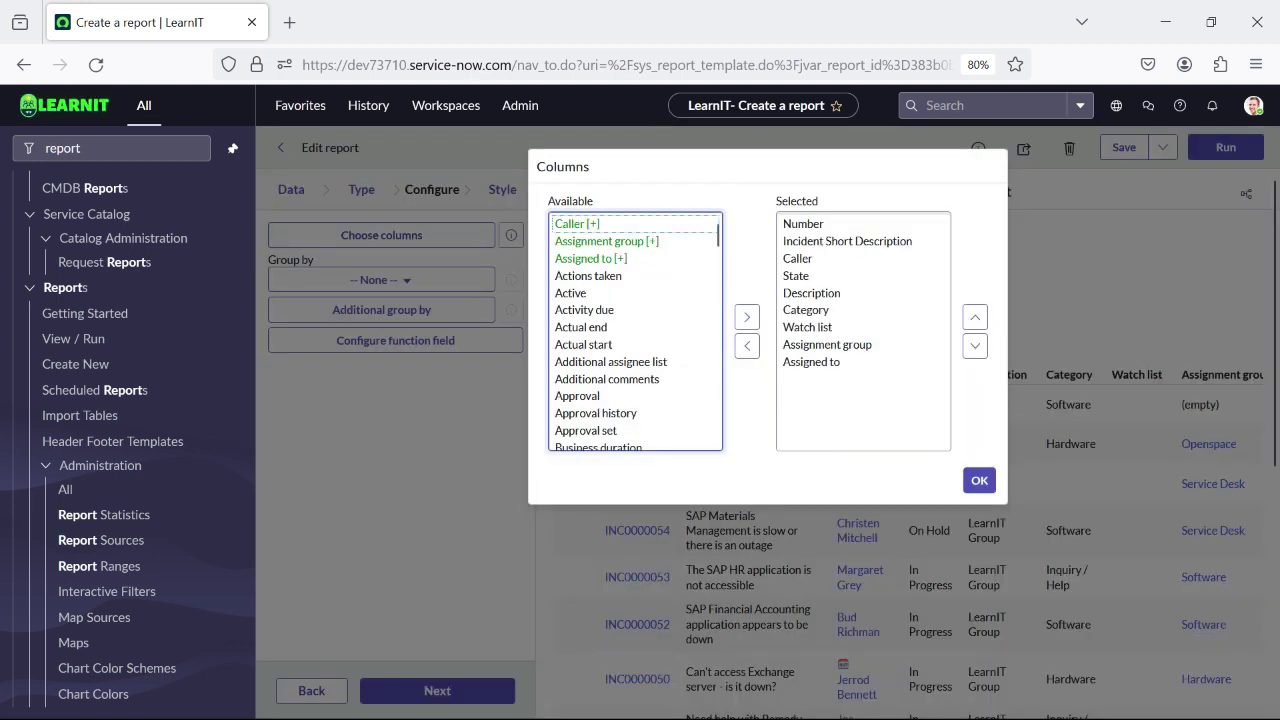
{"action": "left_click", "coordinate": [978, 480]}
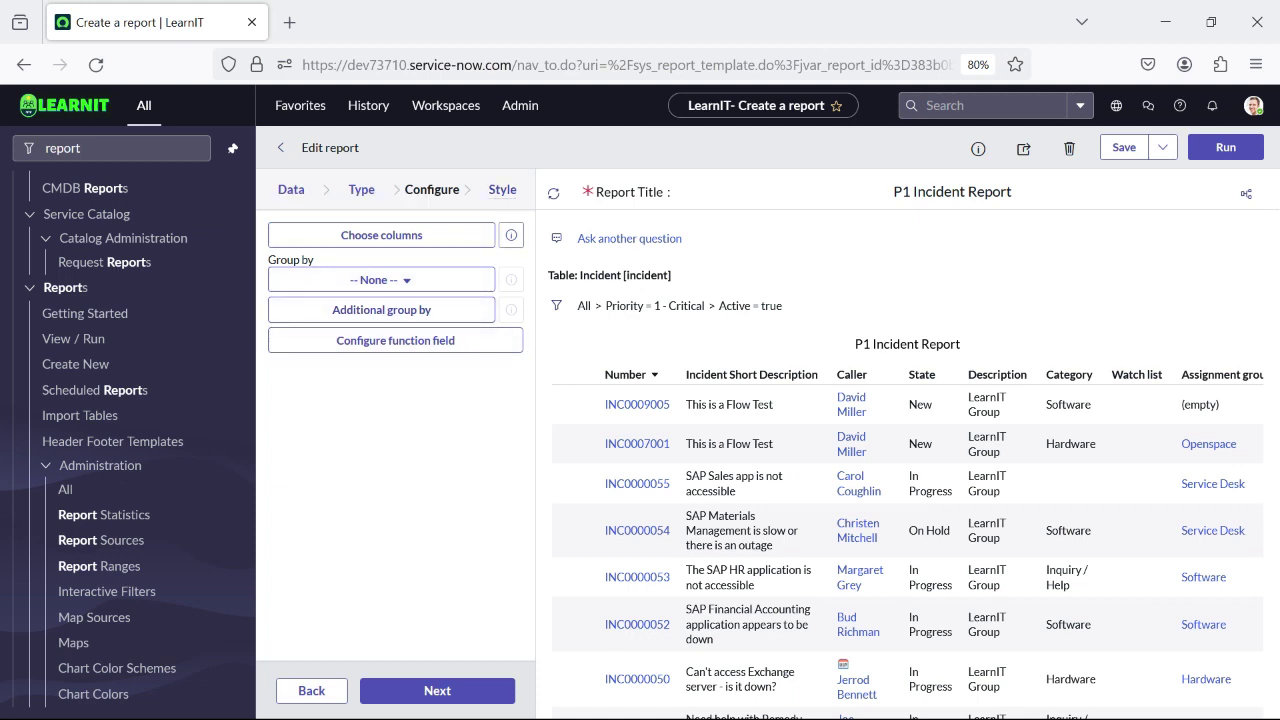
{"action": "left_click", "coordinate": [502, 189]}
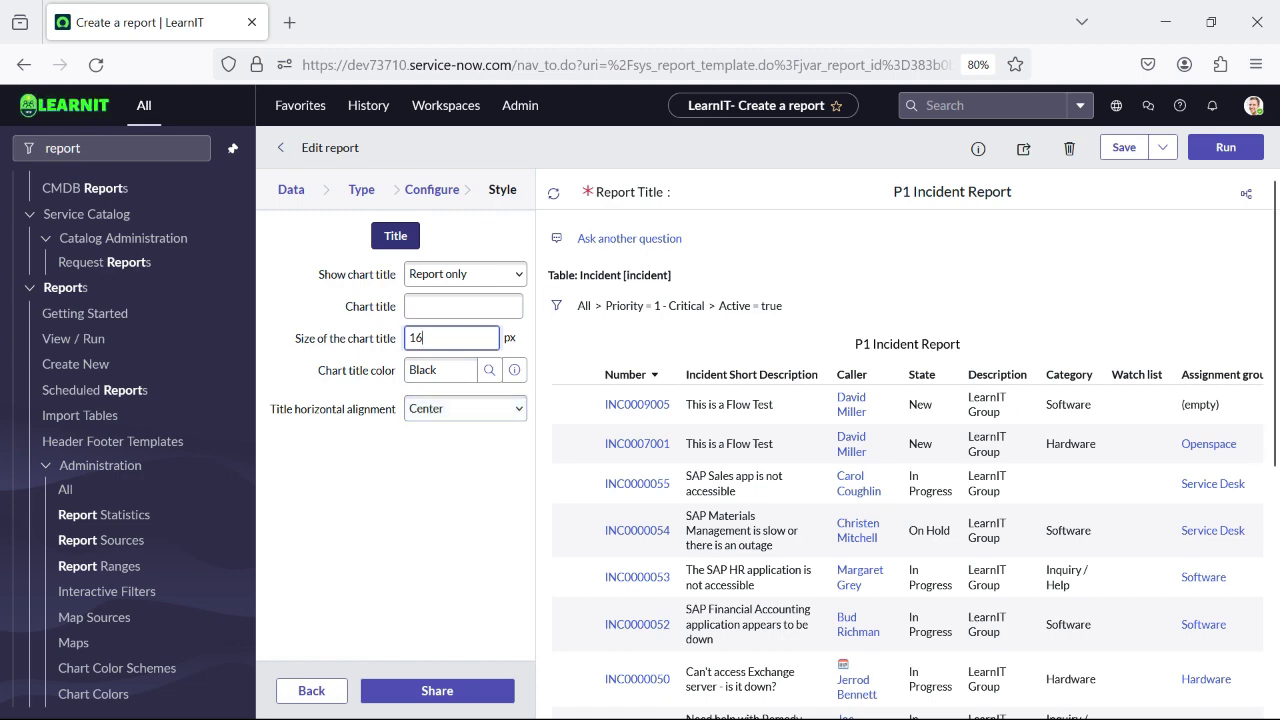
{"action": "scroll", "coordinate": [908, 444], "scroll_direction": "down", "scroll_amount": 5}
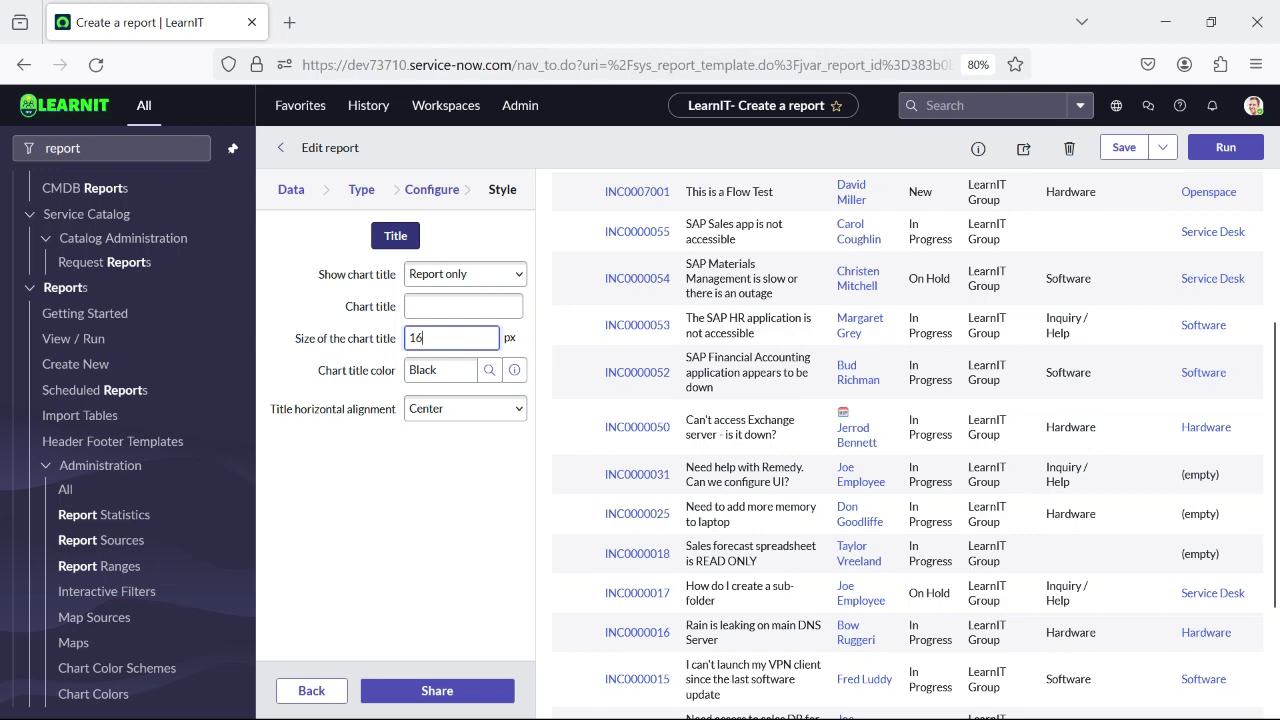
{"action": "scroll", "coordinate": [908, 444], "scroll_direction": "up", "scroll_amount": 5}
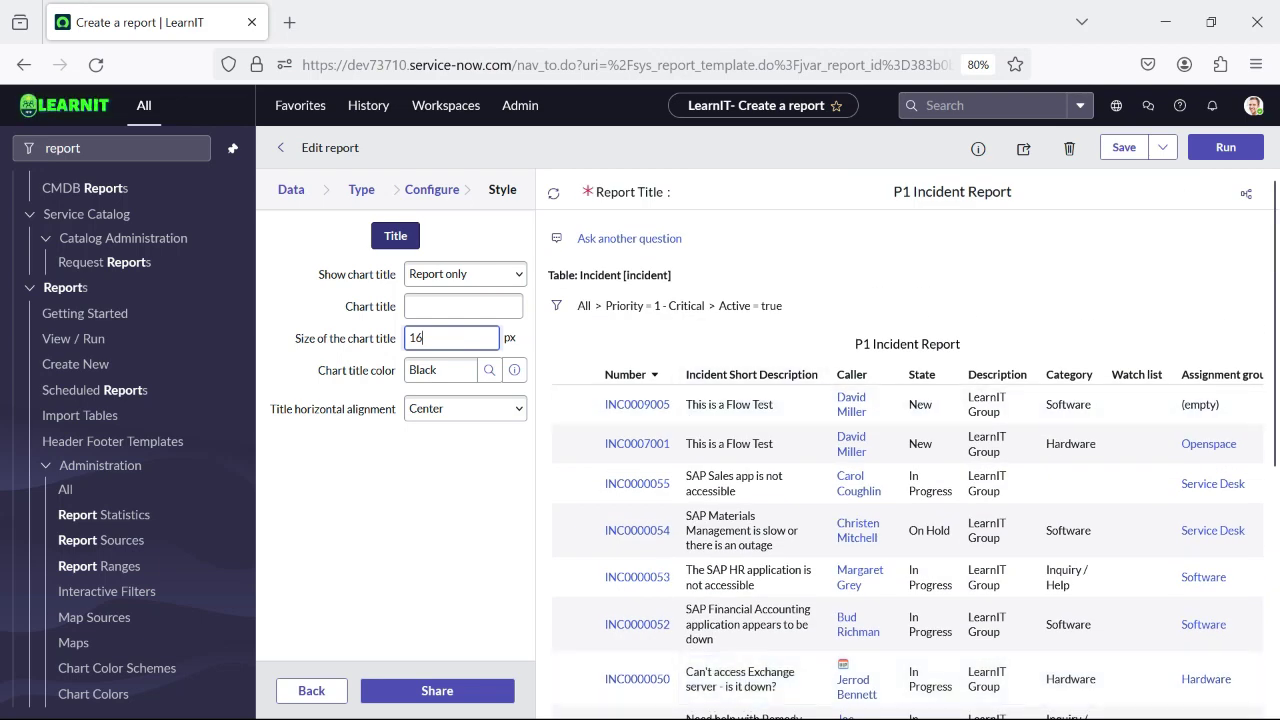
- Save the P1 Incident Report again and look over its listed incidents
{"action": "left_click", "coordinate": [1123, 147]}
{"action": "left_click", "coordinate": [1055, 152]}
{"action": "left_click", "coordinate": [1055, 152]}
{"action": "scroll", "coordinate": [754, 530], "scroll_direction": "down", "scroll_amount": 5}
{"action": "scroll", "coordinate": [754, 530], "scroll_direction": "up", "scroll_amount": 5}
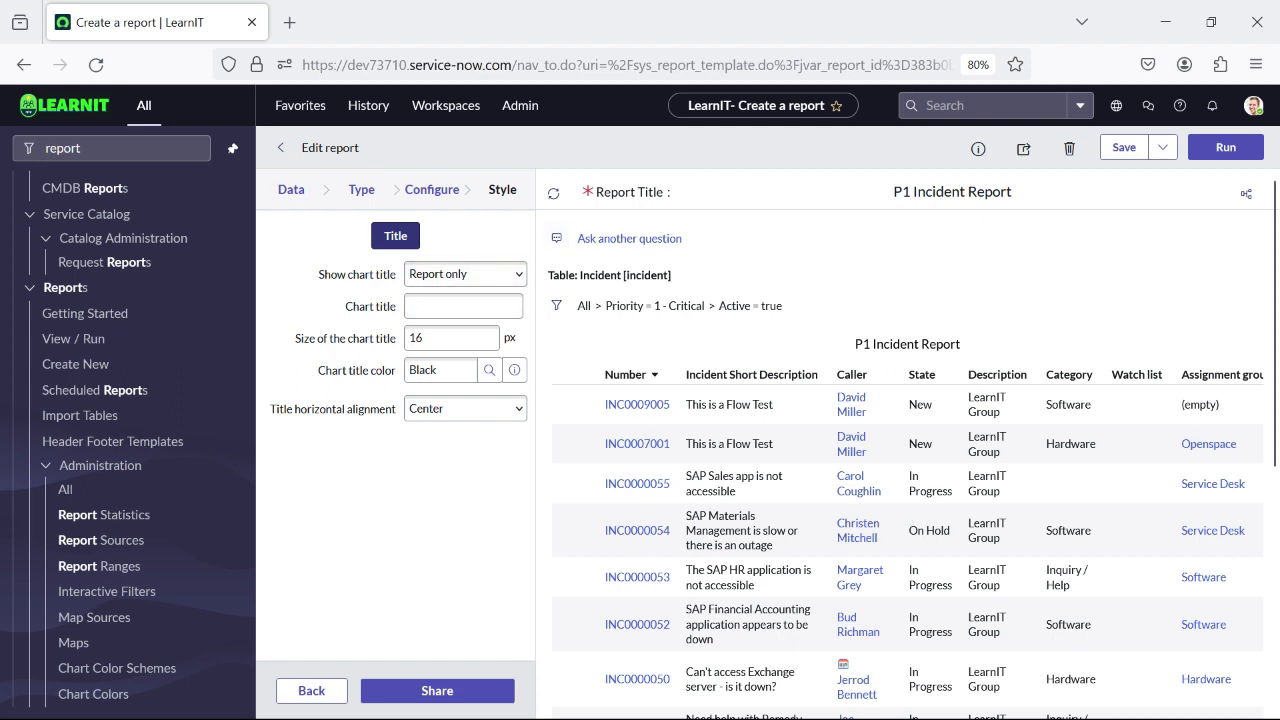
- Start a new report named "All Open Change Requests" with the Change Request [change_request] table as its source
{"action": "left_click", "coordinate": [80, 339]}
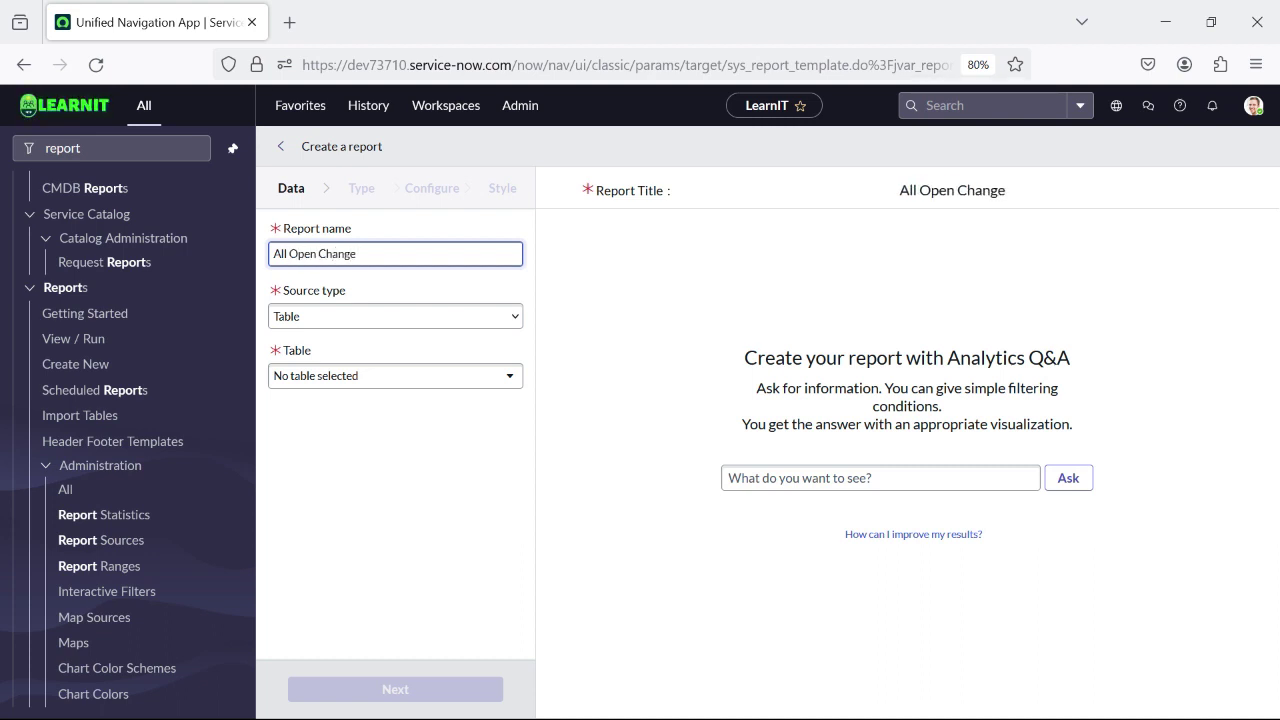
{"action": "type", "text": "quests"}
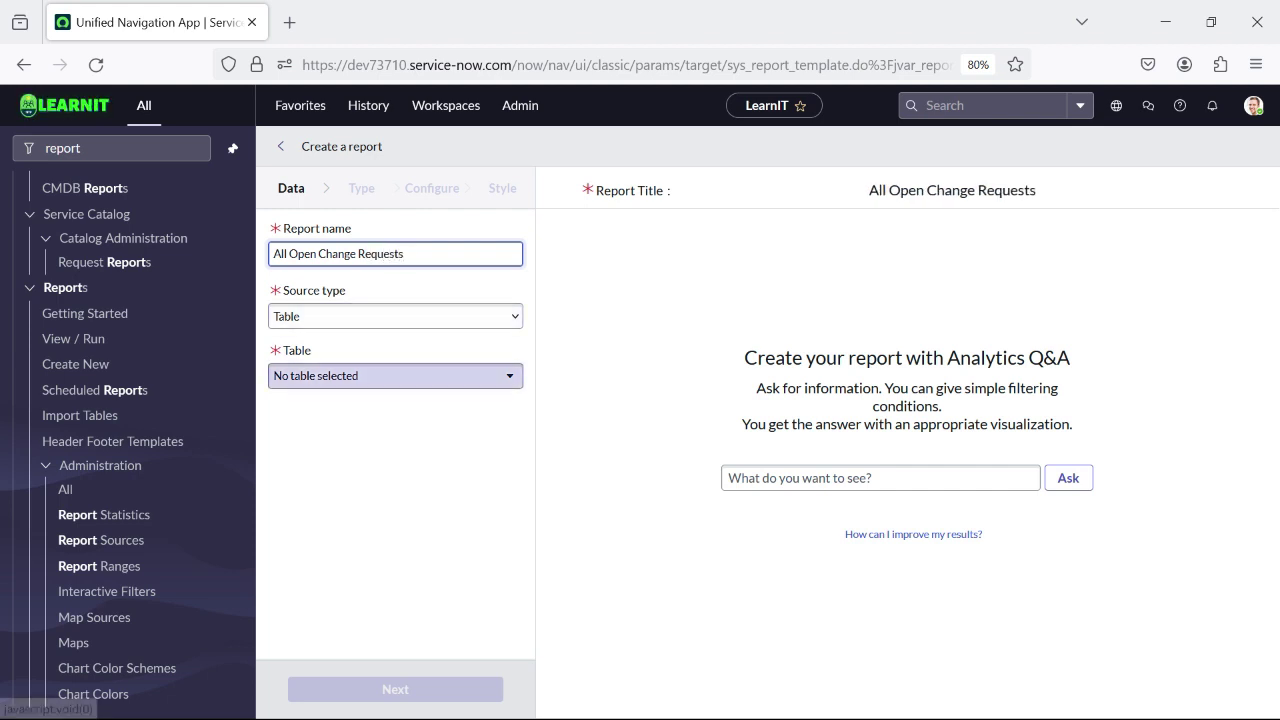
{"action": "left_click", "coordinate": [395, 375]}
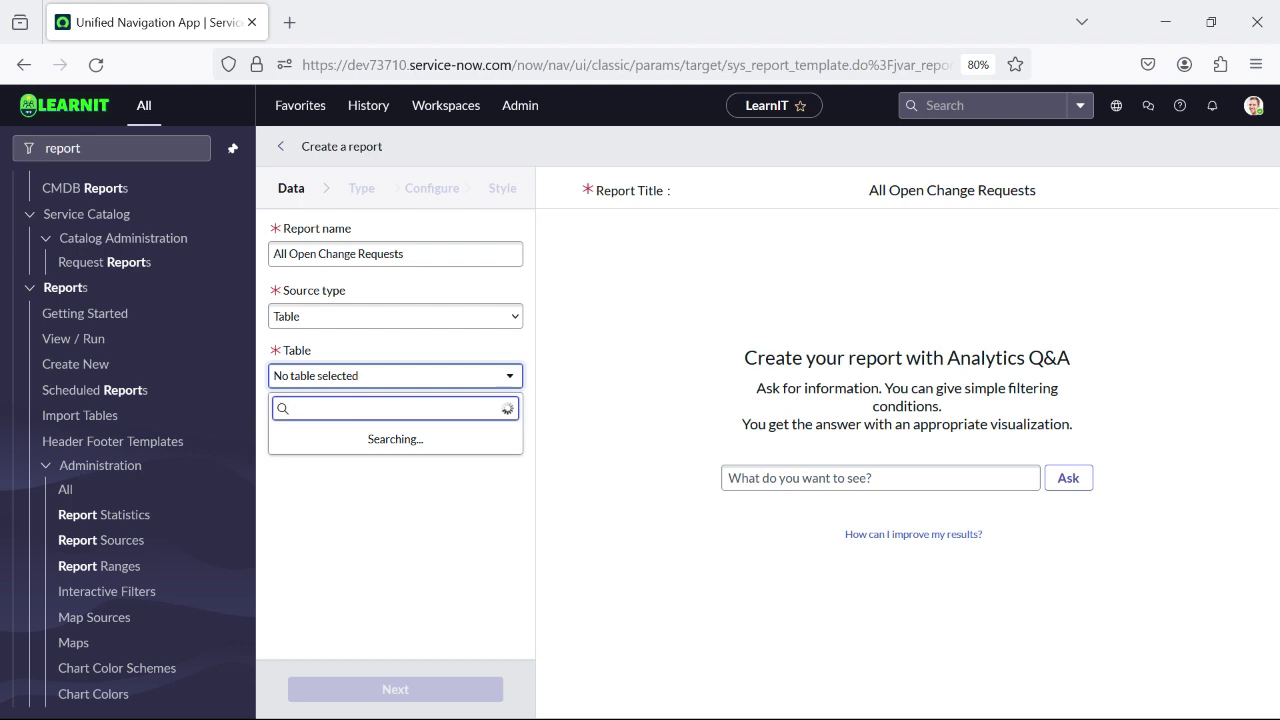
{"action": "type", "text": "change request"}
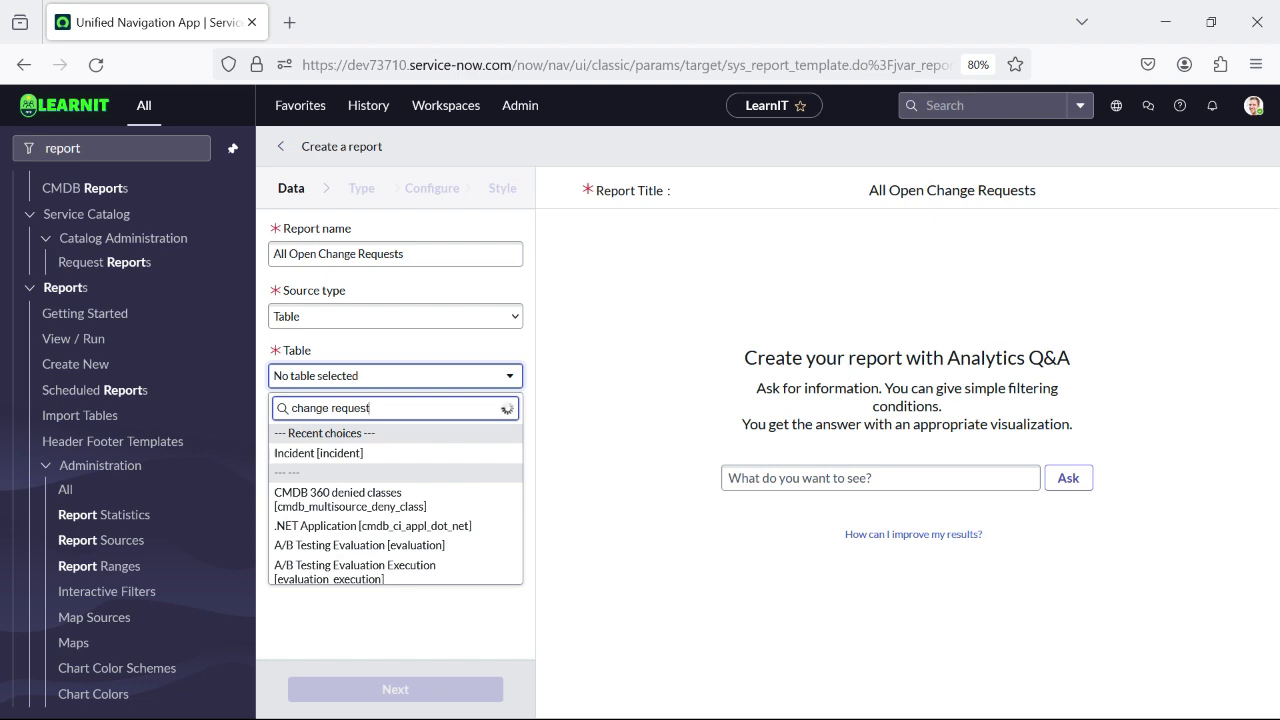
{"action": "key", "text": "Down"}
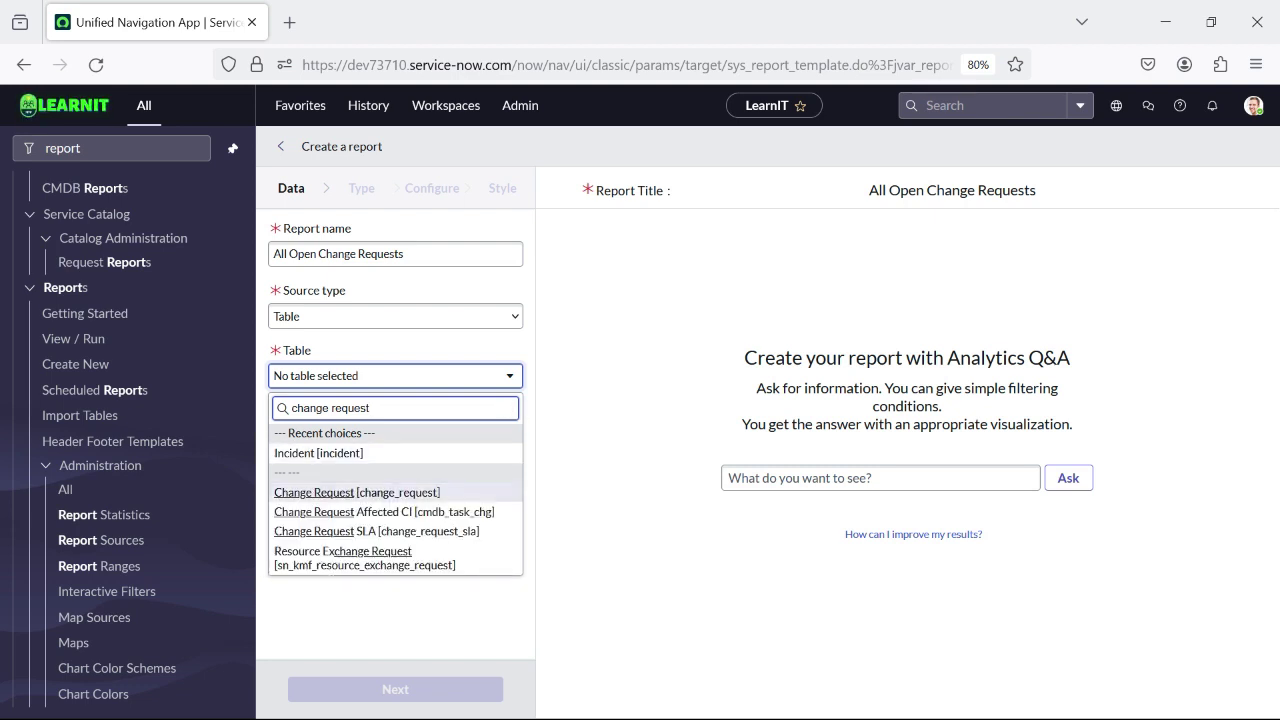
{"action": "key", "text": "Return"}
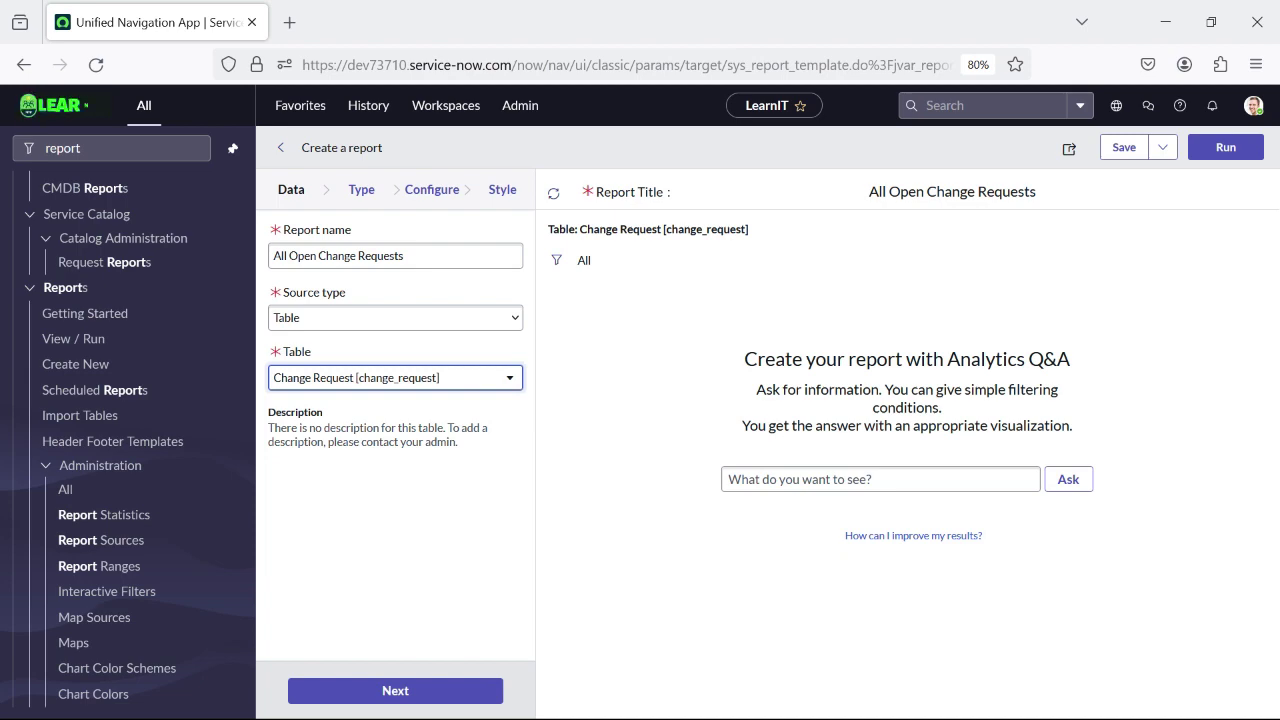
- Run the unfiltered All Open Change Requests report and look through the listed change requests
{"action": "left_click", "coordinate": [1226, 147]}
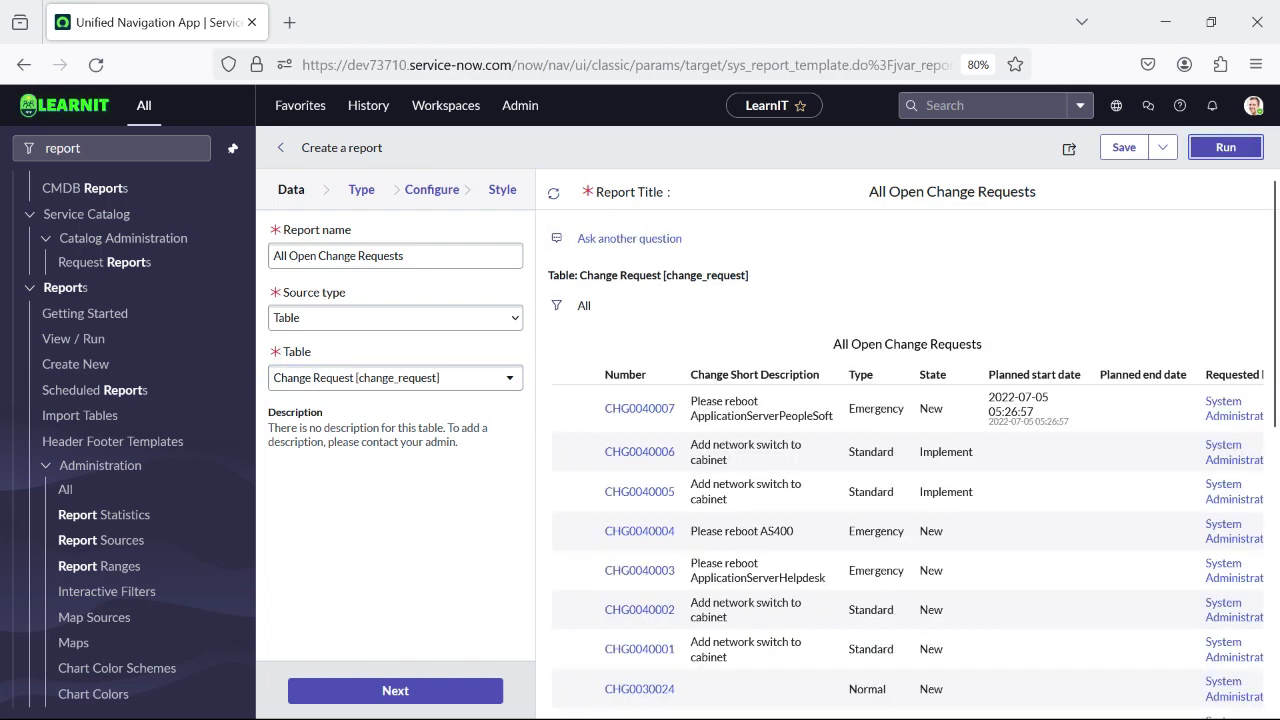
{"action": "scroll", "coordinate": [580, 570], "scroll_direction": "down", "scroll_amount": 5}
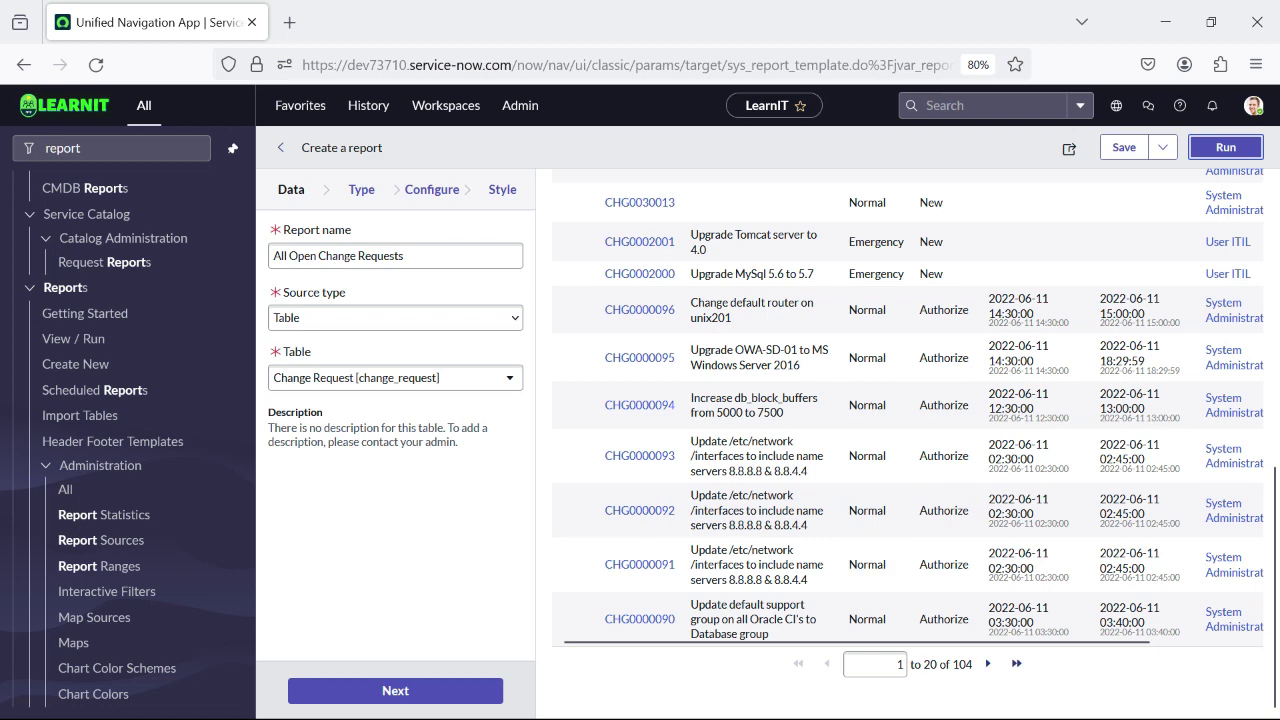
{"action": "scroll", "coordinate": [580, 570], "scroll_direction": "up", "scroll_amount": 5}
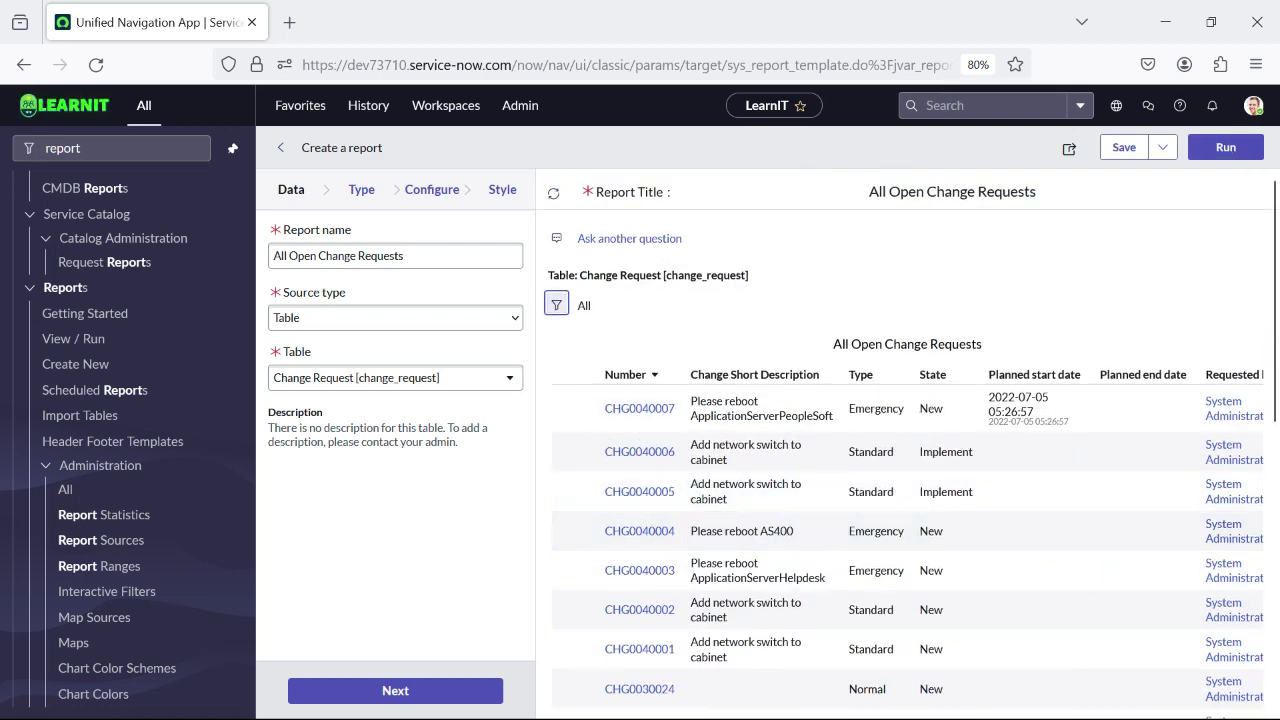
- Filter the All Open Change Requests report by Active is true, run it and look through the listed change requests
{"action": "left_click", "coordinate": [556, 305]}
{"action": "left_click", "coordinate": [656, 418]}
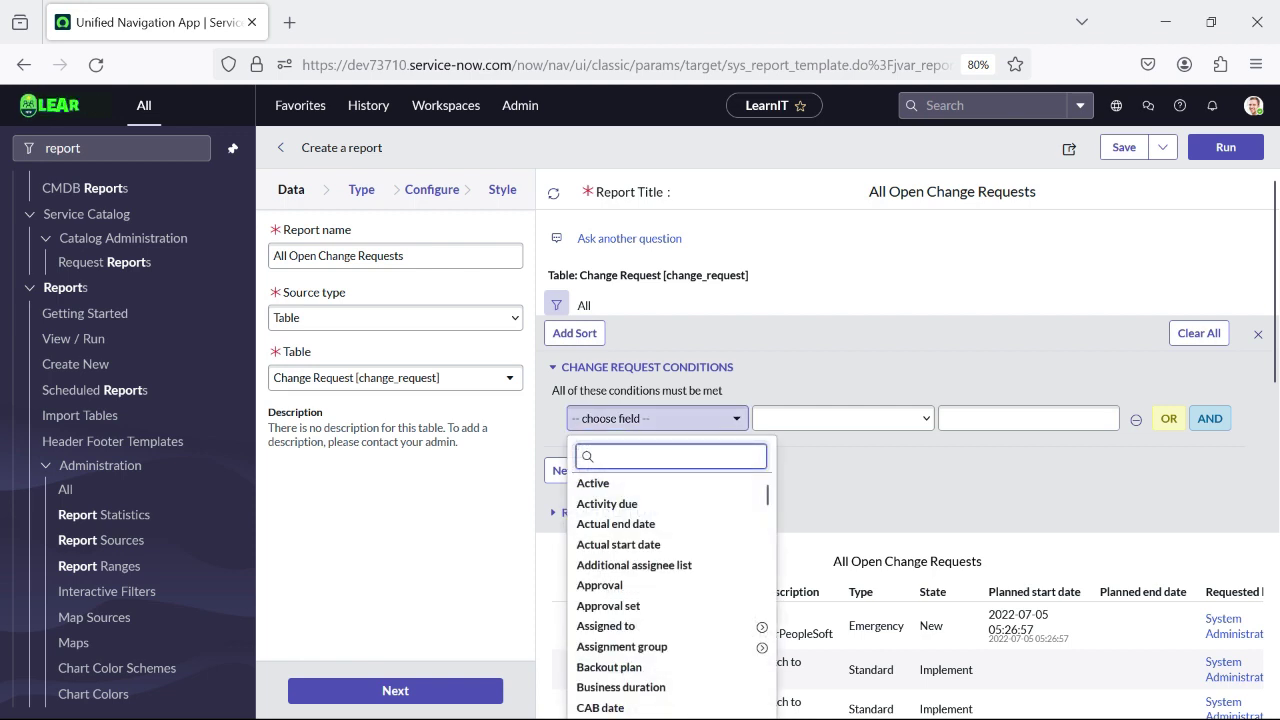
{"action": "left_click", "coordinate": [592, 483]}
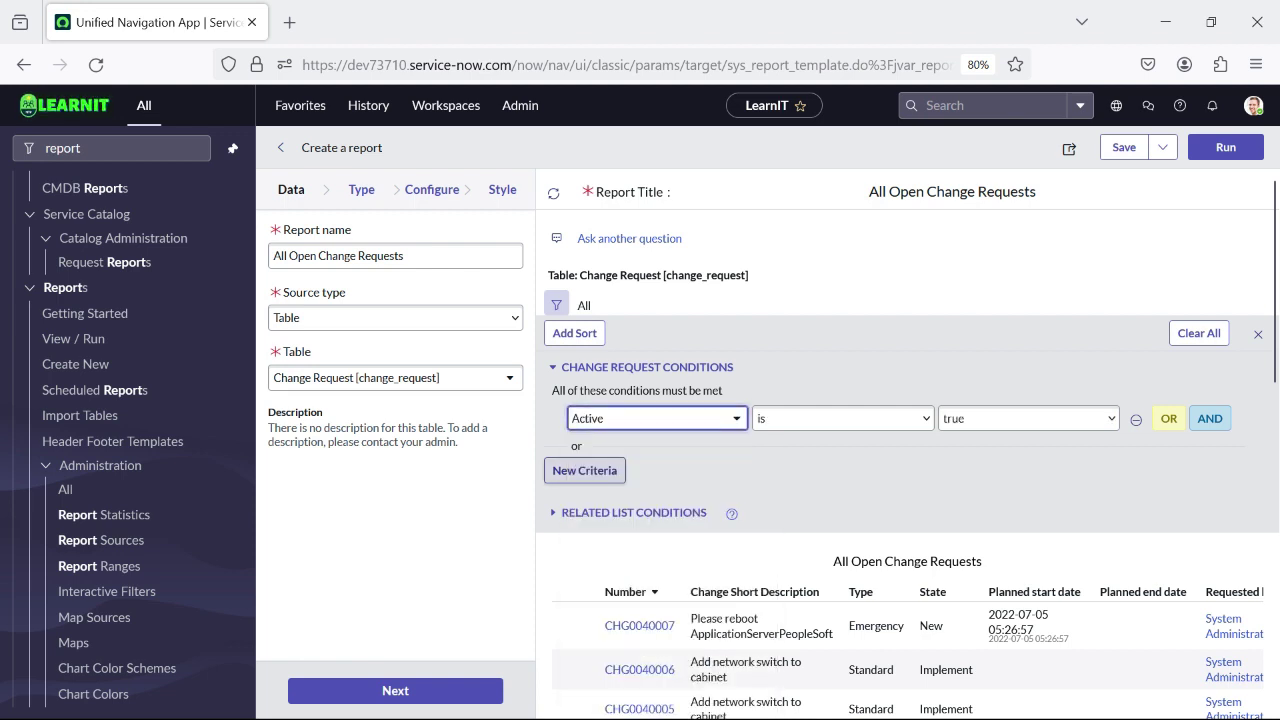
{"action": "left_click", "coordinate": [1225, 147]}
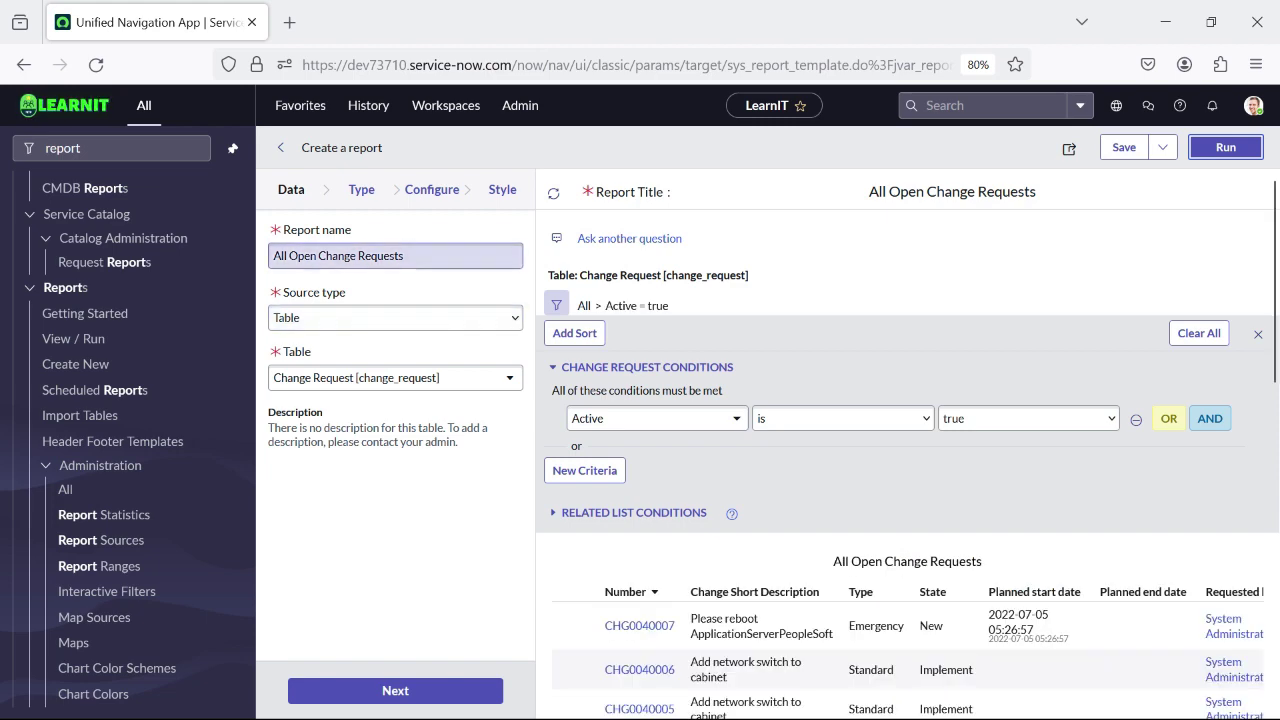
{"action": "scroll", "coordinate": [900, 450], "scroll_direction": "down", "scroll_amount": 10}
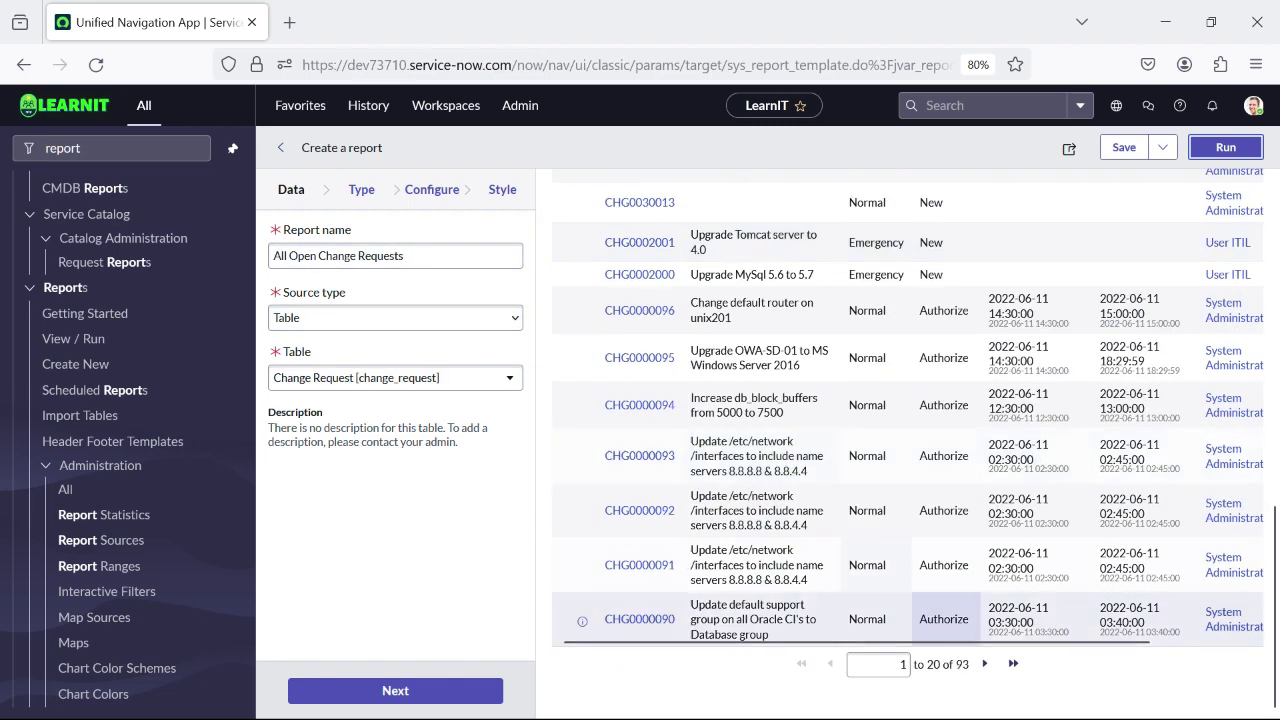
{"action": "scroll", "coordinate": [908, 440], "scroll_direction": "up", "scroll_amount": 10}
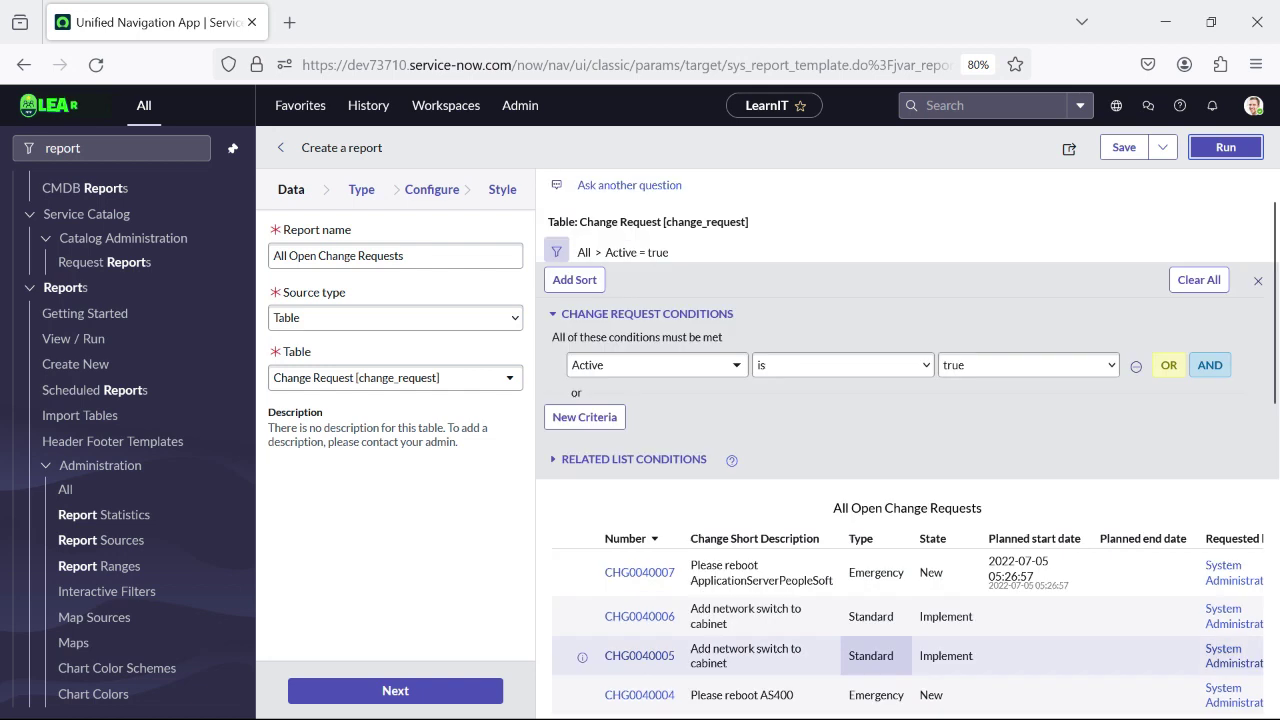
{"action": "left_click_drag", "start_coordinate": [869, 191], "coordinate": [1036, 191]}
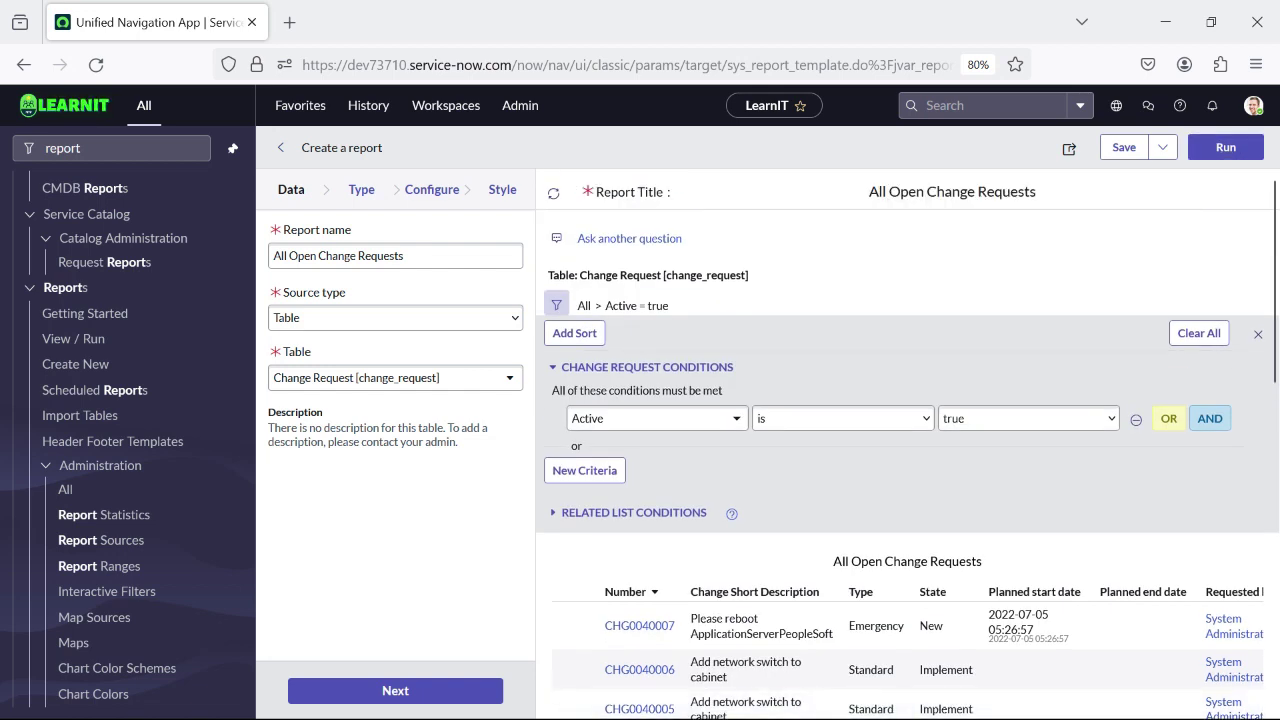
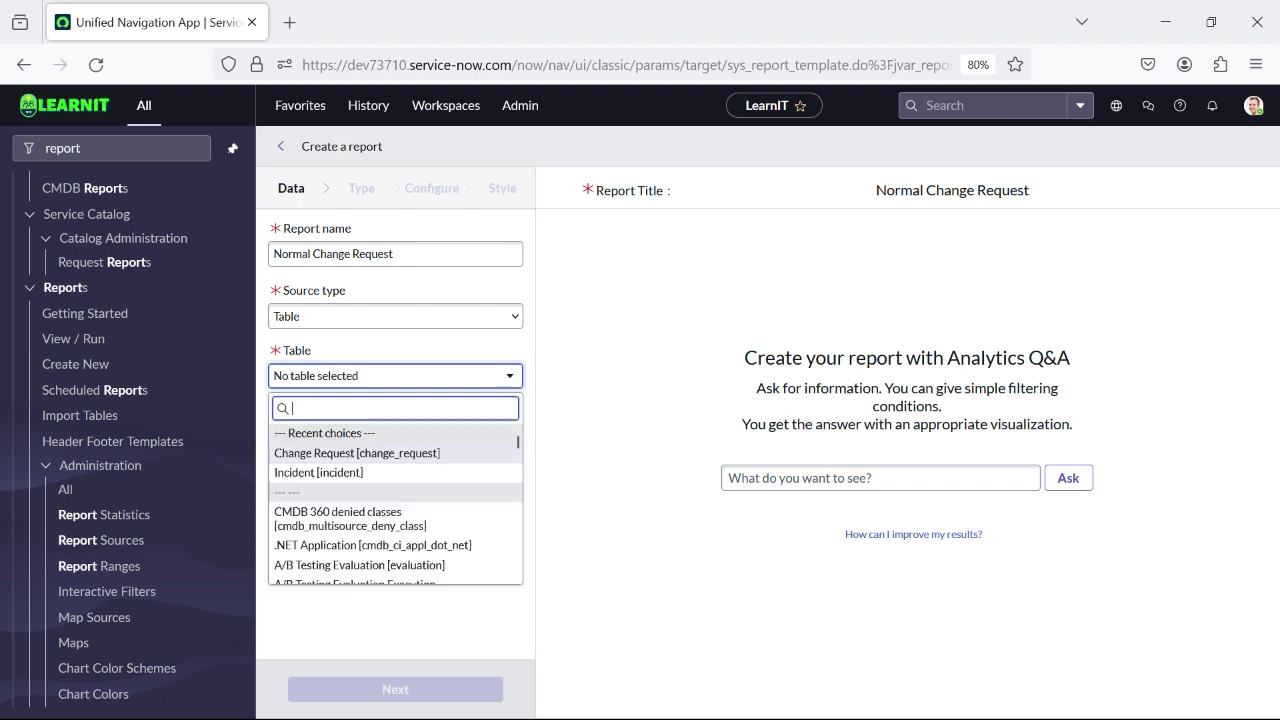
- Base the Normal Change Request report on the Change Request [change_request] table, with an Active is true condition and a blank AND condition
{"action": "key", "text": "Return"}
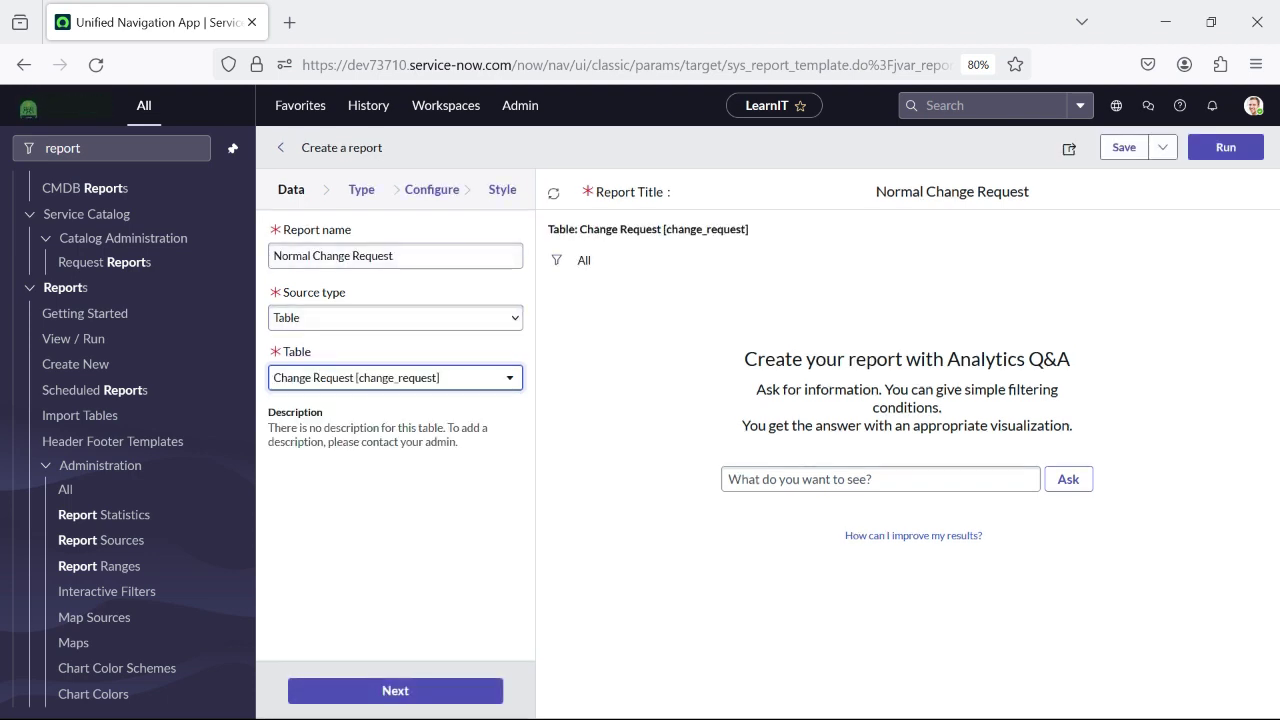
{"action": "left_click", "coordinate": [557, 259]}
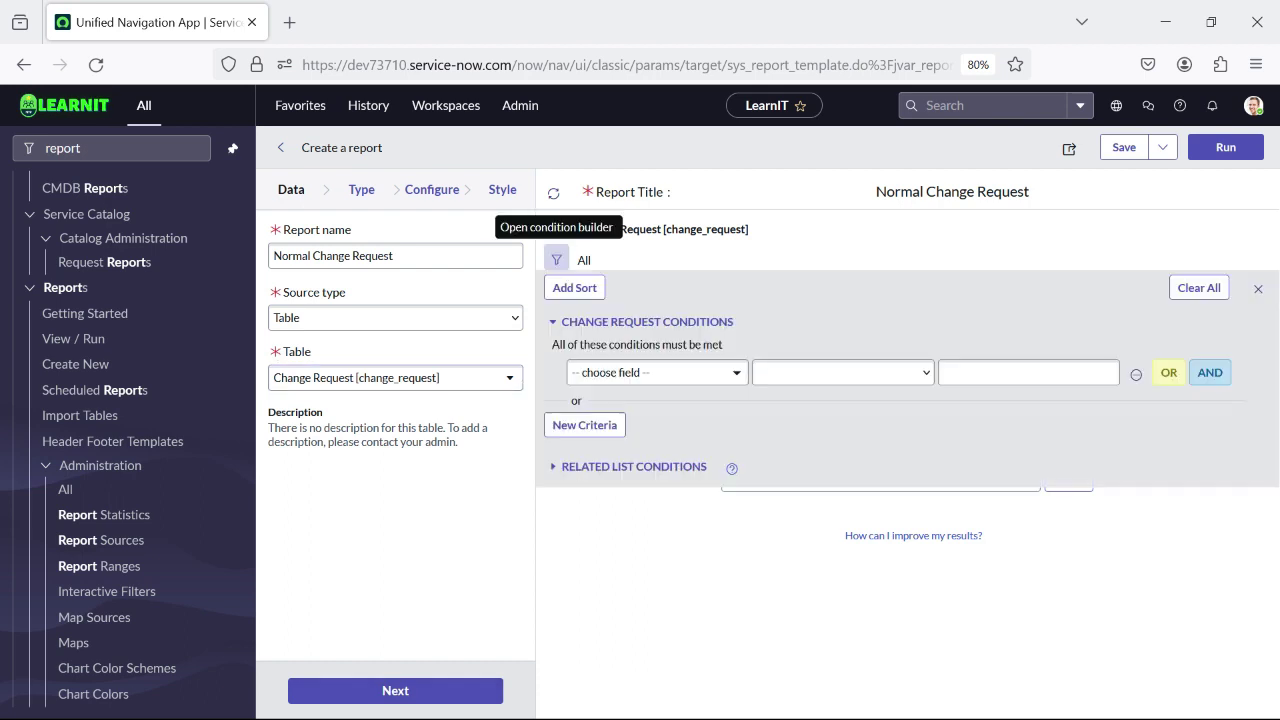
{"action": "left_click", "coordinate": [657, 372]}
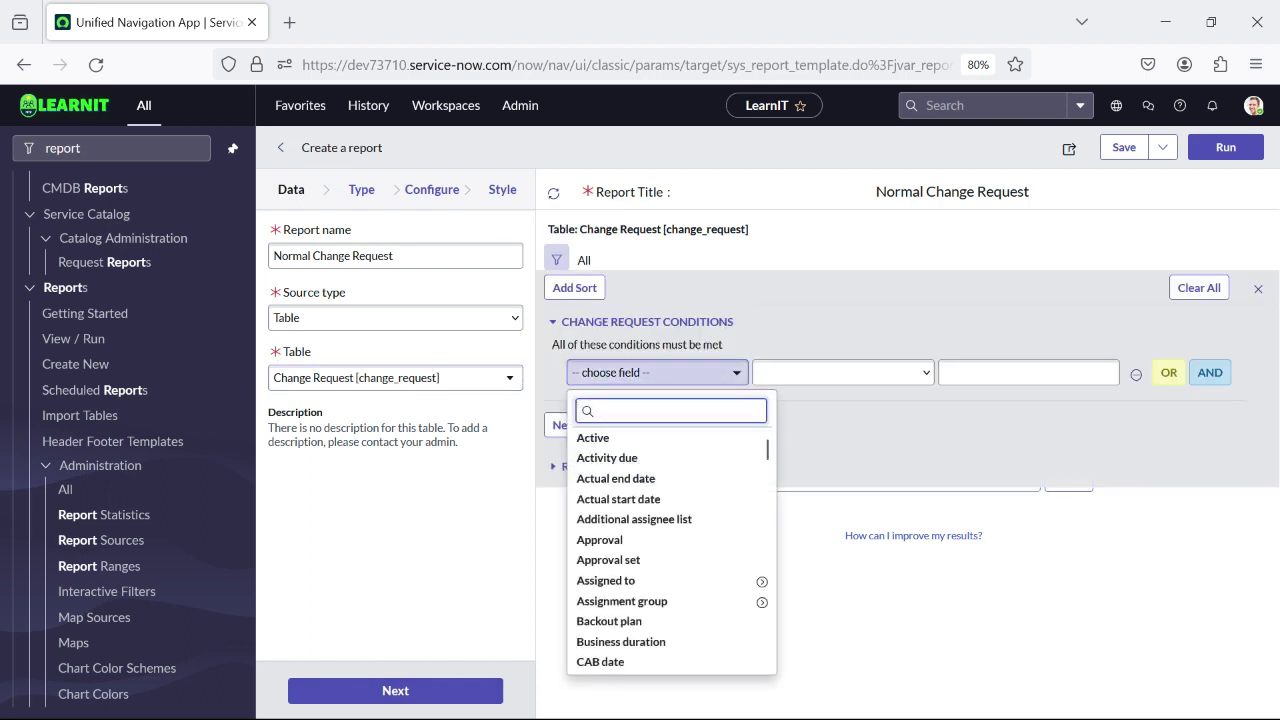
{"action": "left_click", "coordinate": [589, 437]}
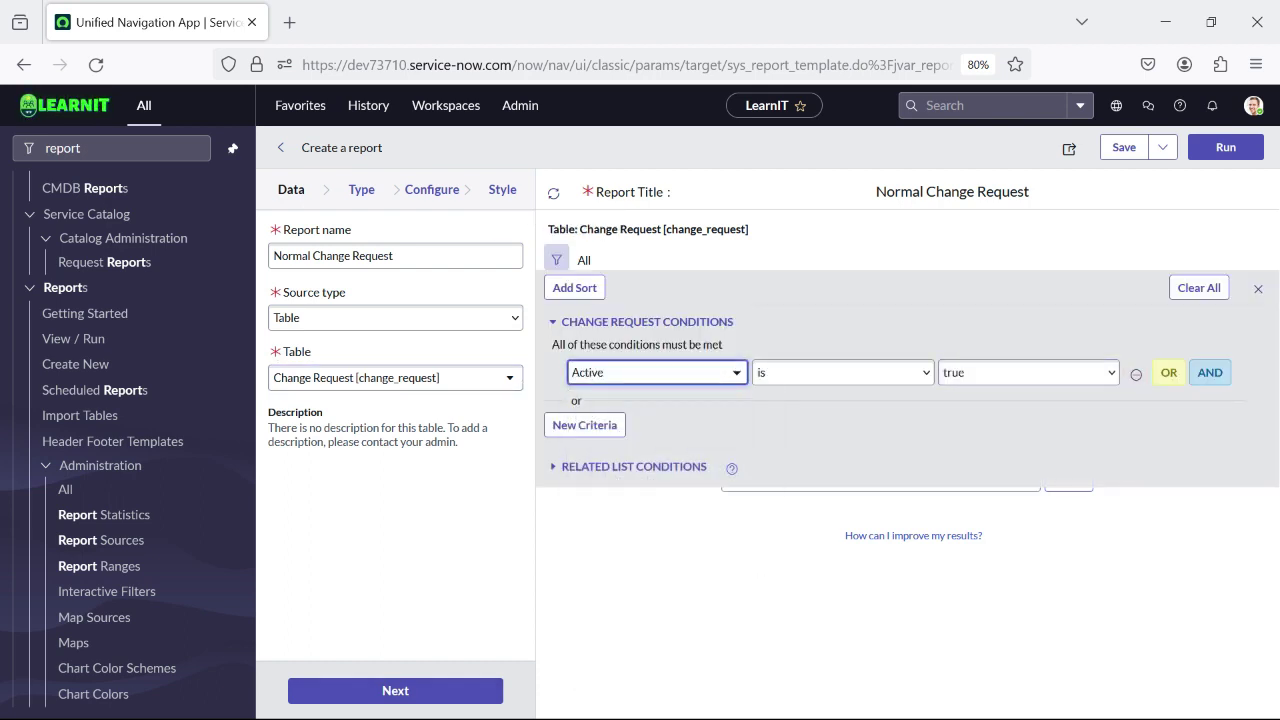
{"action": "left_click", "coordinate": [1210, 372]}
{"action": "left_click", "coordinate": [657, 404]}
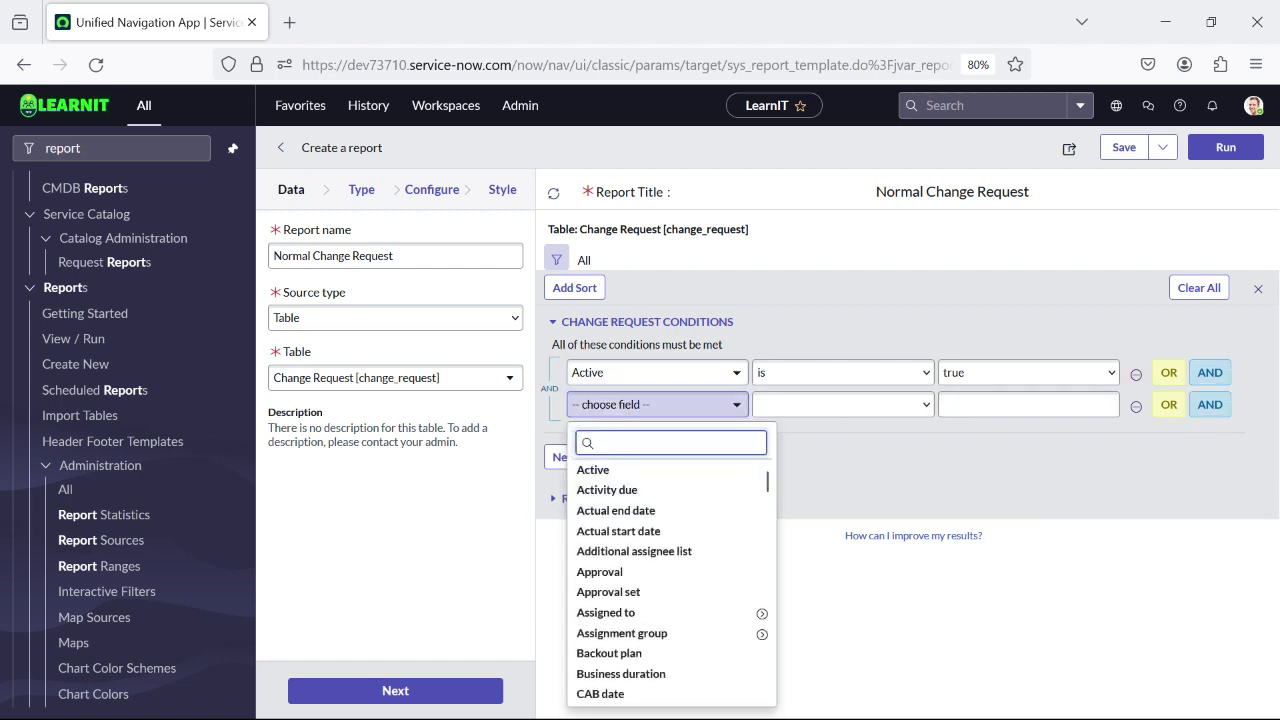
{"action": "type", "text": "change"}
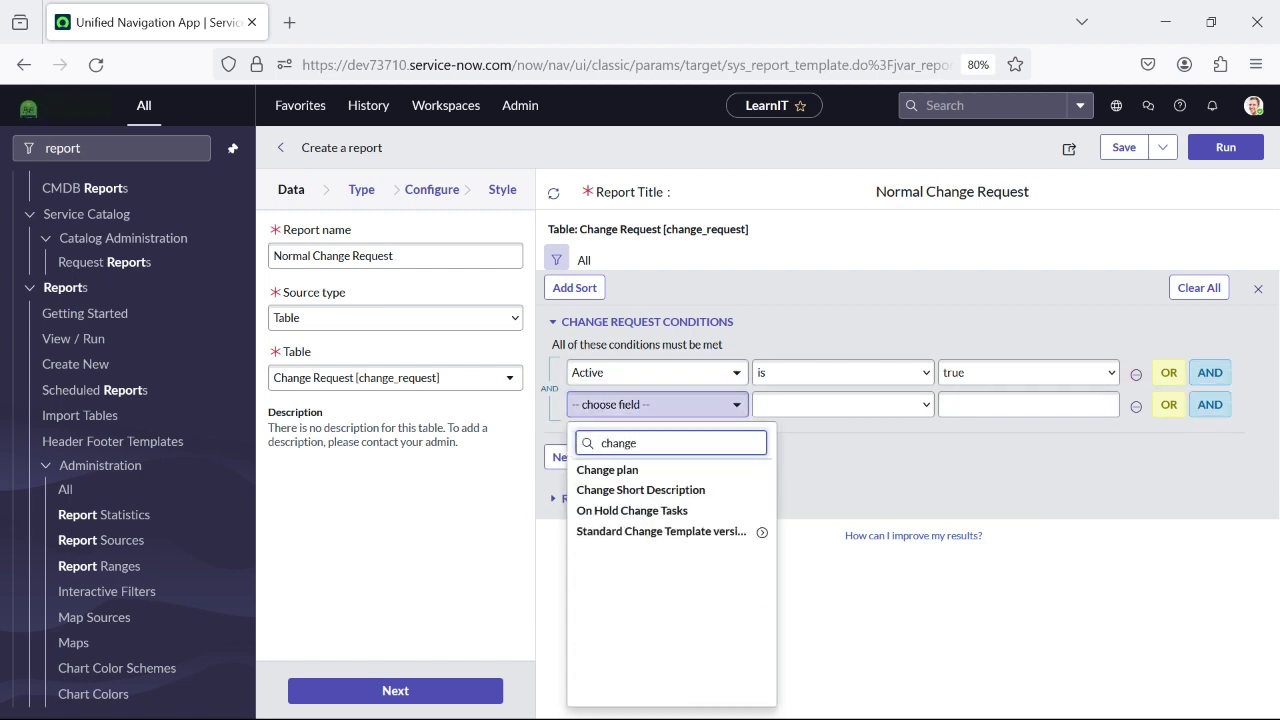
{"action": "key", "text": "Down"}
{"action": "key", "text": "Down"}
{"action": "key", "text": "Down"}
{"action": "key", "text": "Down"}
{"action": "key", "text": "Up"}
{"action": "key", "text": "Up"}
{"action": "key", "text": "Up"}
{"action": "key", "text": "Up"}
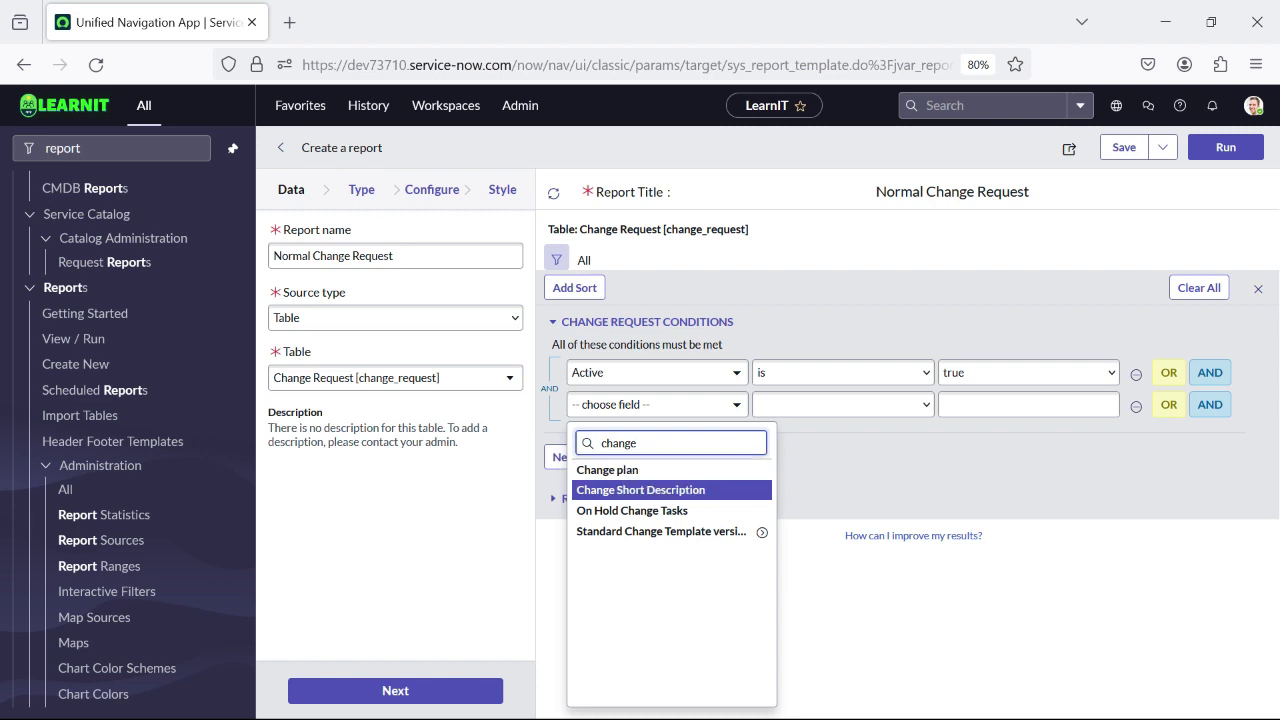
{"action": "key", "text": "BackSpace"}
{"action": "key", "text": "BackSpace"}
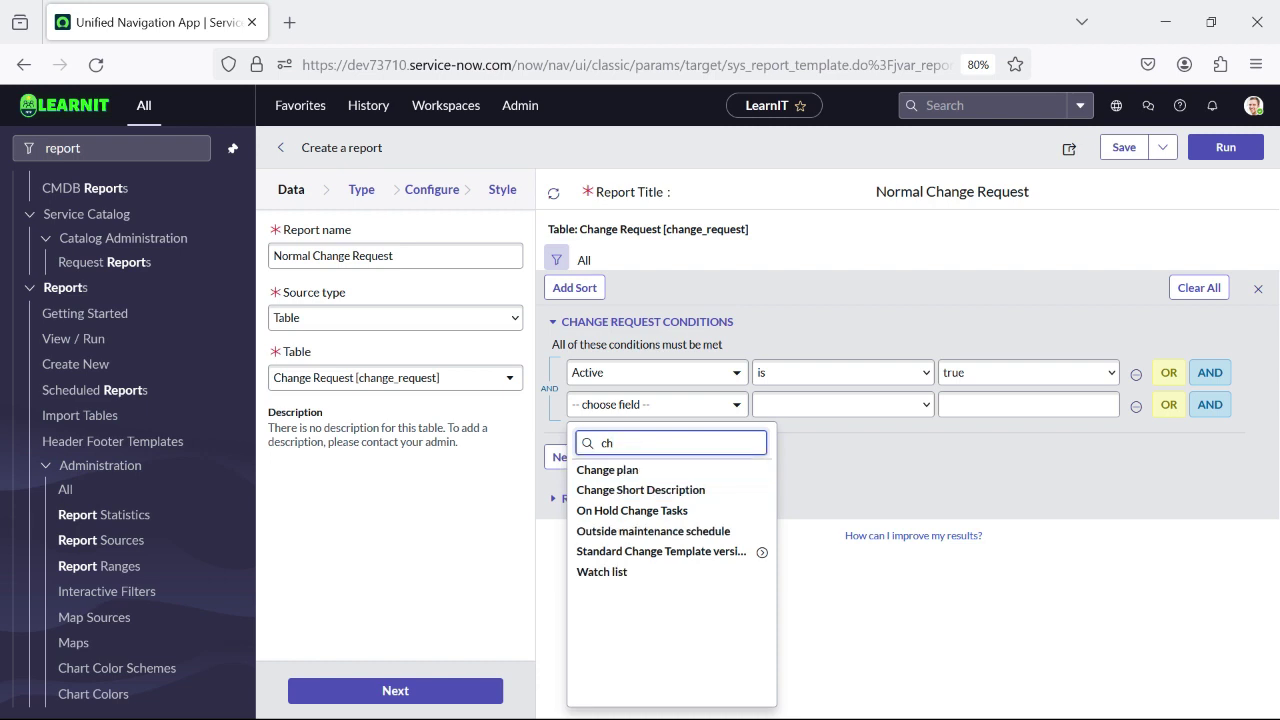
{"action": "key", "text": "BackSpace"}
{"action": "key", "text": "BackSpace"}
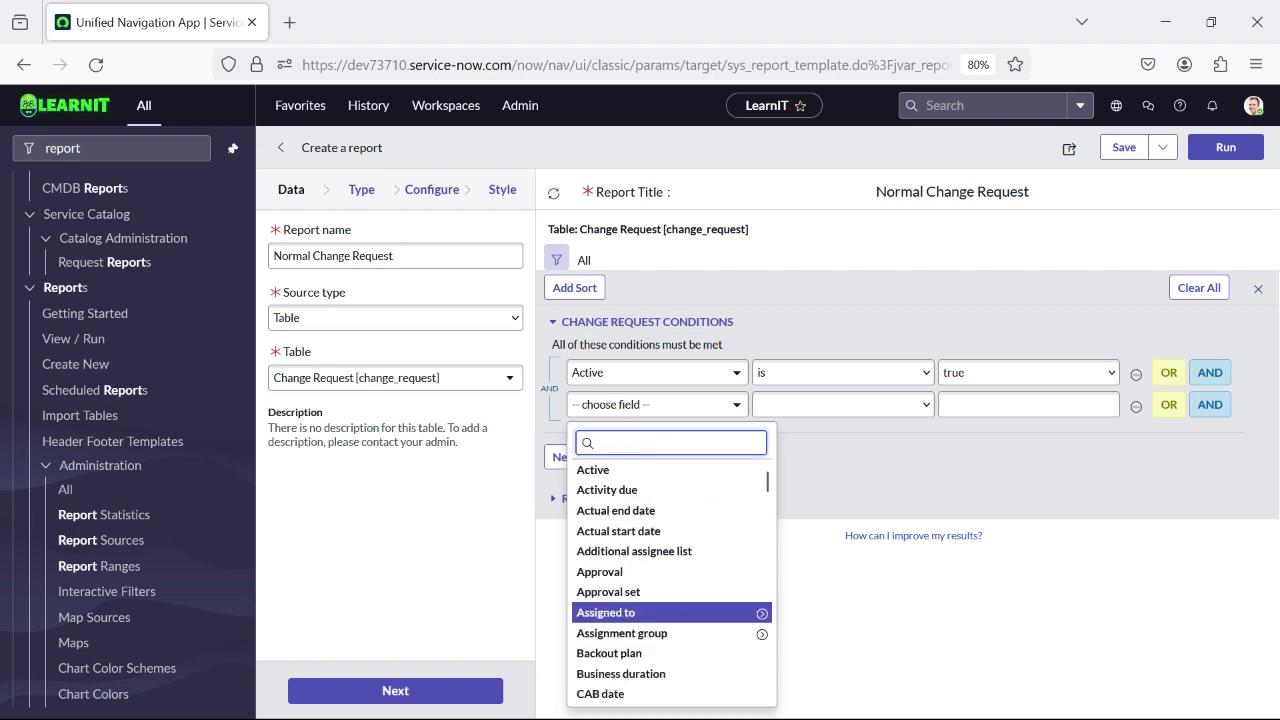
{"action": "key", "text": "Escape"}
- Run the report to check its columns and choose Type as the field of the second condition
{"action": "left_click", "coordinate": [1225, 147]}
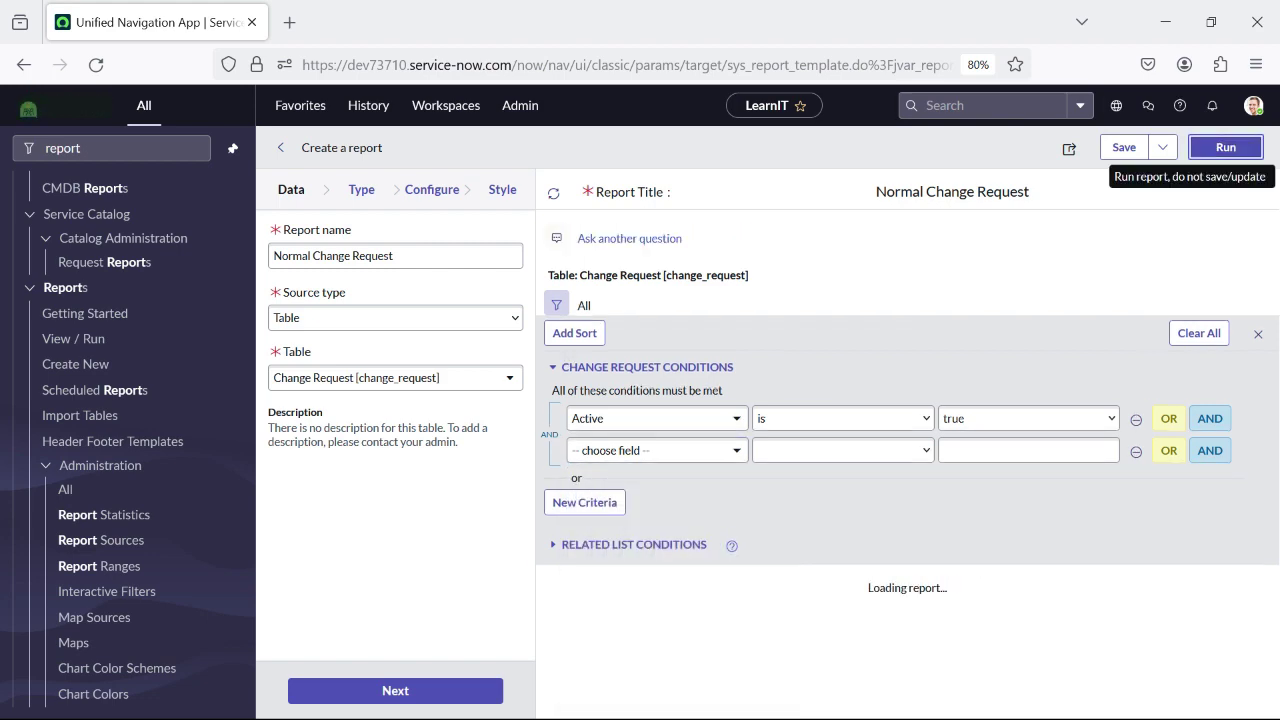
{"action": "scroll", "coordinate": [657, 477], "scroll_direction": "up", "scroll_amount": 4}
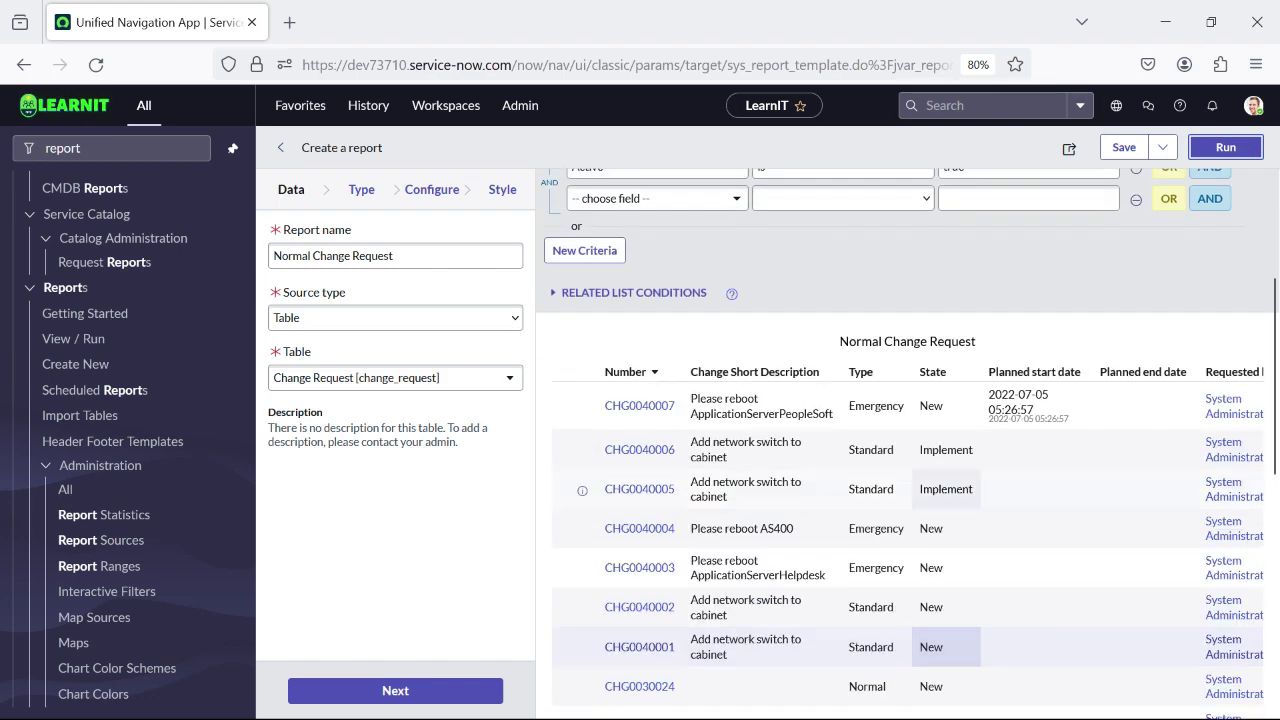
{"action": "left_click", "coordinate": [657, 450]}
{"action": "key", "text": "Return"}
{"action": "type", "text": "type"}
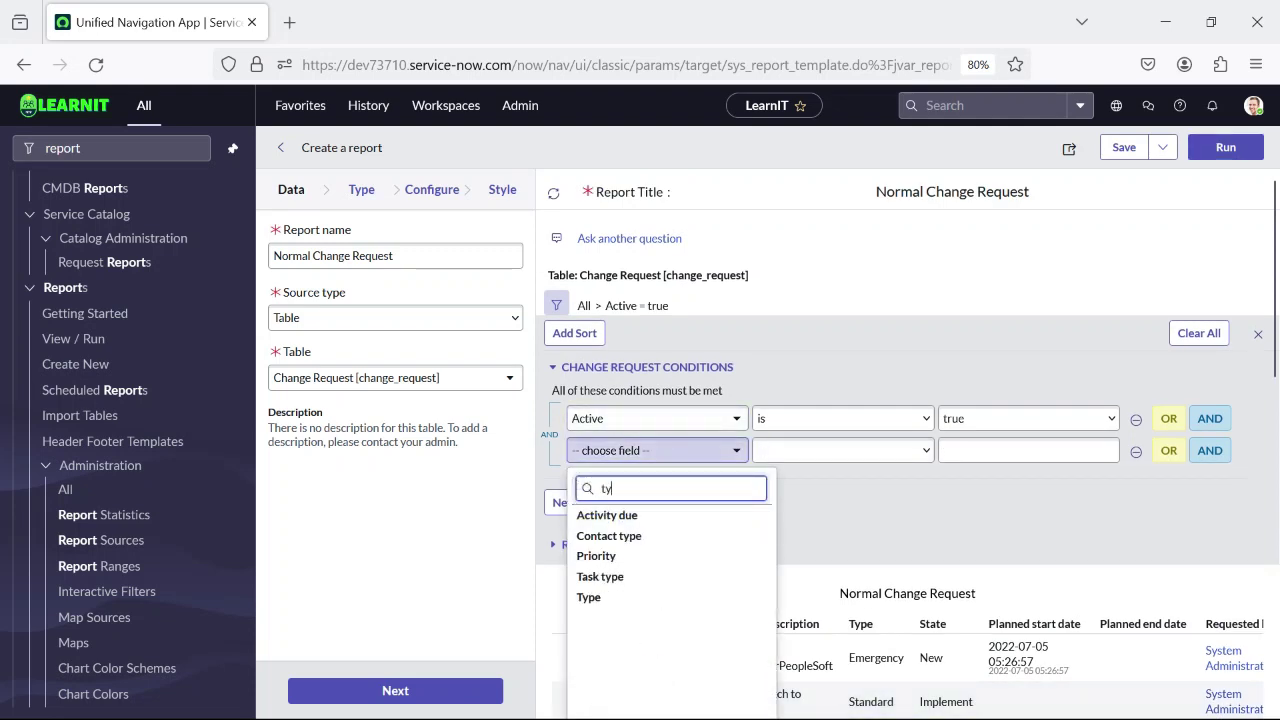
{"action": "key", "text": "Down"}
{"action": "key", "text": "Down"}
{"action": "key", "text": "Down"}
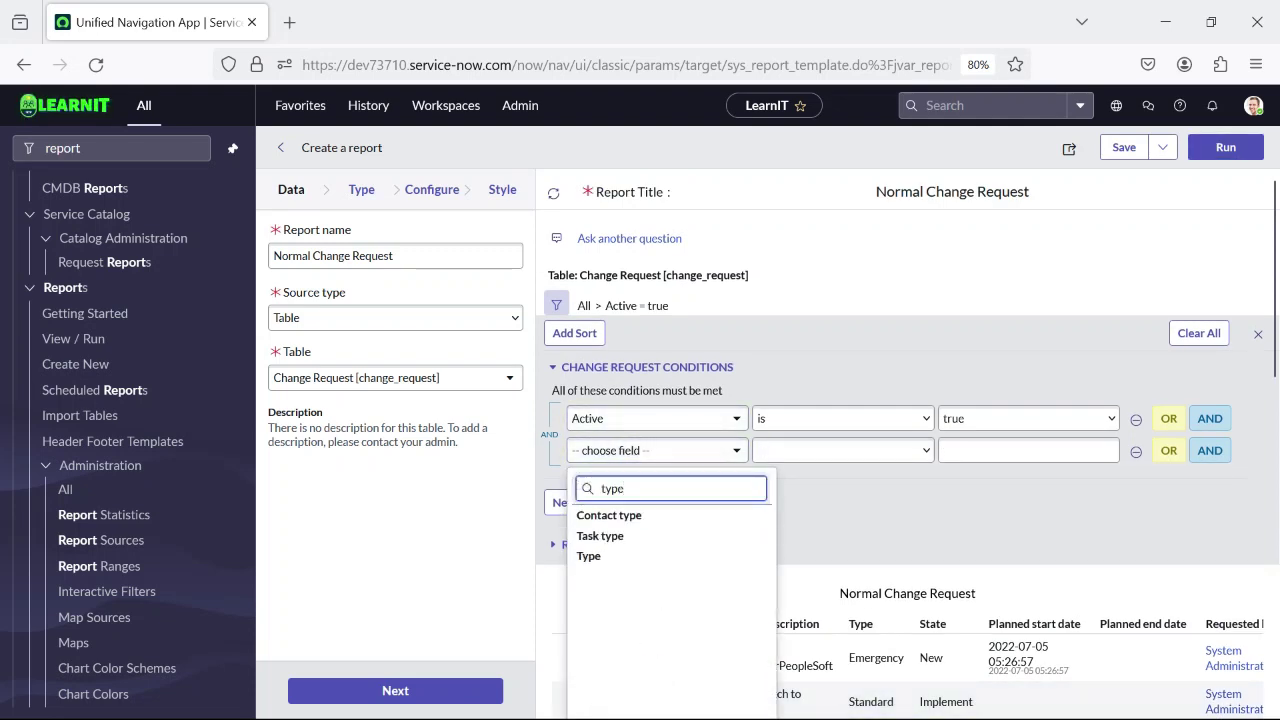
{"action": "key", "text": "Return"}
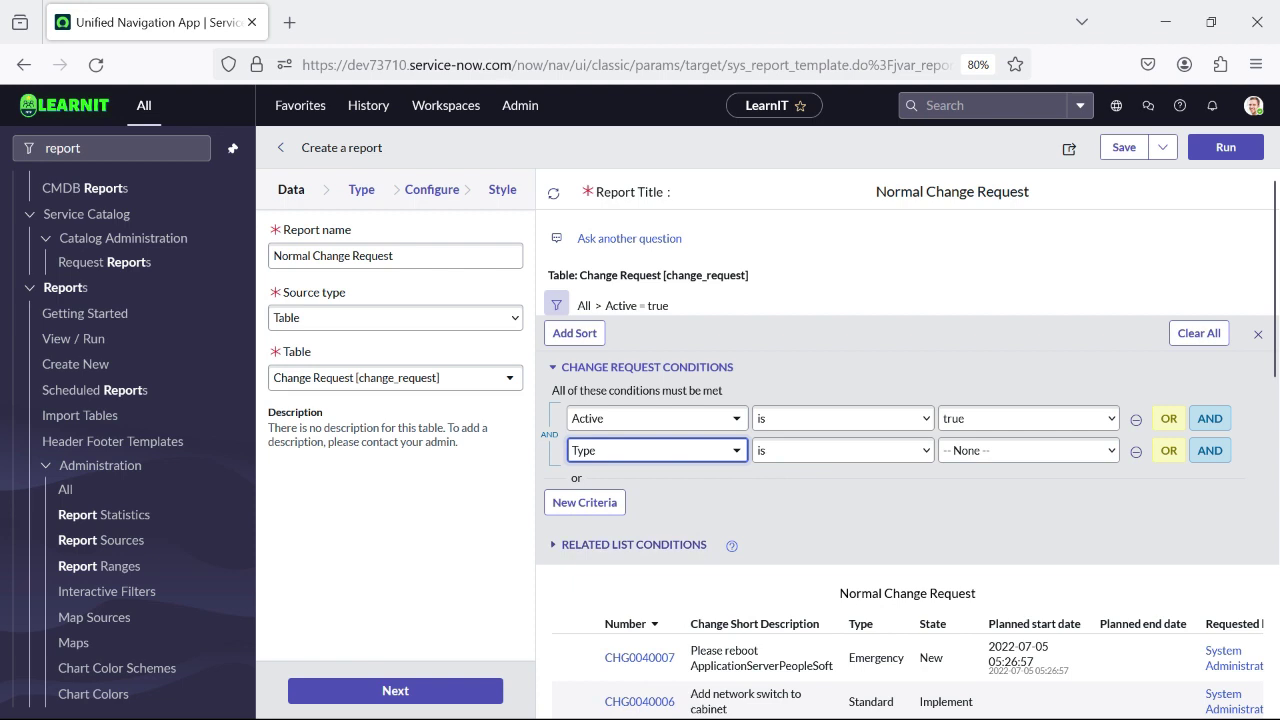
- Rename the report as Standard Change Request and set its Type condition to Standard
{"action": "left_click", "coordinate": [1028, 450]}
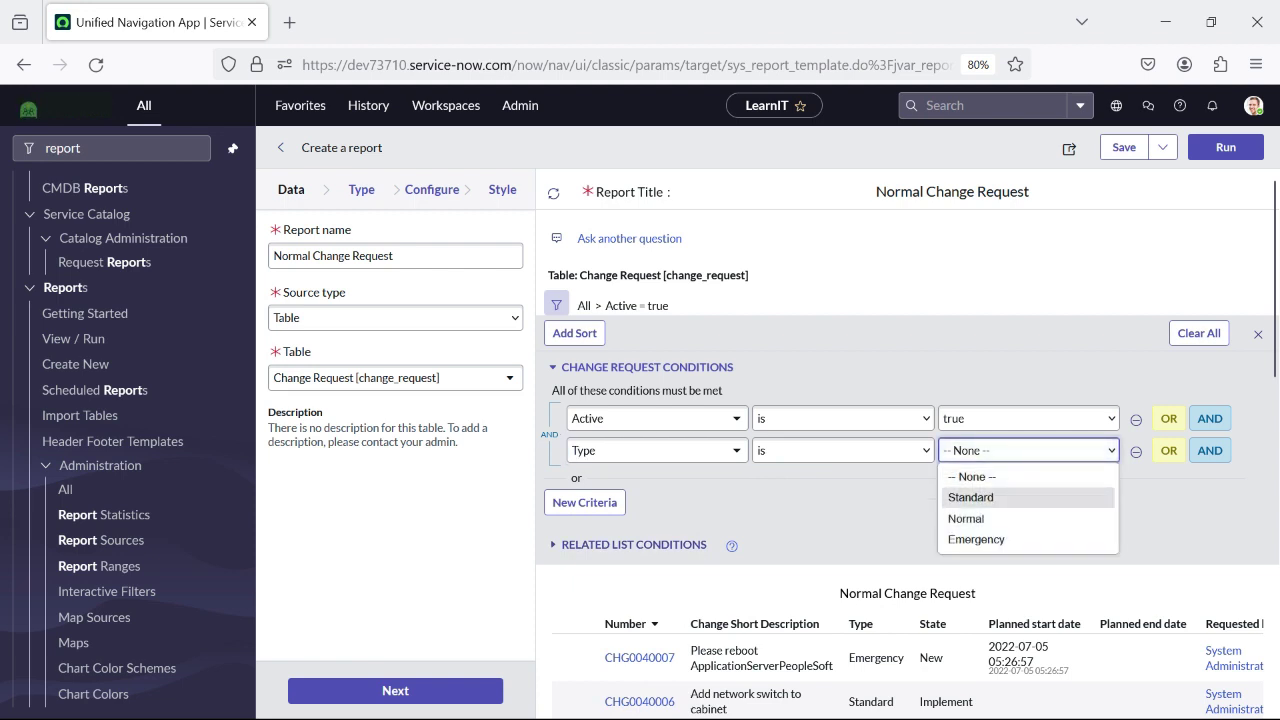
{"action": "key", "text": "Up"}
{"action": "double_click", "coordinate": [292, 256]}
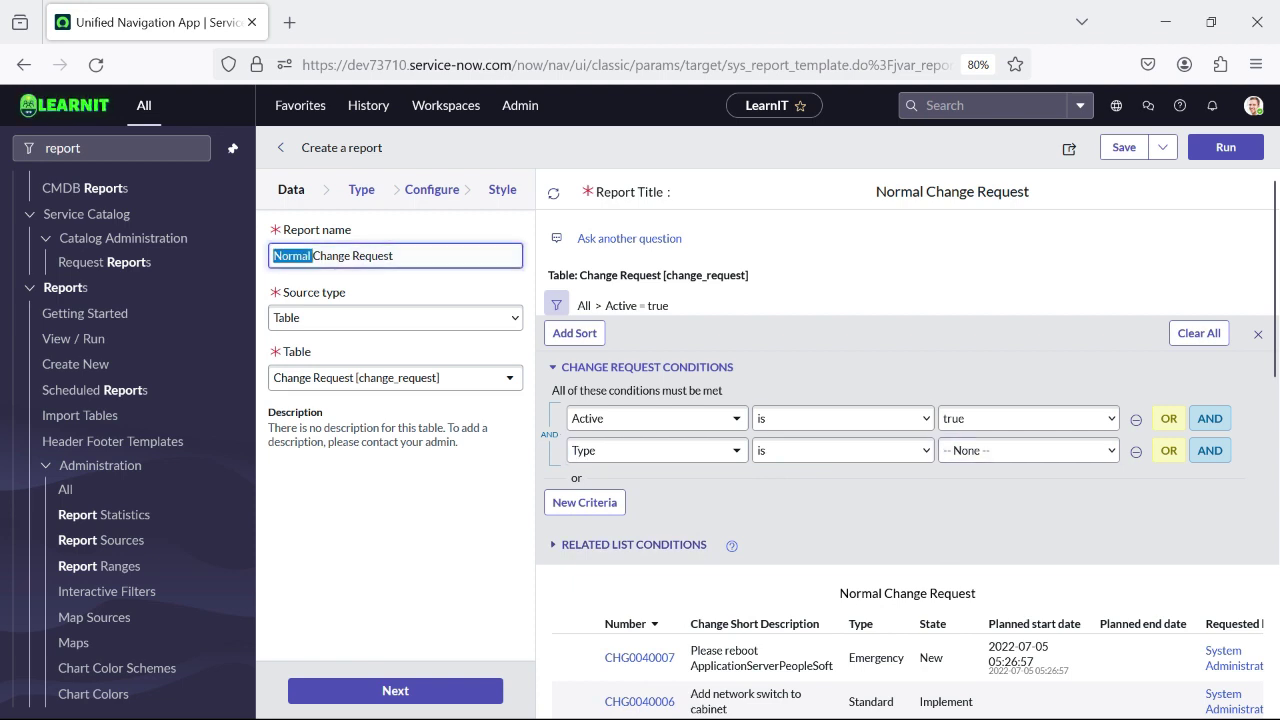
{"action": "type", "text": "Standard"}
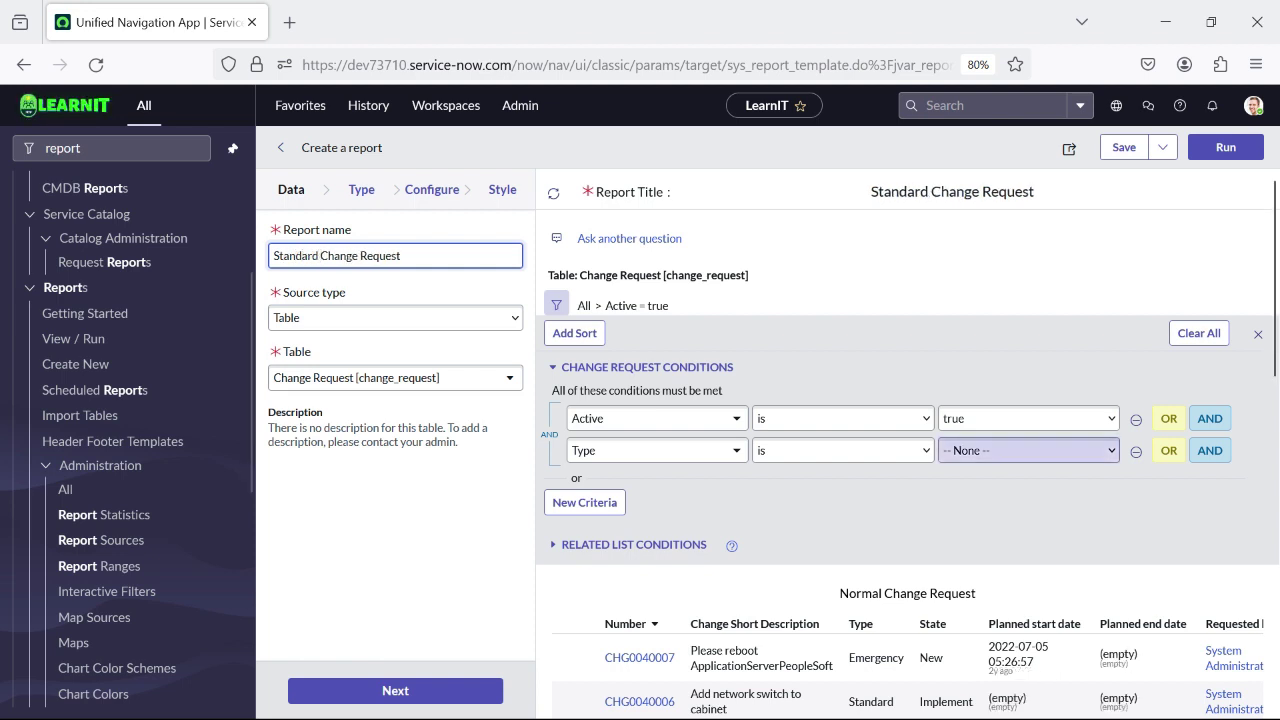
{"action": "left_click", "coordinate": [1028, 450]}
{"action": "key", "text": "Down"}
{"action": "key", "text": "Return"}
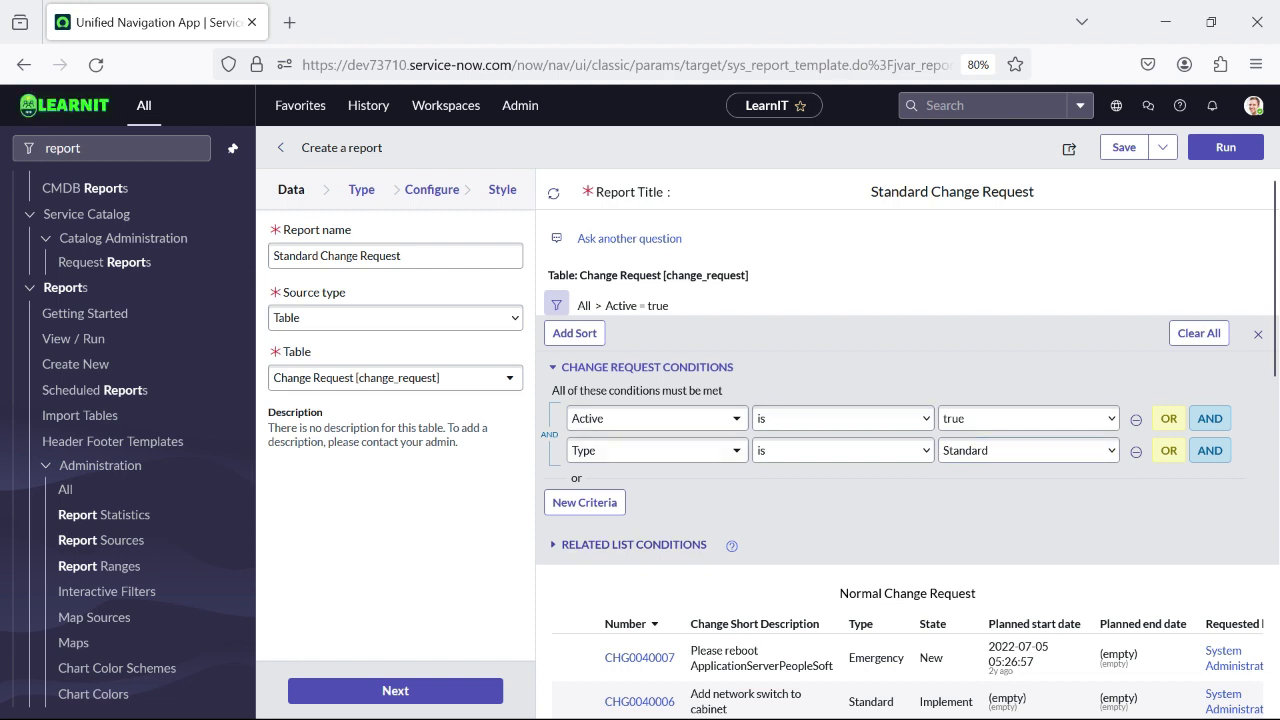
- Run the Standard Change Request report, check its listed records and save it, dismissing the notifications
{"action": "left_click", "coordinate": [1224, 147]}
{"action": "scroll", "coordinate": [907, 440], "scroll_direction": "down", "scroll_amount": 2}
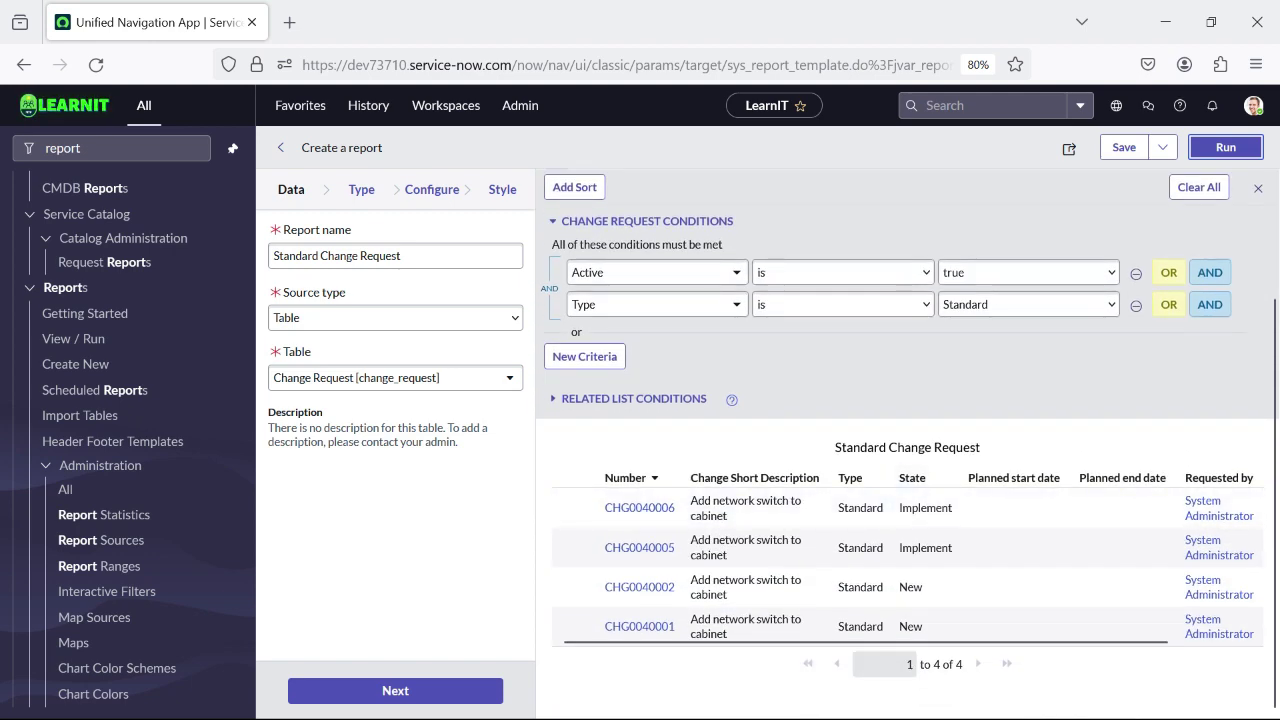
{"action": "scroll", "coordinate": [907, 440], "scroll_direction": "up", "scroll_amount": 2}
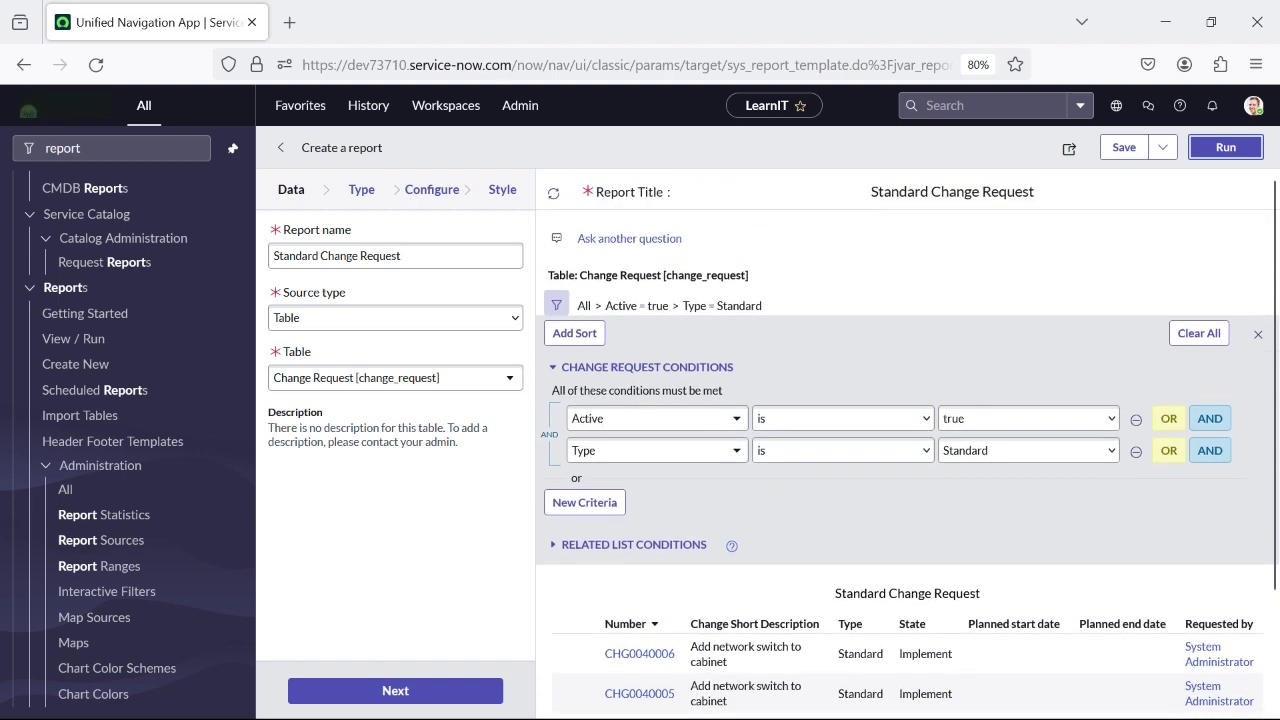
{"action": "left_click", "coordinate": [1124, 147]}
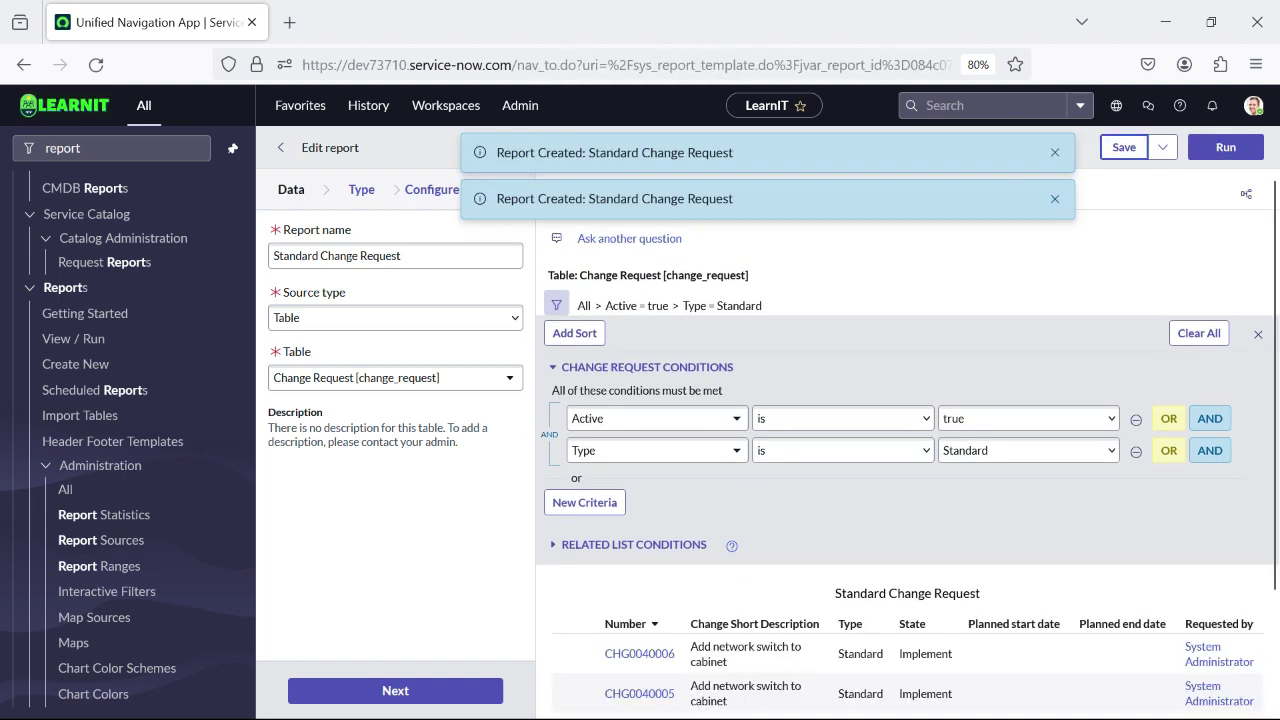
{"action": "left_click", "coordinate": [1054, 198]}
{"action": "left_click", "coordinate": [1054, 152]}
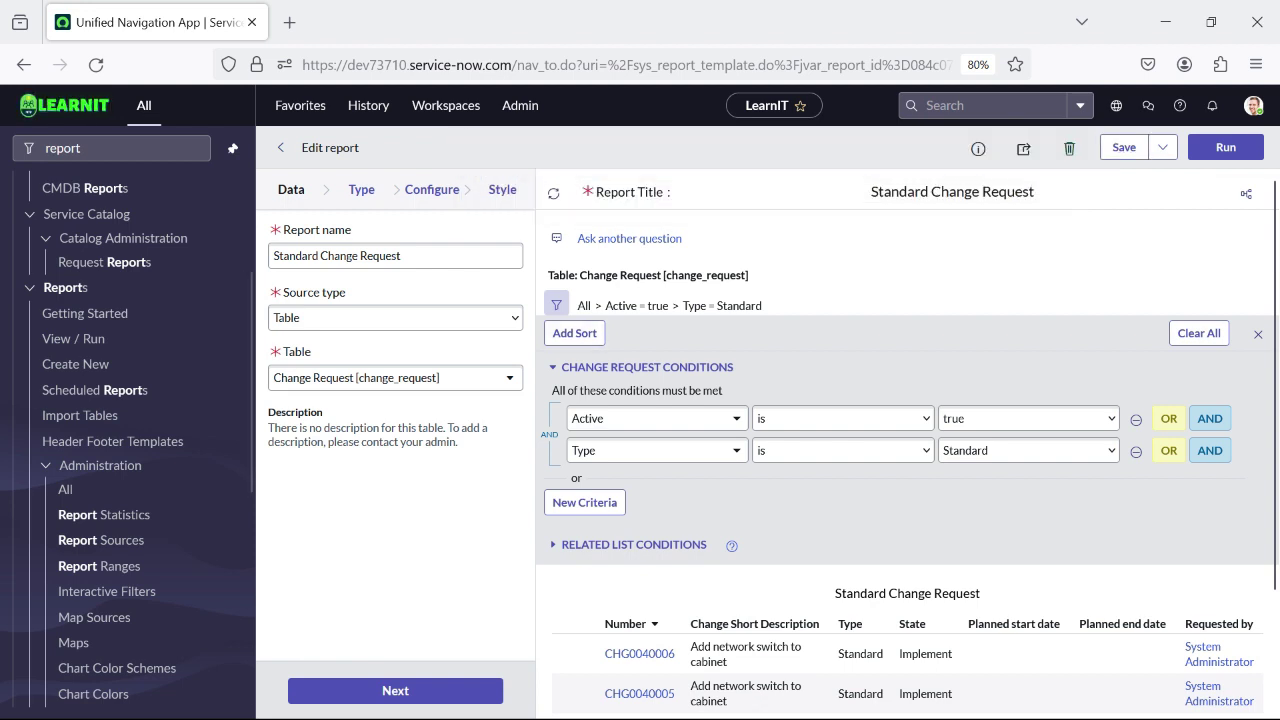
- Change the report name to Normal Change Request and set its Type condition to Normal
{"action": "left_click", "coordinate": [1028, 450]}
{"action": "left_click", "coordinate": [970, 497]}
{"action": "left_click", "coordinate": [319, 255]}
{"action": "left_click_drag", "start_coordinate": [319, 255], "coordinate": [284, 256]}
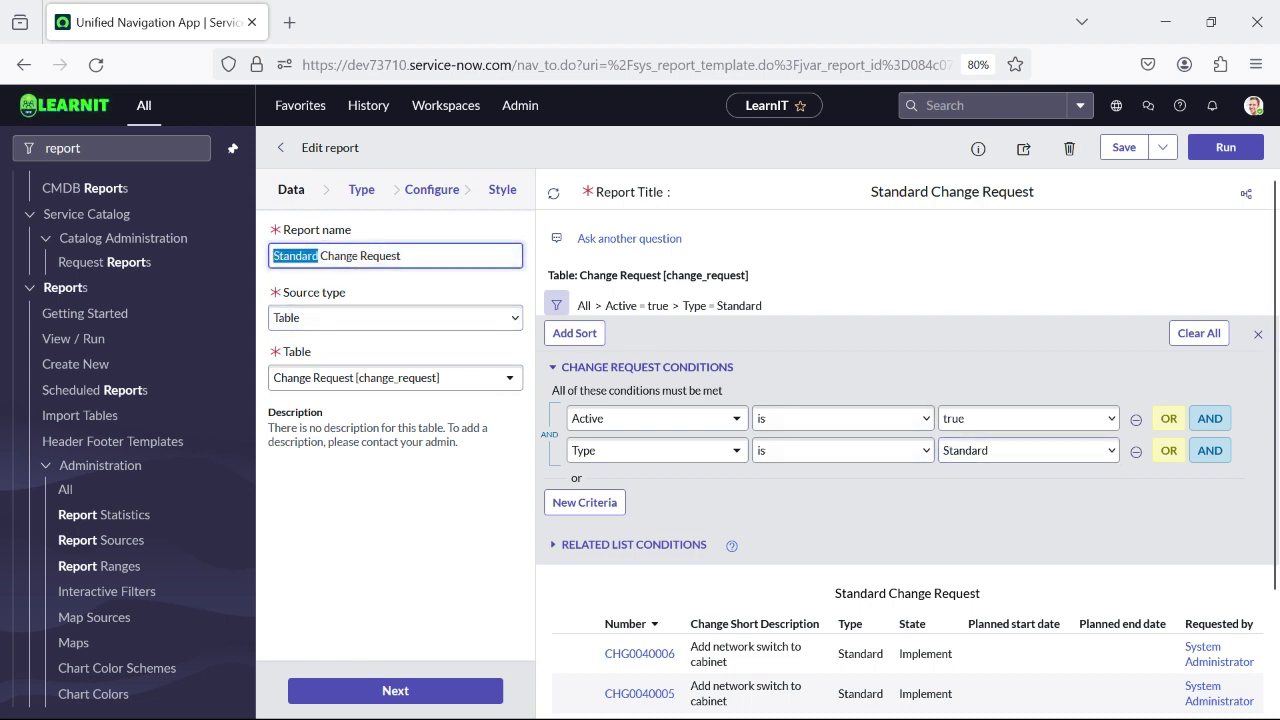
{"action": "type", "text": "Normal"}
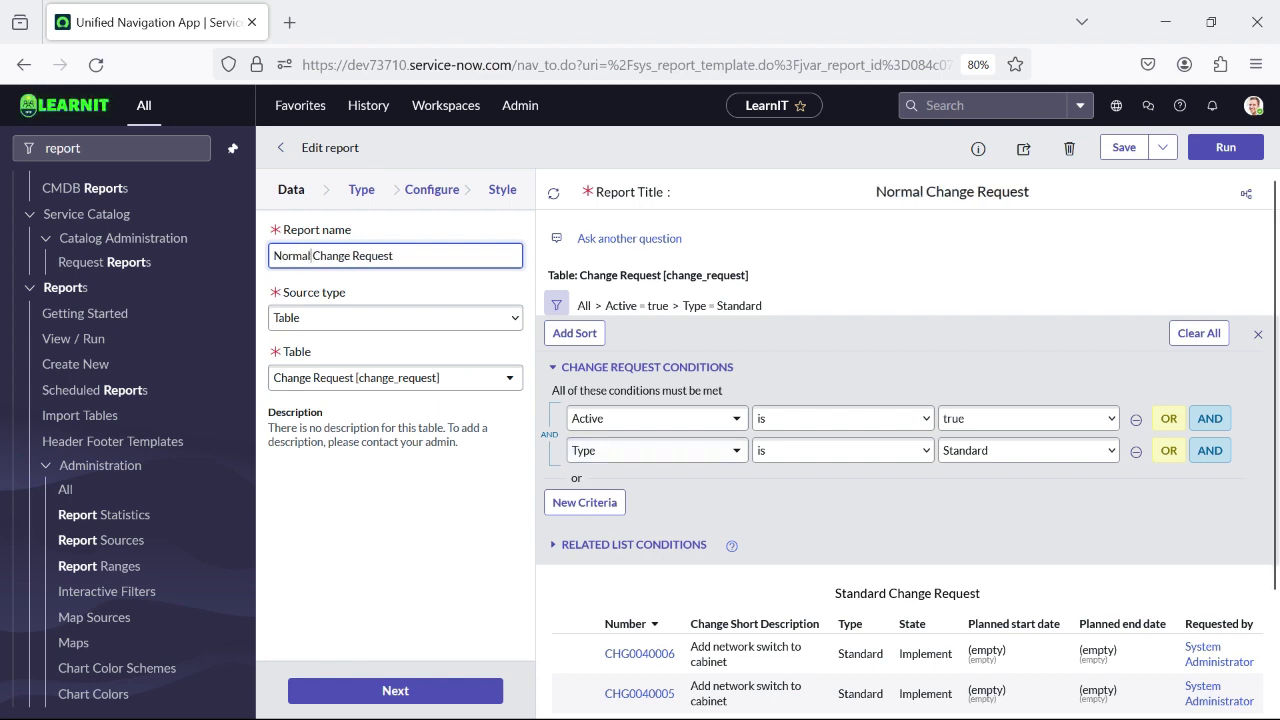
{"action": "left_click", "coordinate": [1027, 450]}
{"action": "key", "text": "Down"}
{"action": "key", "text": "Return"}
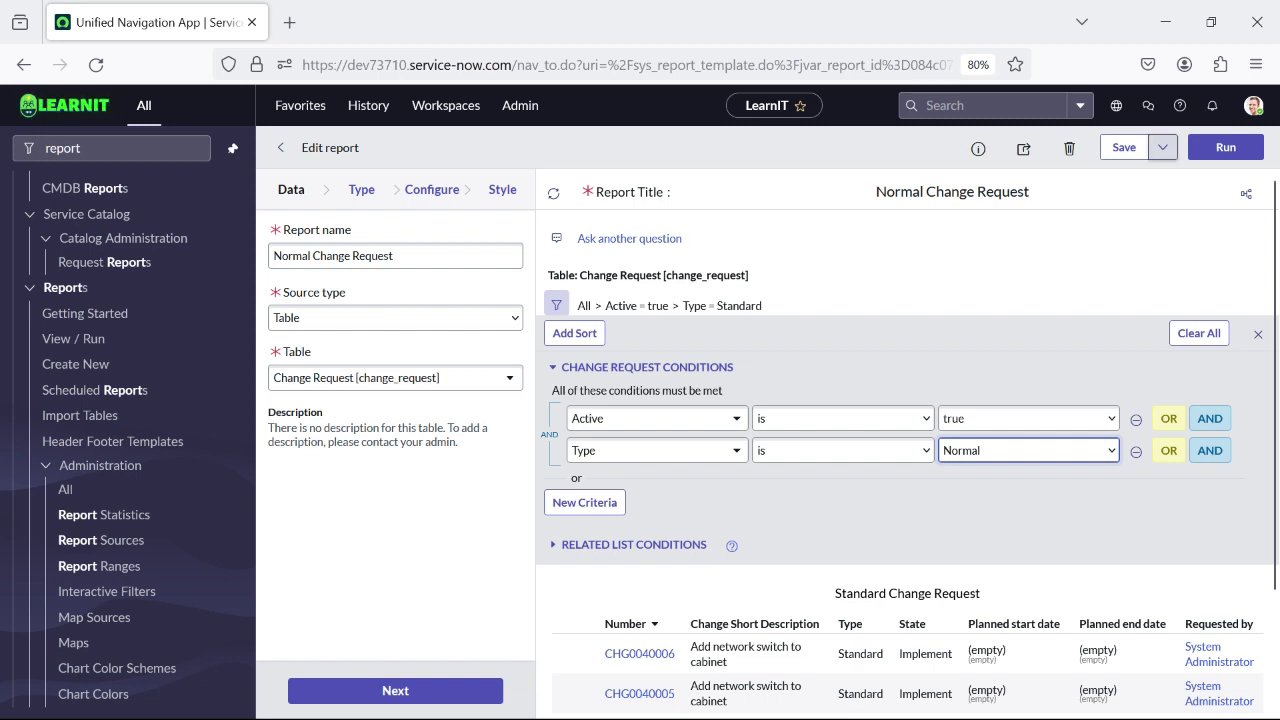
- Save the Normal Change Request report as a new copy with Insert and Stay, and dismiss the notification
{"action": "left_click", "coordinate": [1162, 147]}
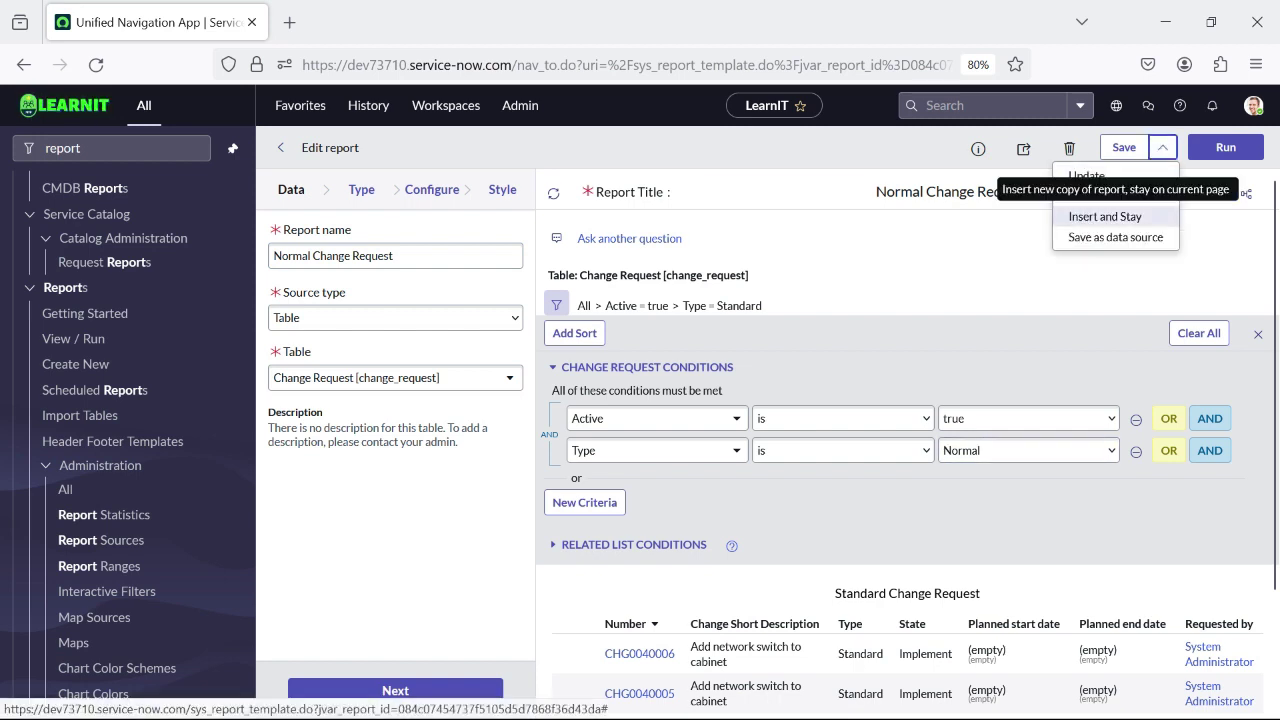
{"action": "left_click", "coordinate": [1105, 216]}
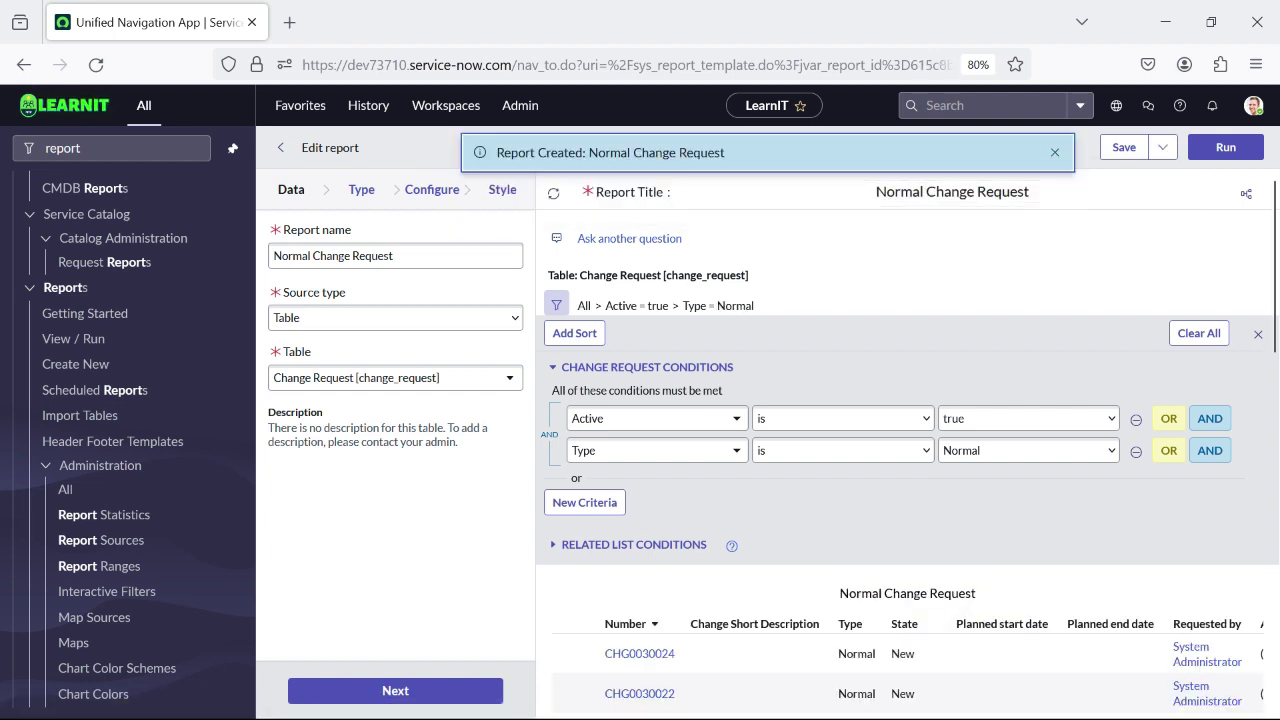
{"action": "left_click", "coordinate": [1054, 152]}
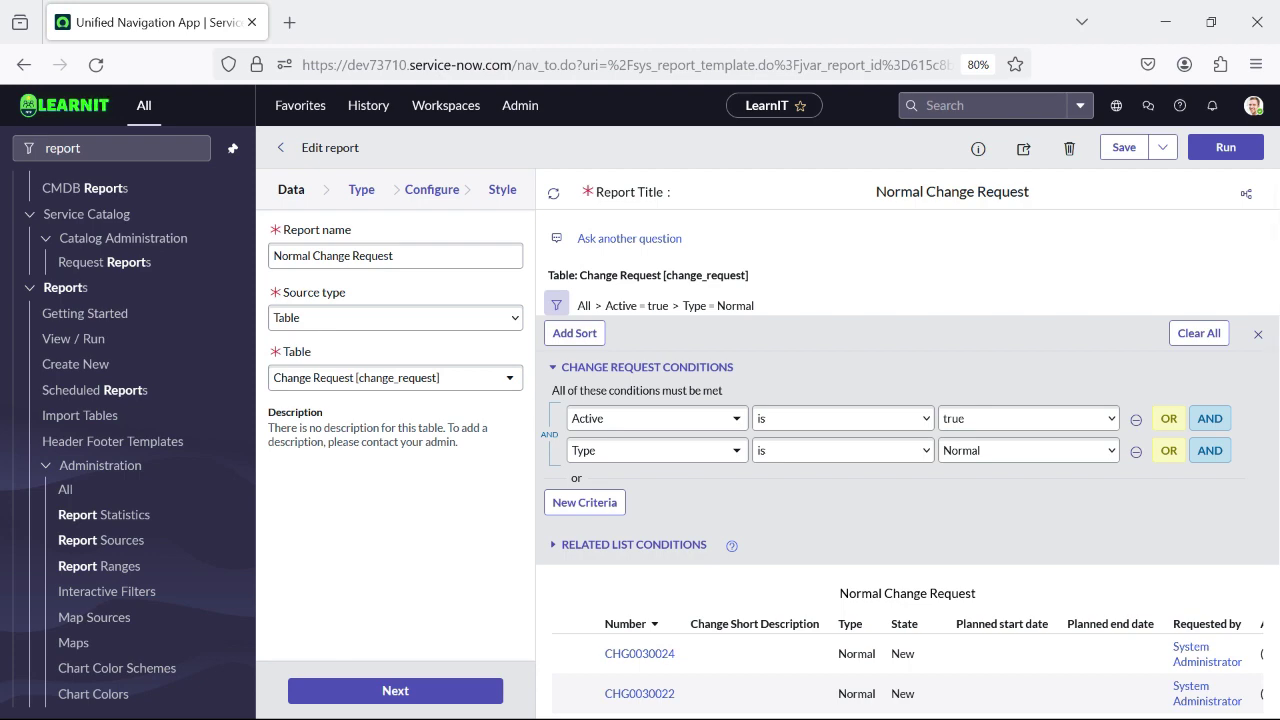
- Rename the report as Emergency Change Request and set its Type condition to Emergency
{"action": "scroll", "coordinate": [915, 610], "scroll_direction": "down", "scroll_amount": 10}
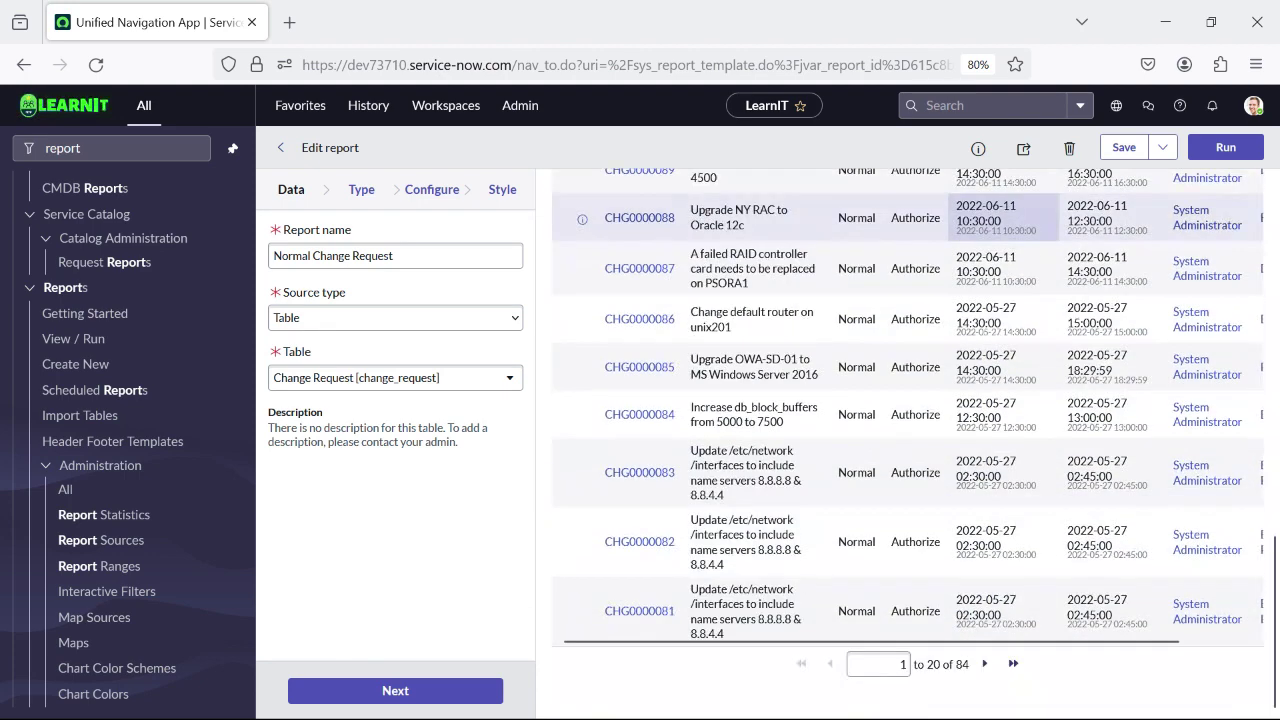
{"action": "scroll", "coordinate": [915, 610], "scroll_direction": "up", "scroll_amount": 10}
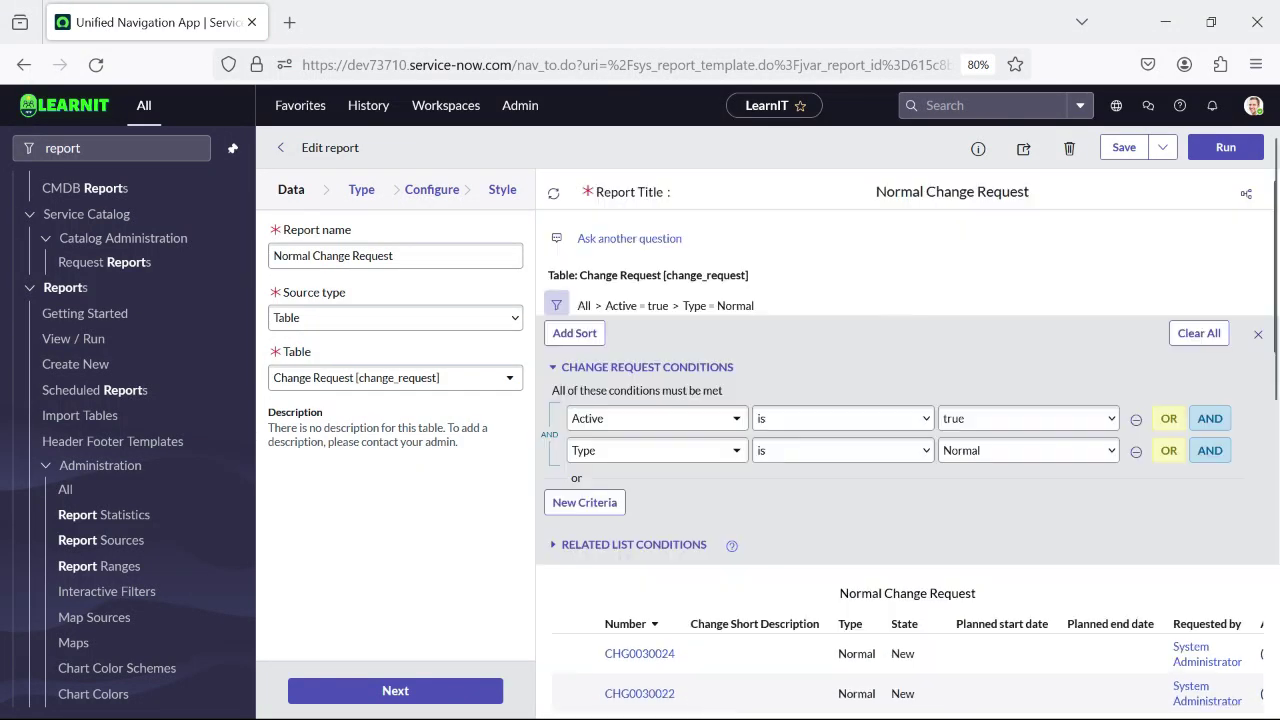
{"action": "double_click", "coordinate": [295, 255]}
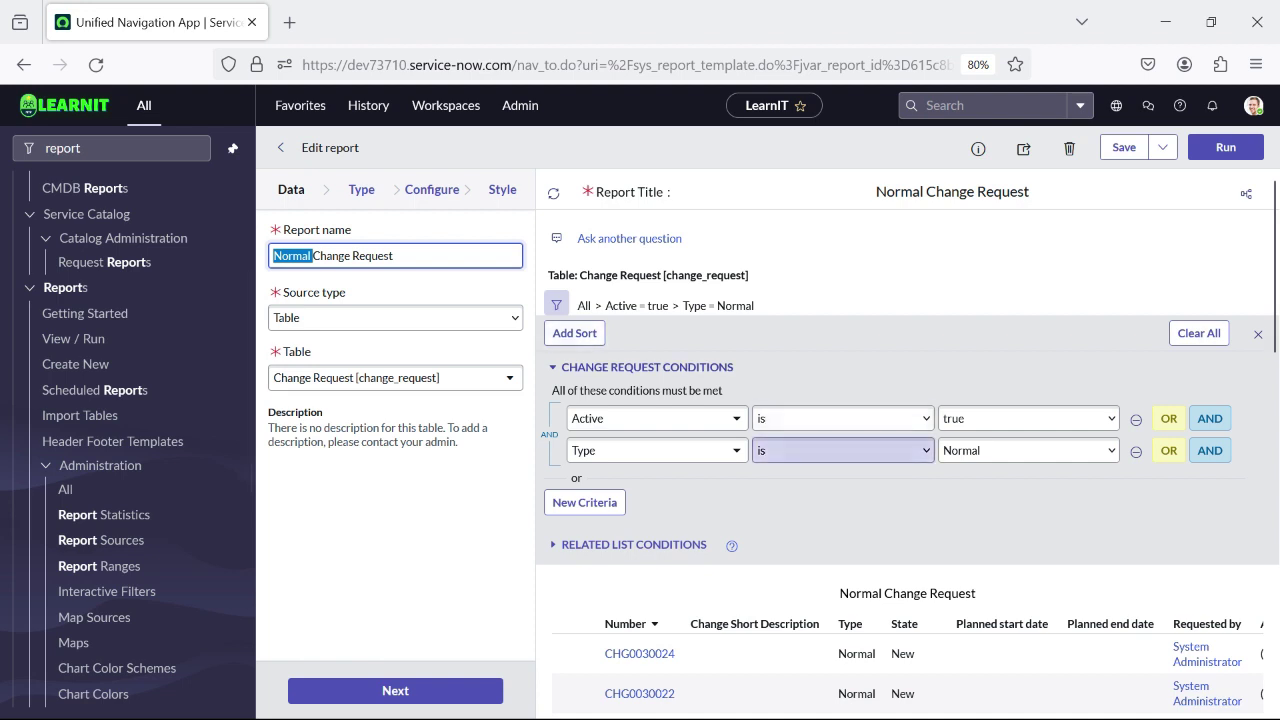
{"action": "left_click", "coordinate": [1028, 450]}
{"action": "left_click", "coordinate": [966, 518]}
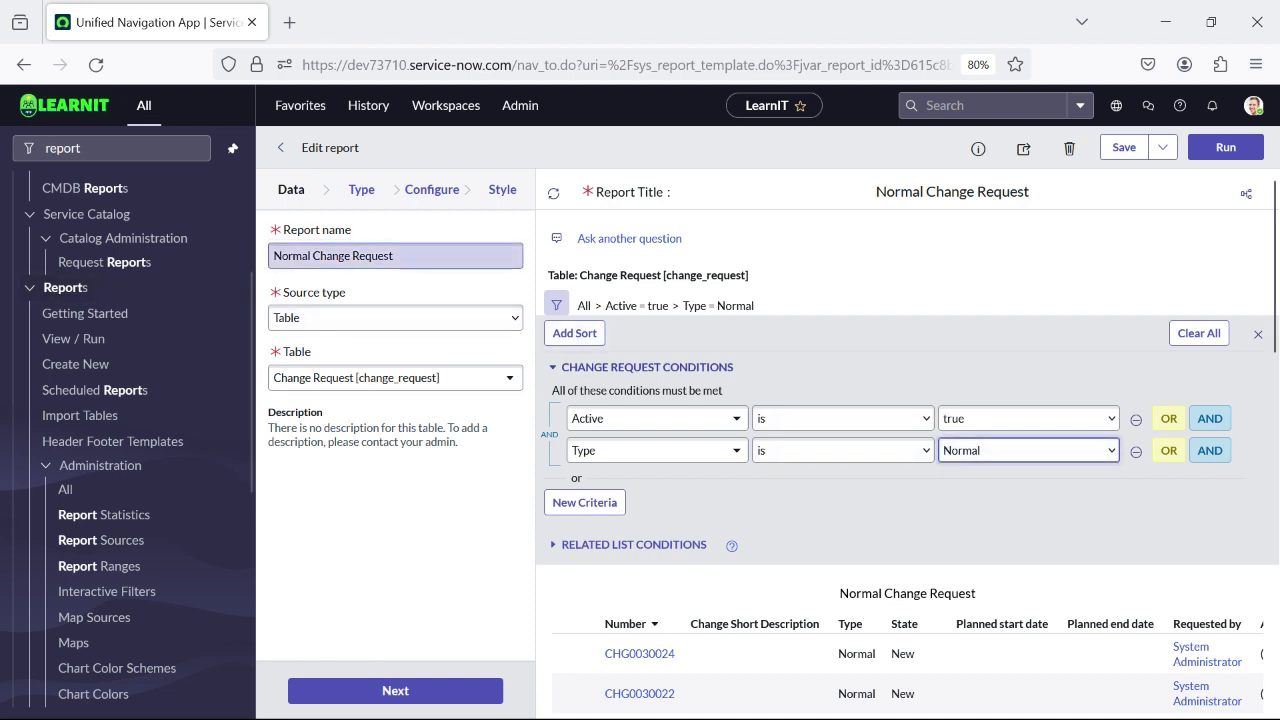
{"action": "double_click", "coordinate": [292, 256]}
{"action": "type", "text": "Emergency"}
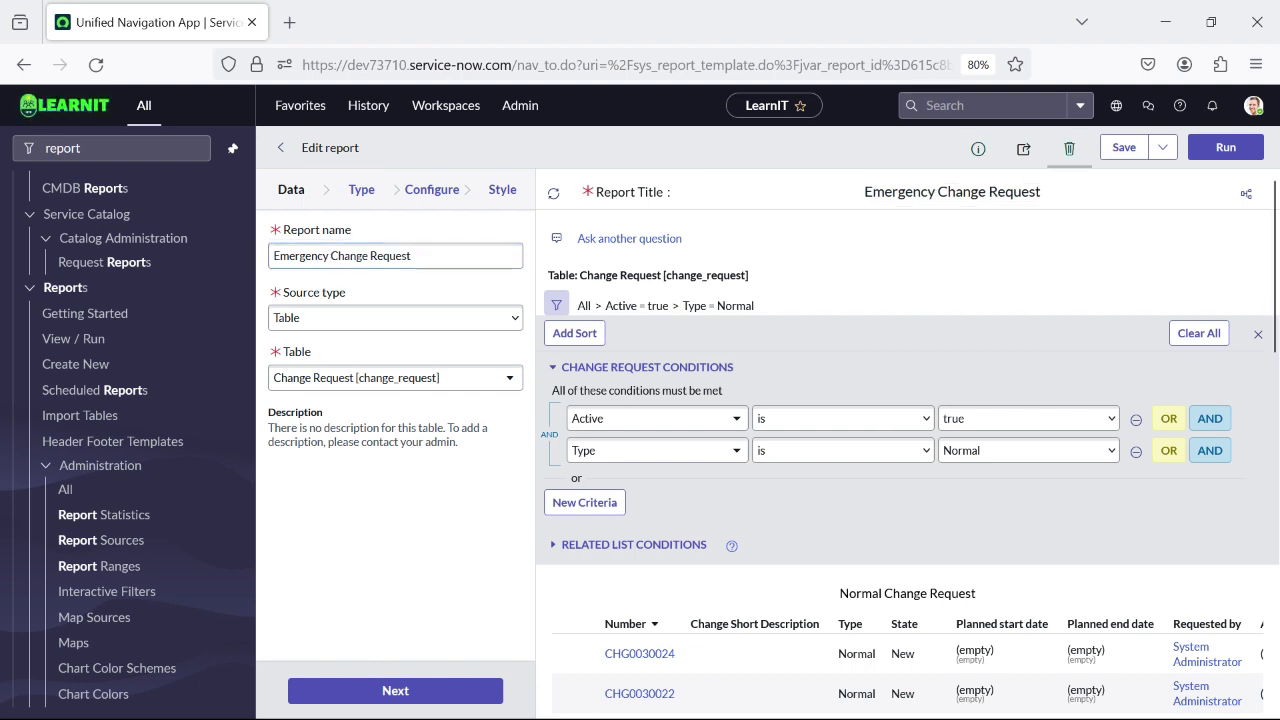
{"action": "left_click", "coordinate": [1027, 450]}
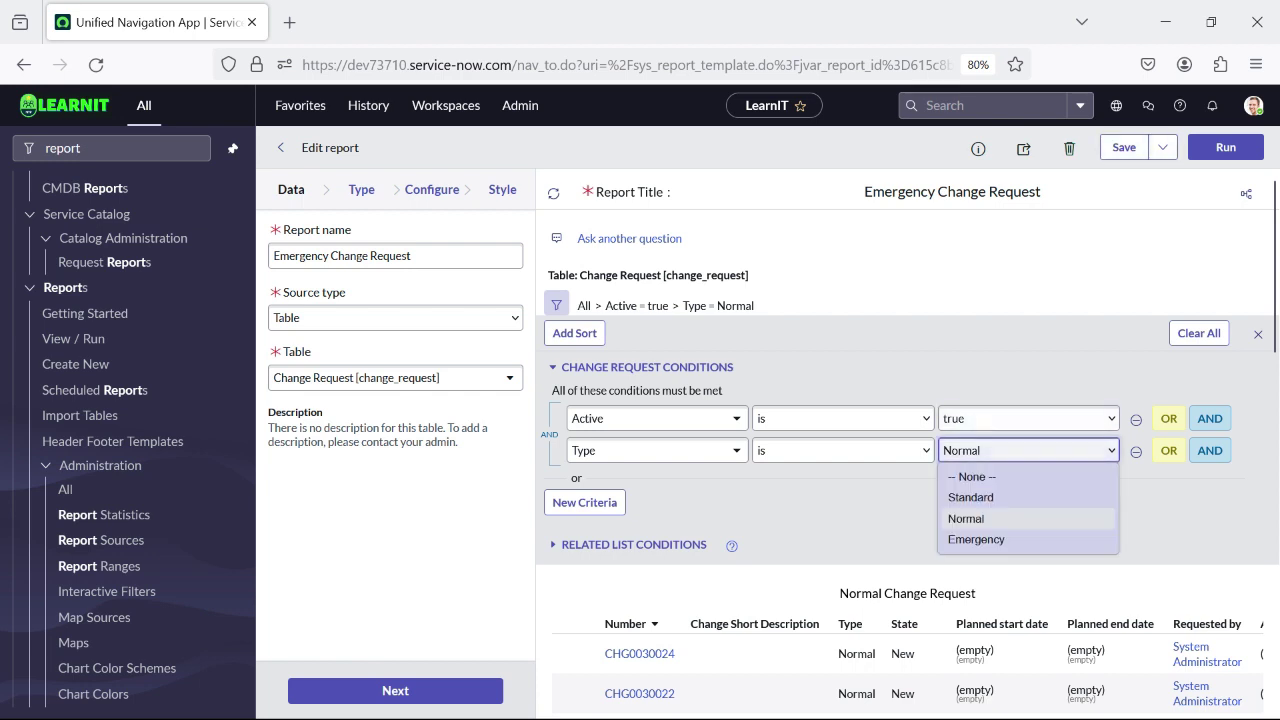
{"action": "left_click", "coordinate": [976, 539]}
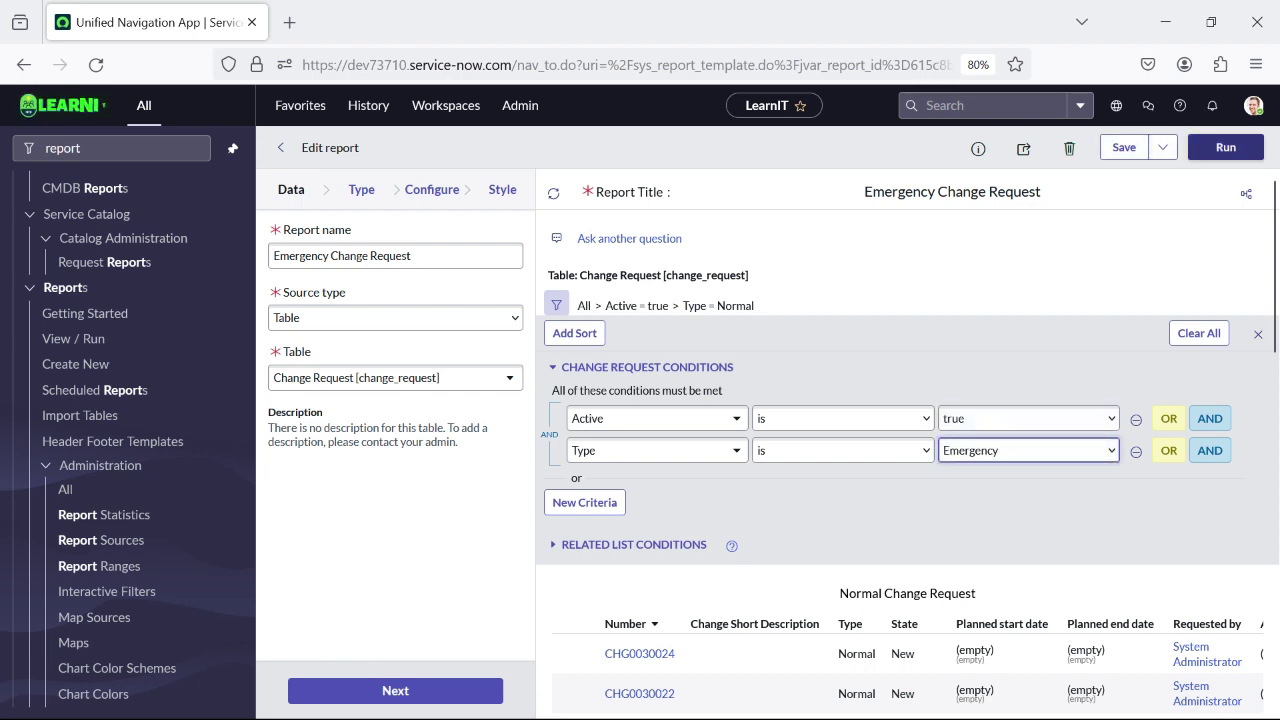
- Run the Emergency Change Request report, then save it as a new copy with Insert and Stay and review its records
{"action": "left_click", "coordinate": [1225, 147]}
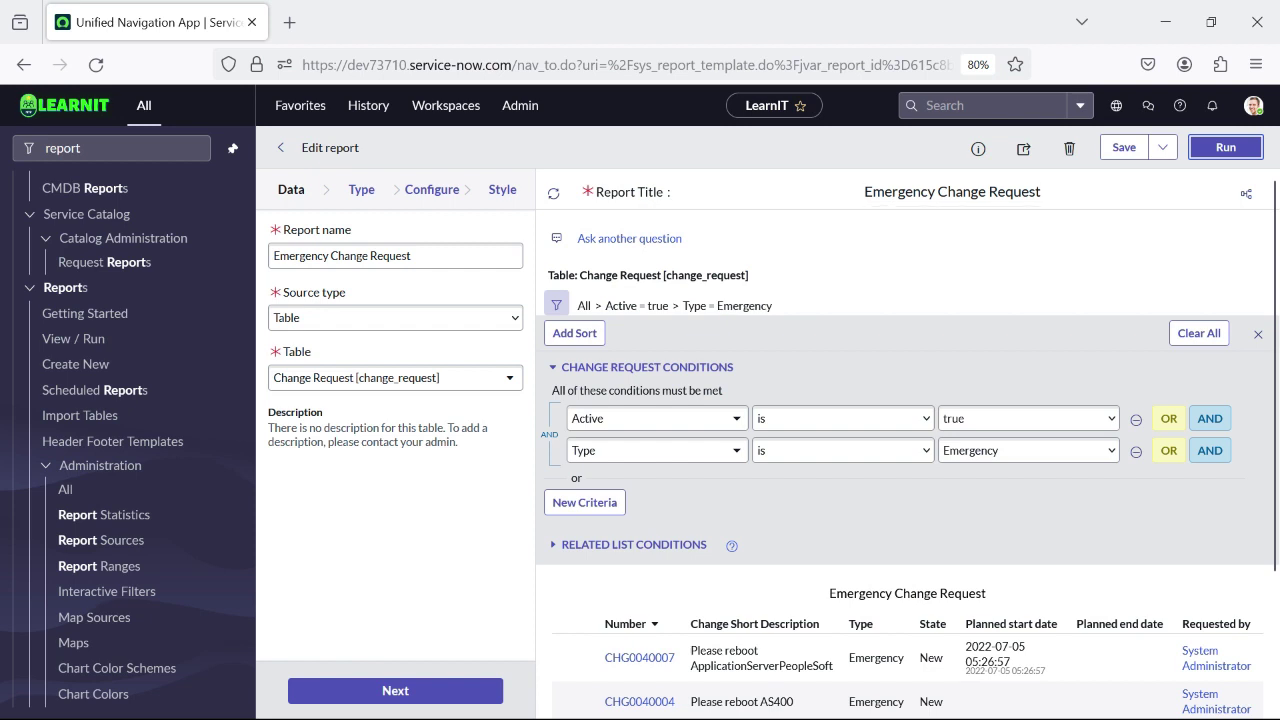
{"action": "left_click", "coordinate": [1162, 147]}
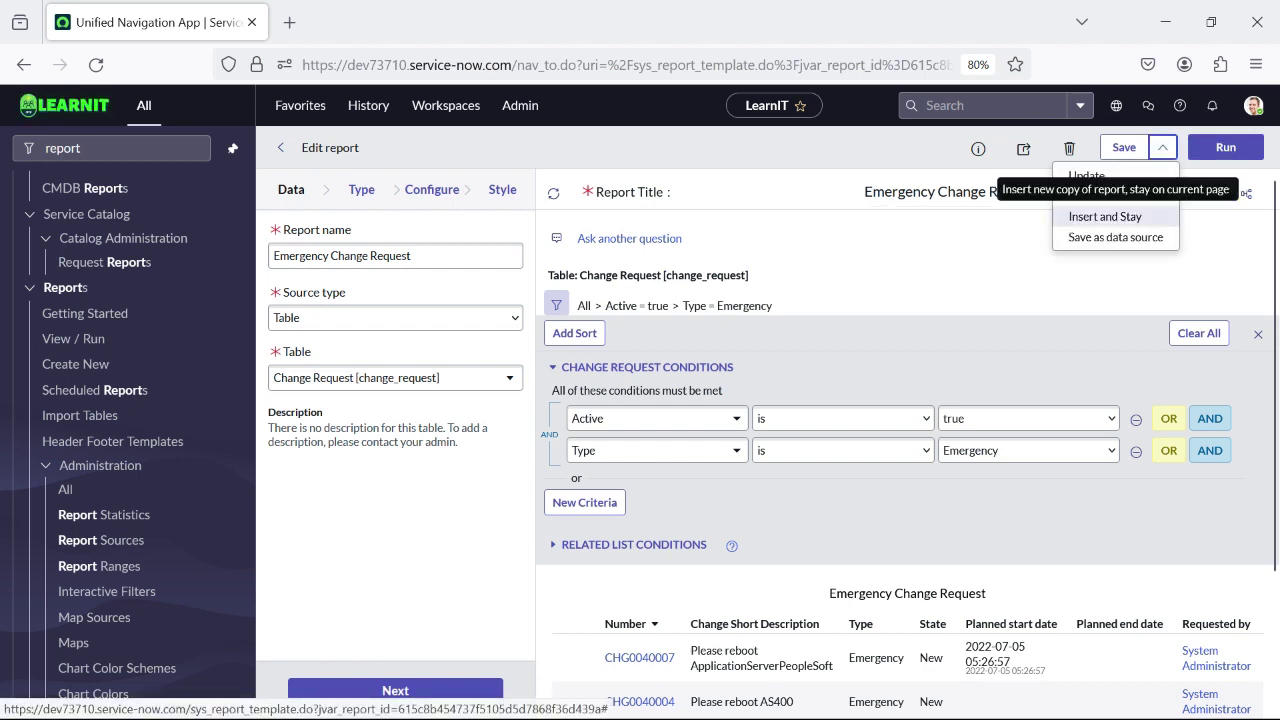
{"action": "left_click", "coordinate": [1105, 216]}
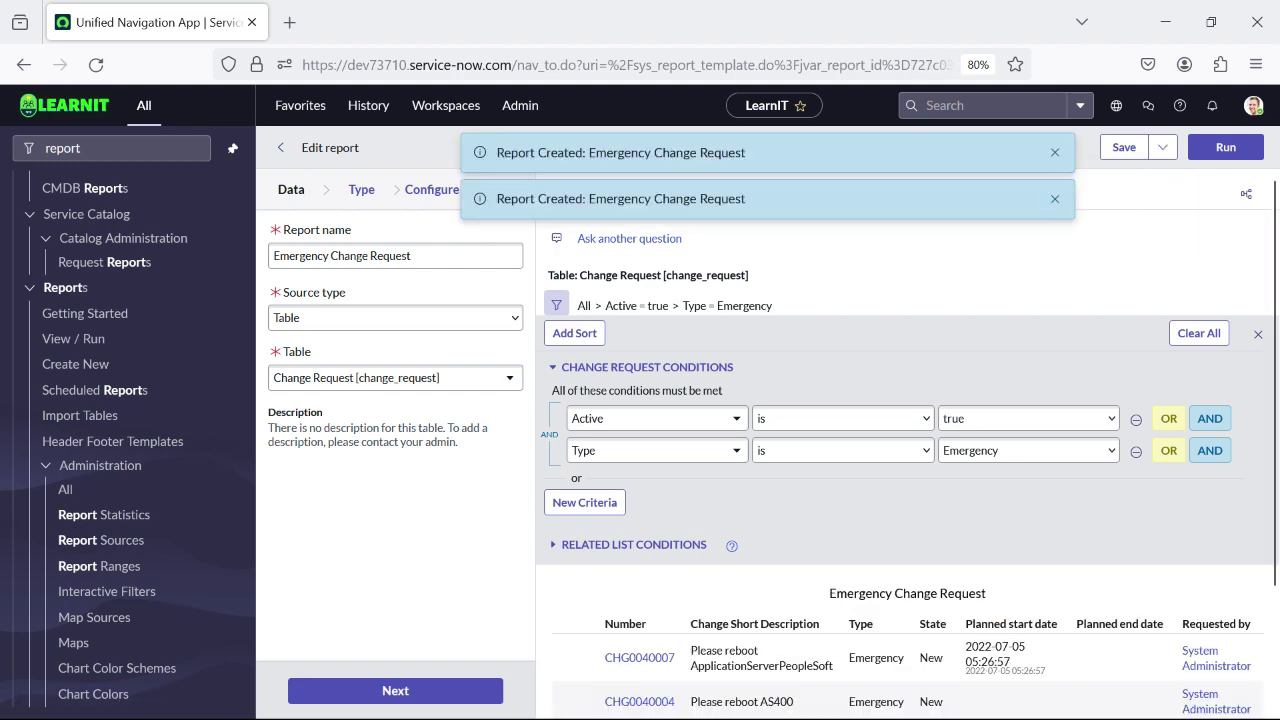
{"action": "left_click", "coordinate": [1054, 152]}
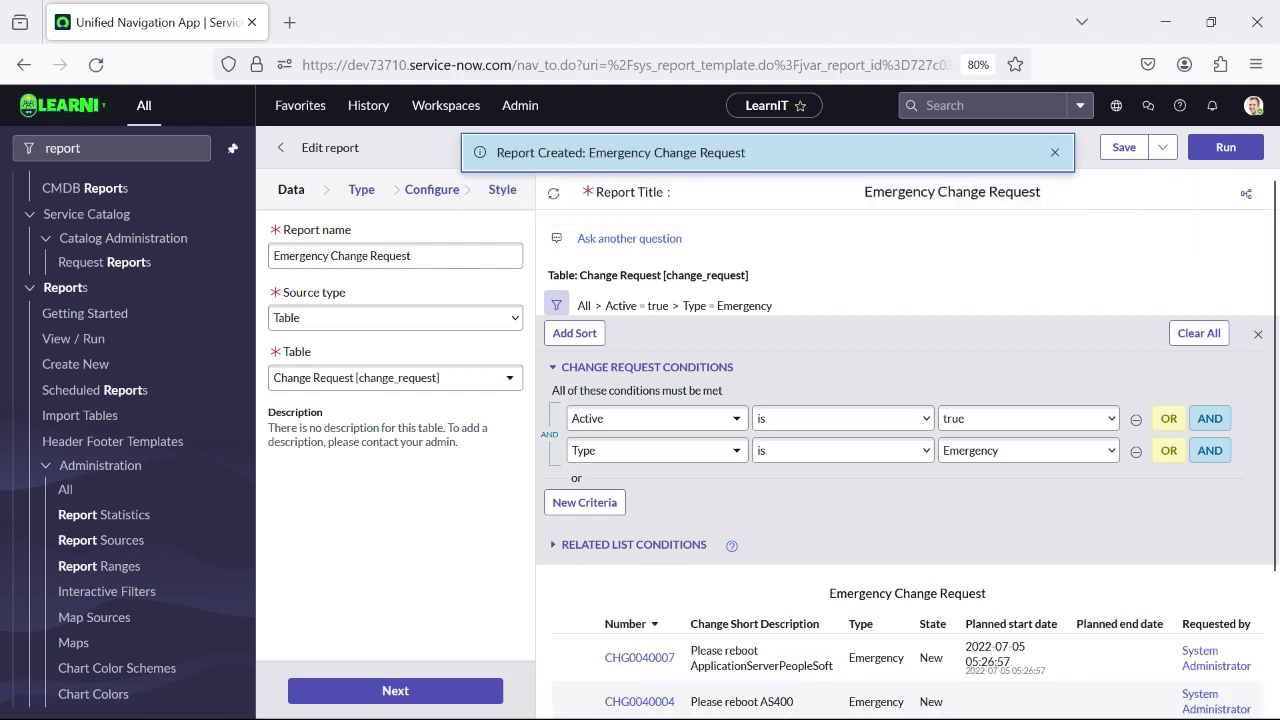
{"action": "left_click", "coordinate": [1054, 152]}
{"action": "scroll", "coordinate": [1012, 479], "scroll_direction": "down", "scroll_amount": 2}
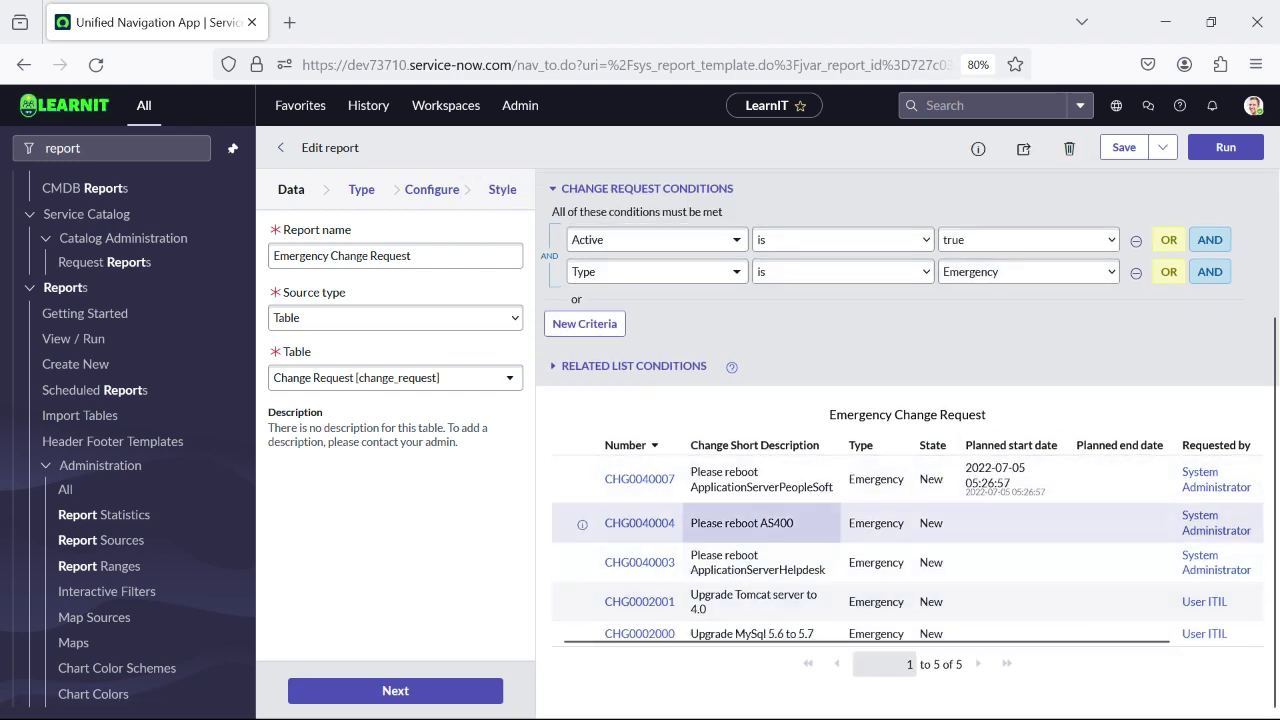
{"action": "scroll", "coordinate": [900, 525], "scroll_direction": "up", "scroll_amount": 3}
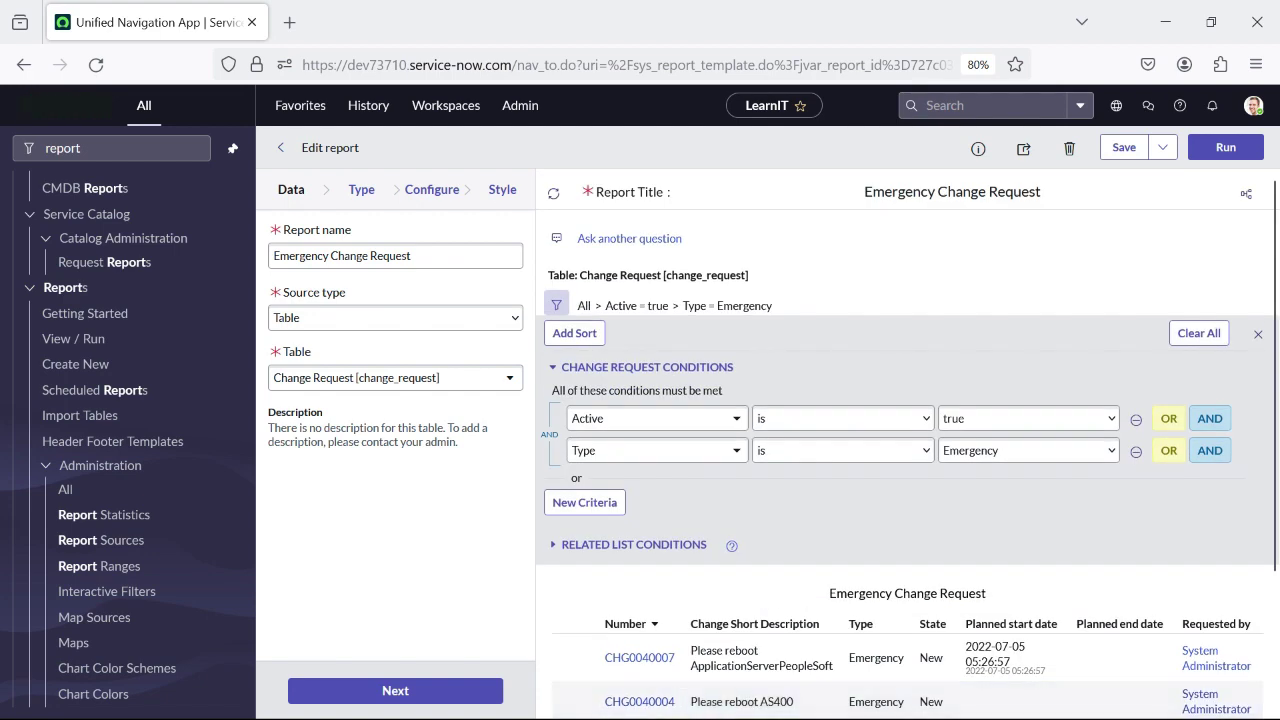
{"action": "scroll", "coordinate": [907, 450], "scroll_direction": "down", "scroll_amount": 3}
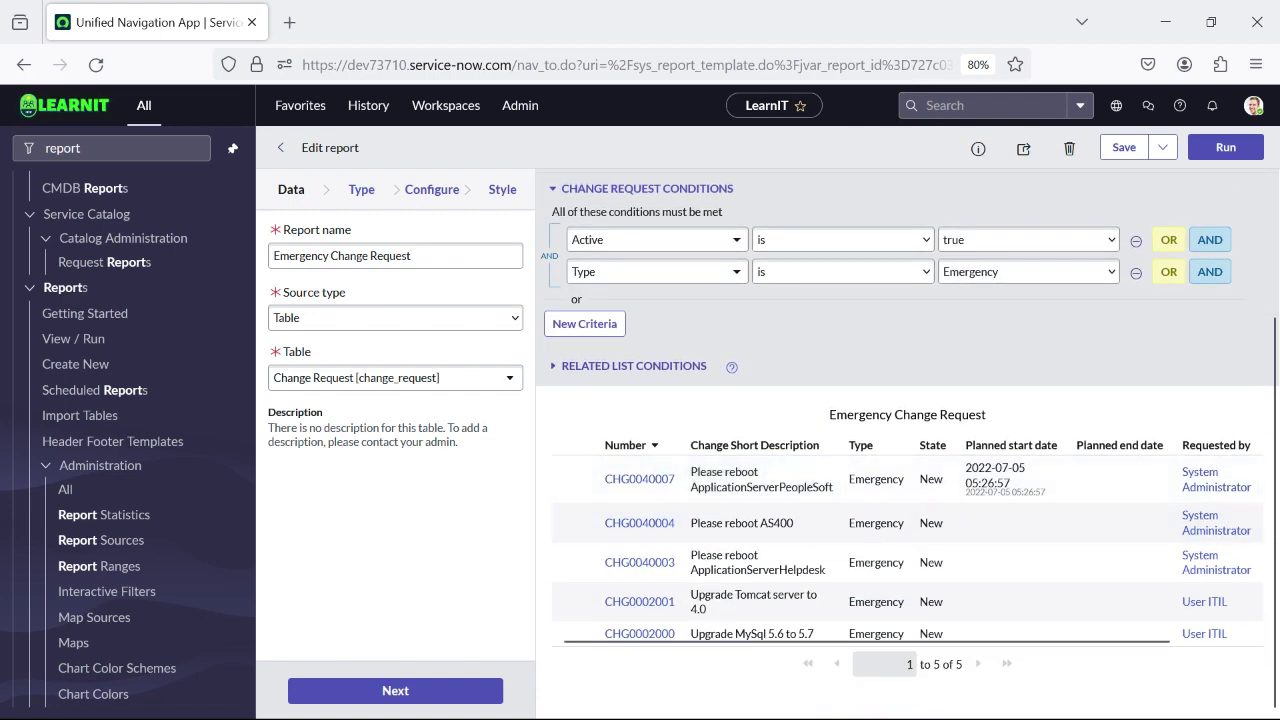
- Open the list of all reports, search it for "p1 incident" and mark P1 Incident Report as a favorite
{"action": "left_click", "coordinate": [73, 338]}
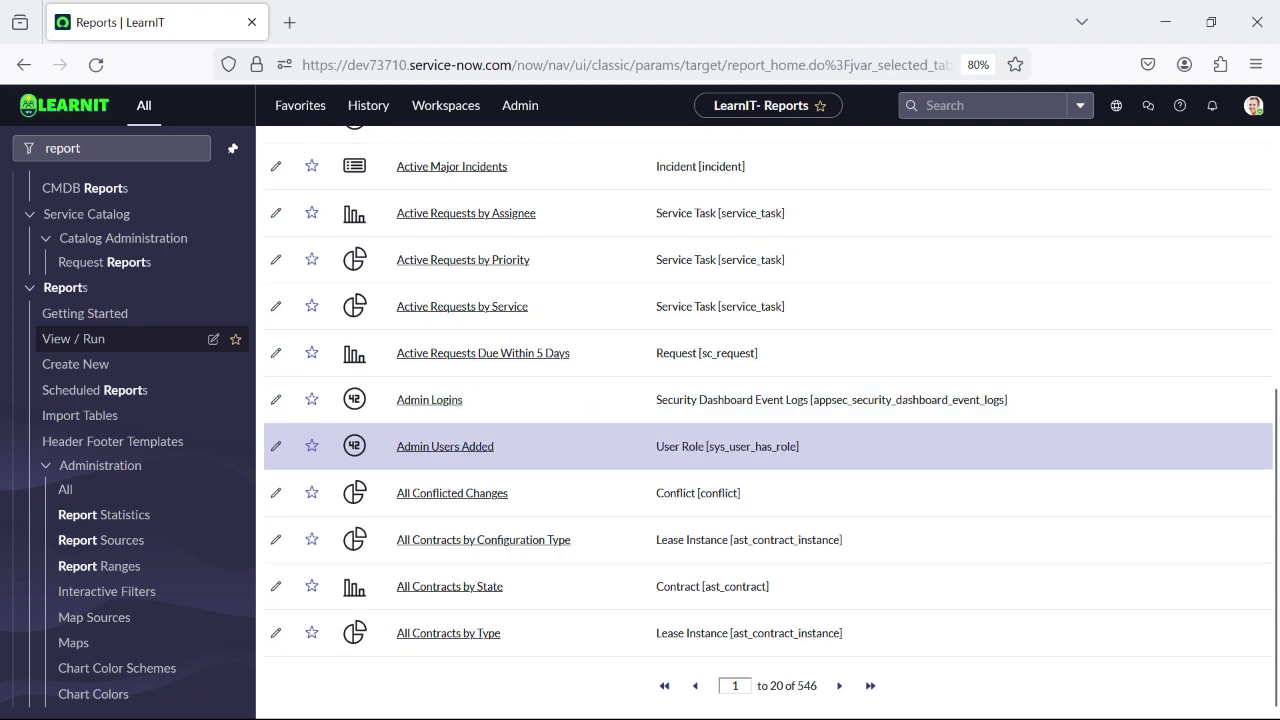
{"action": "scroll", "coordinate": [768, 446], "scroll_direction": "up", "scroll_amount": 5}
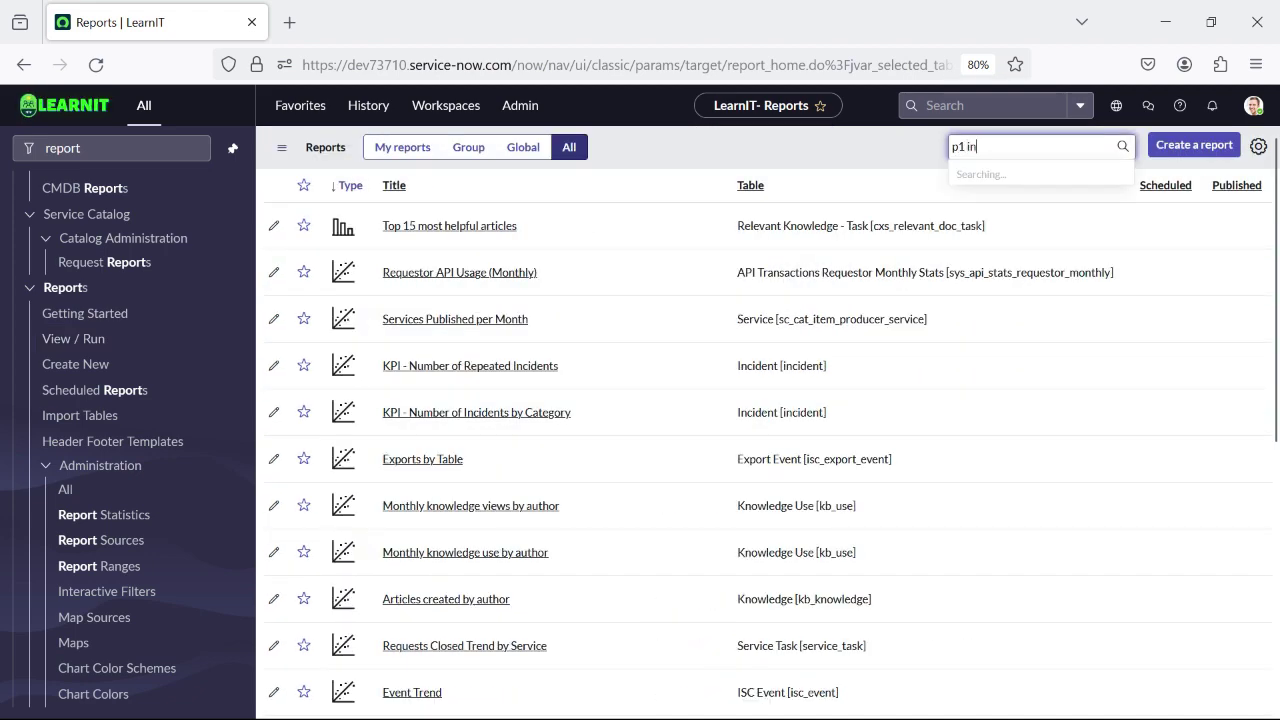
{"action": "type", "text": "1 incident"}
{"action": "key", "text": "Return"}
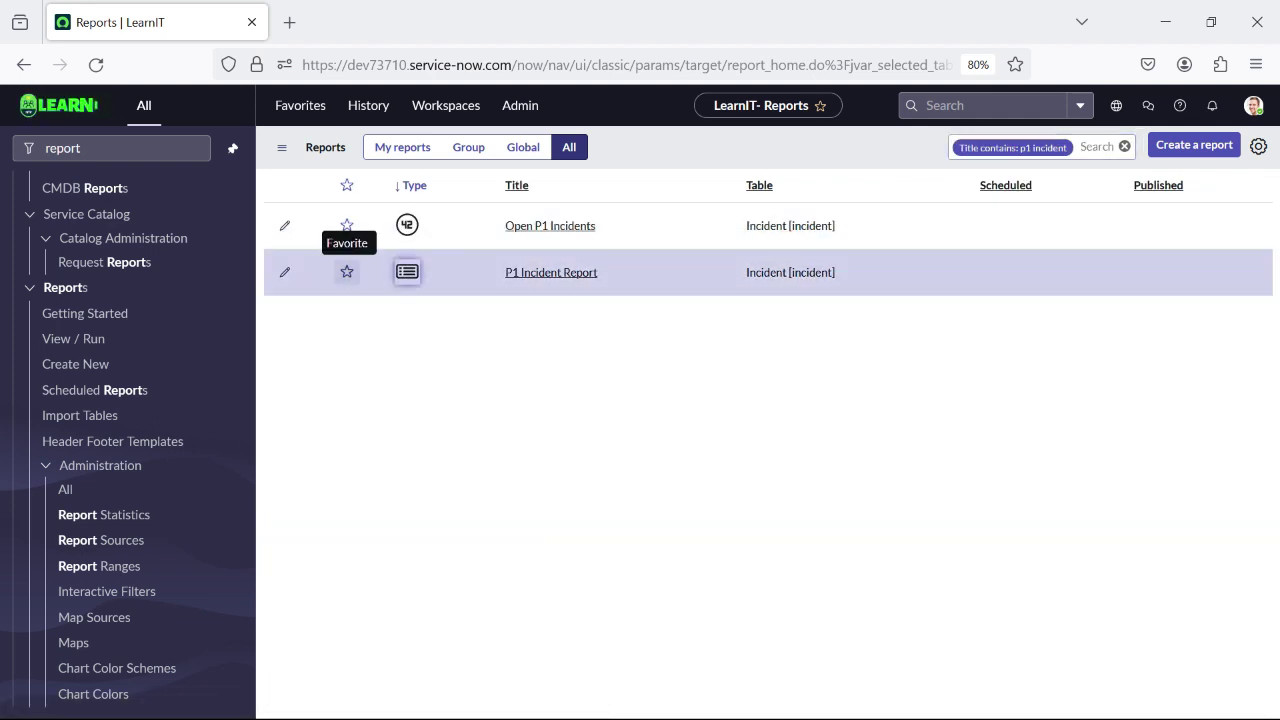
{"action": "left_click", "coordinate": [346, 271]}
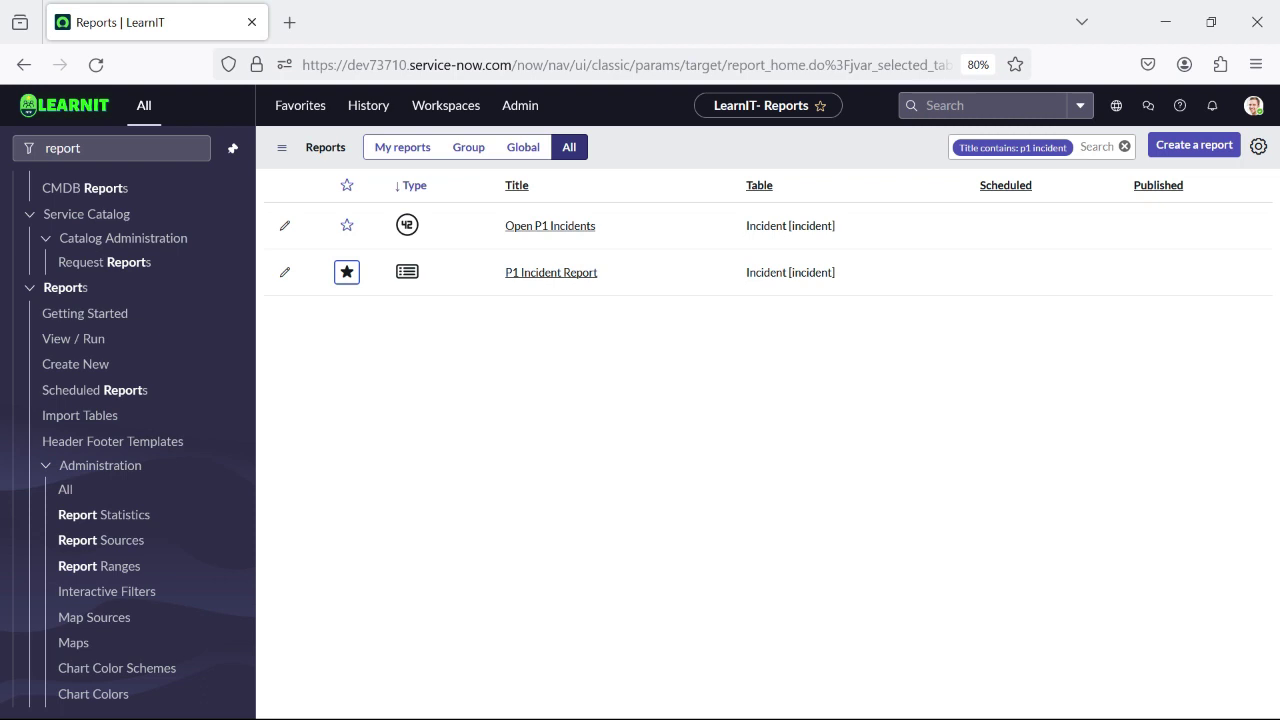
{"action": "left_click", "coordinate": [407, 271]}
- Search the reports for "Change request" and mark All Open Change Requests, Normal Change Request, Emergency Change Request and Standard Change Request as favorites
{"action": "left_click", "coordinate": [1124, 146]}
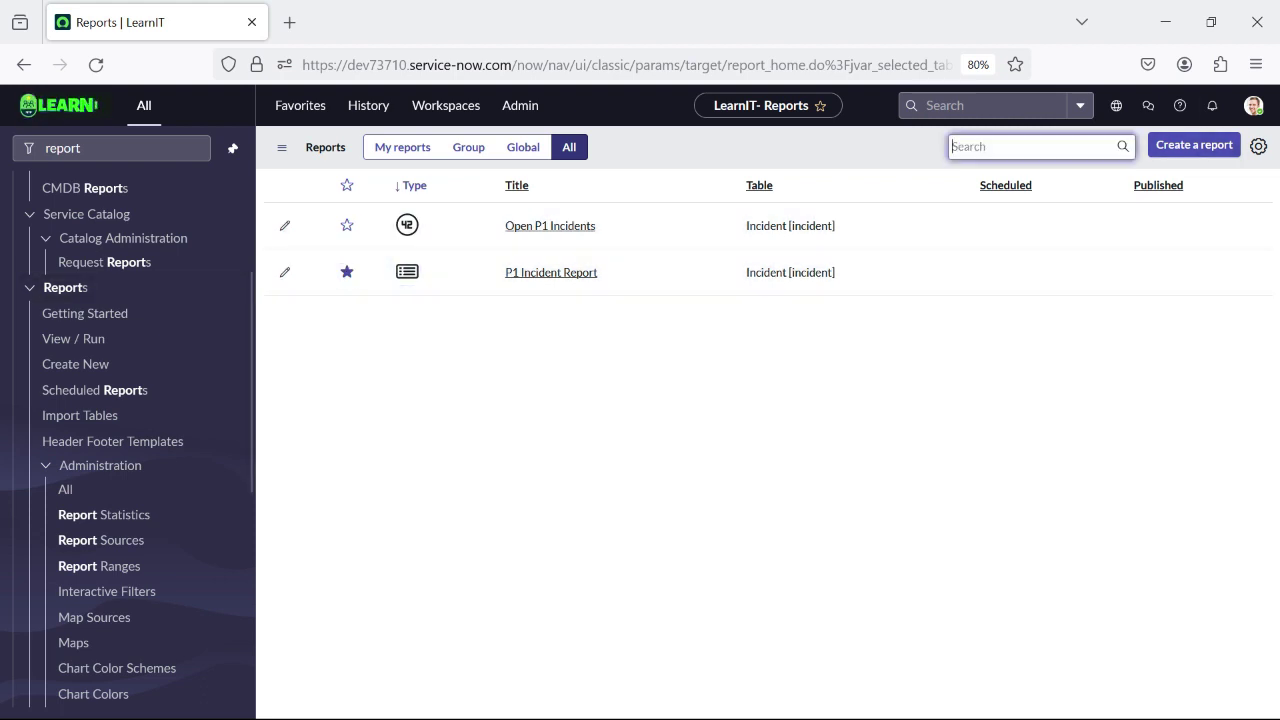
{"action": "type", "text": "Chan"}
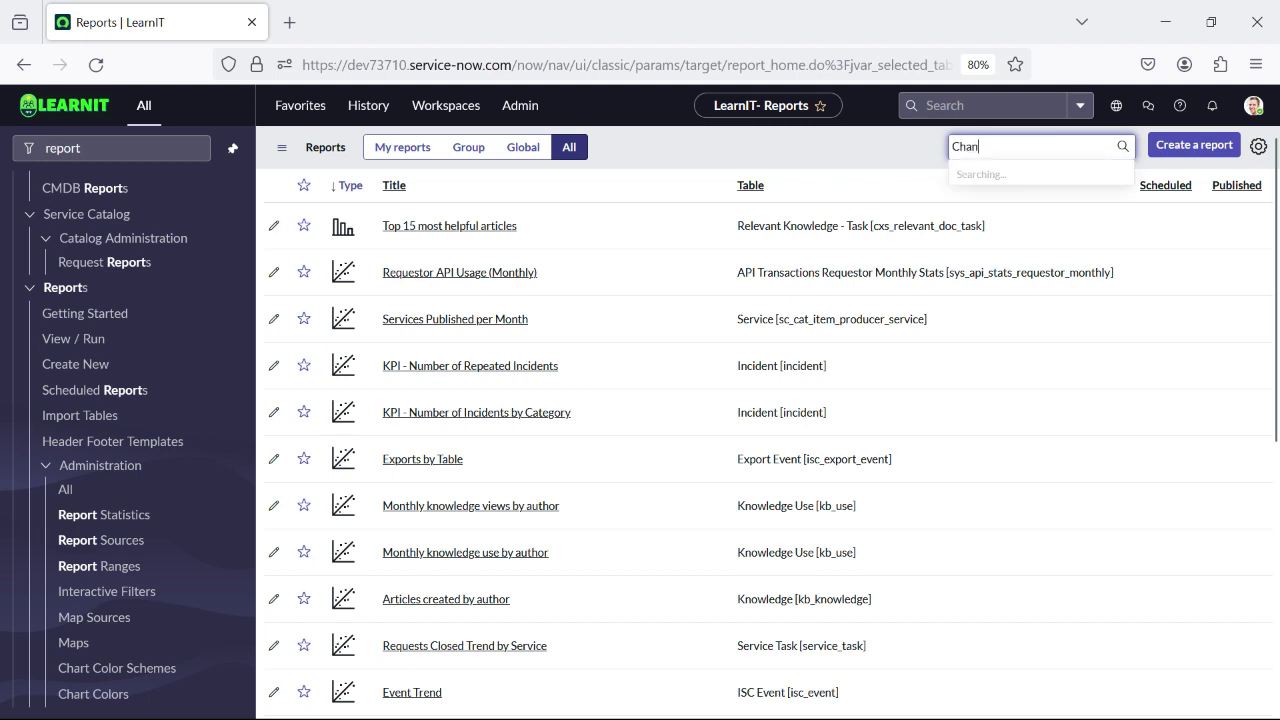
{"action": "type", "text": "ge"}
{"action": "type", "text": " rw"}
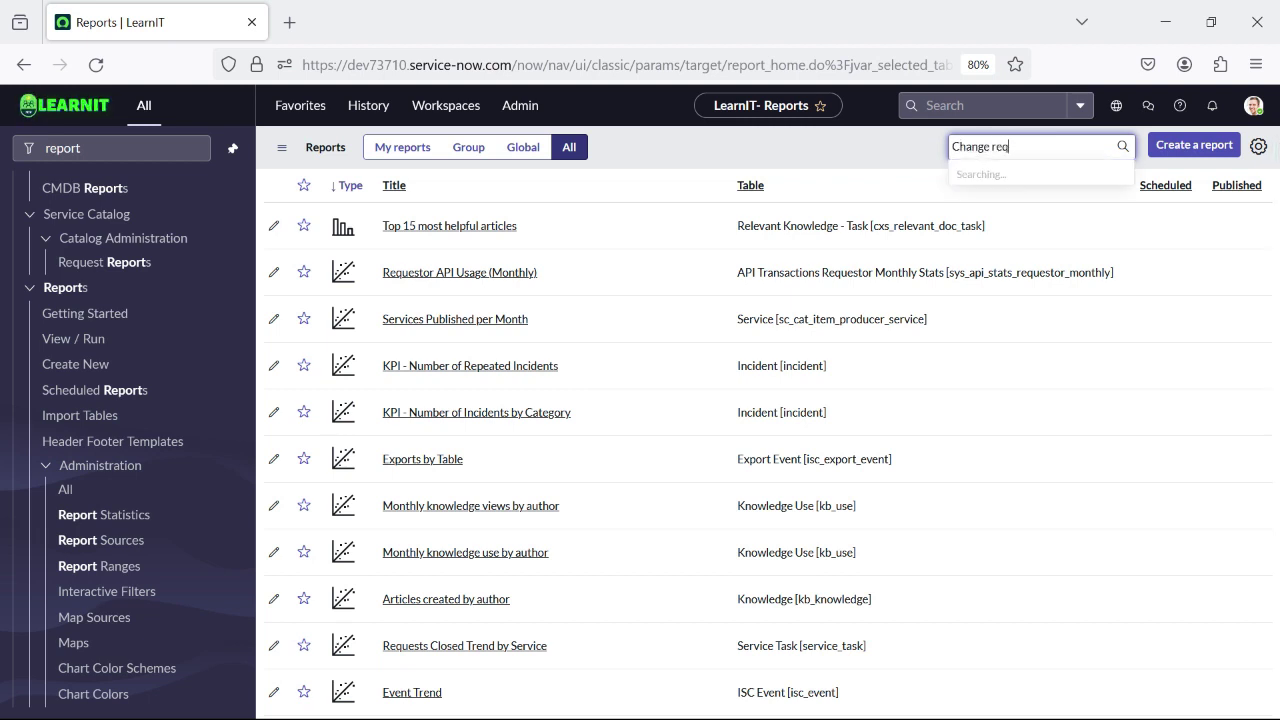
{"action": "key", "text": "Return"}
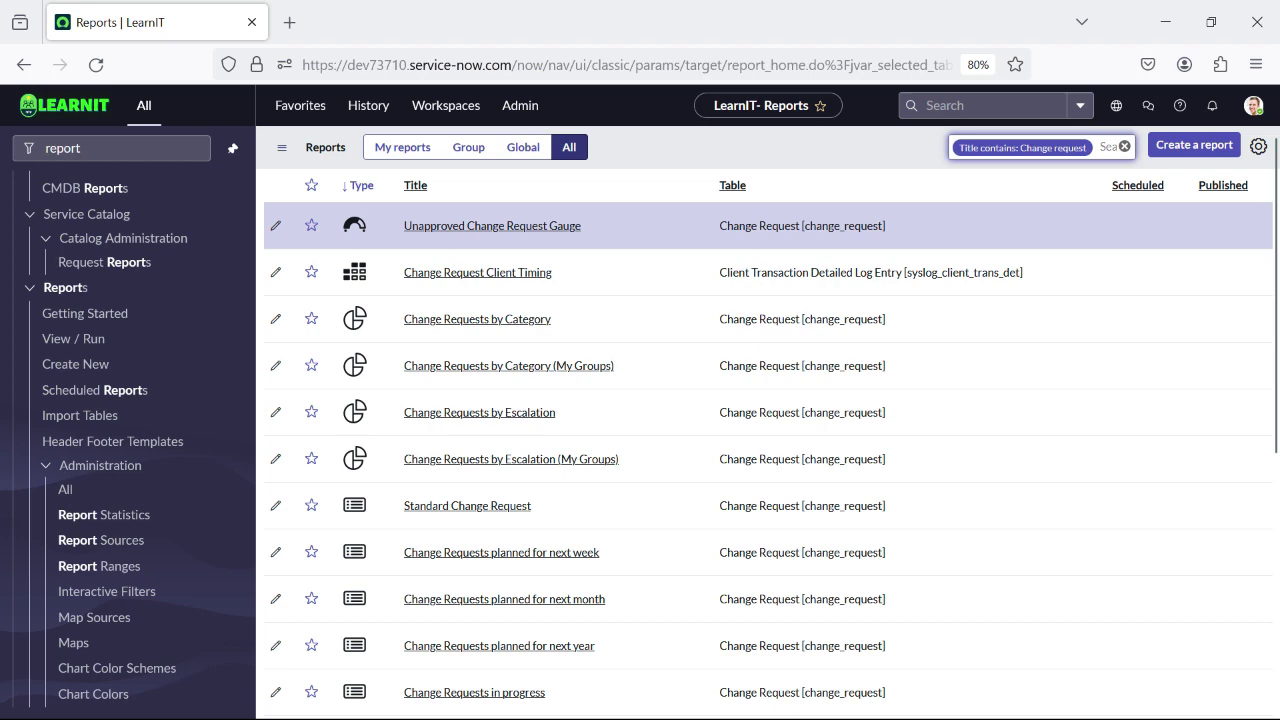
{"action": "scroll", "coordinate": [700, 340], "scroll_direction": "down", "scroll_amount": 5}
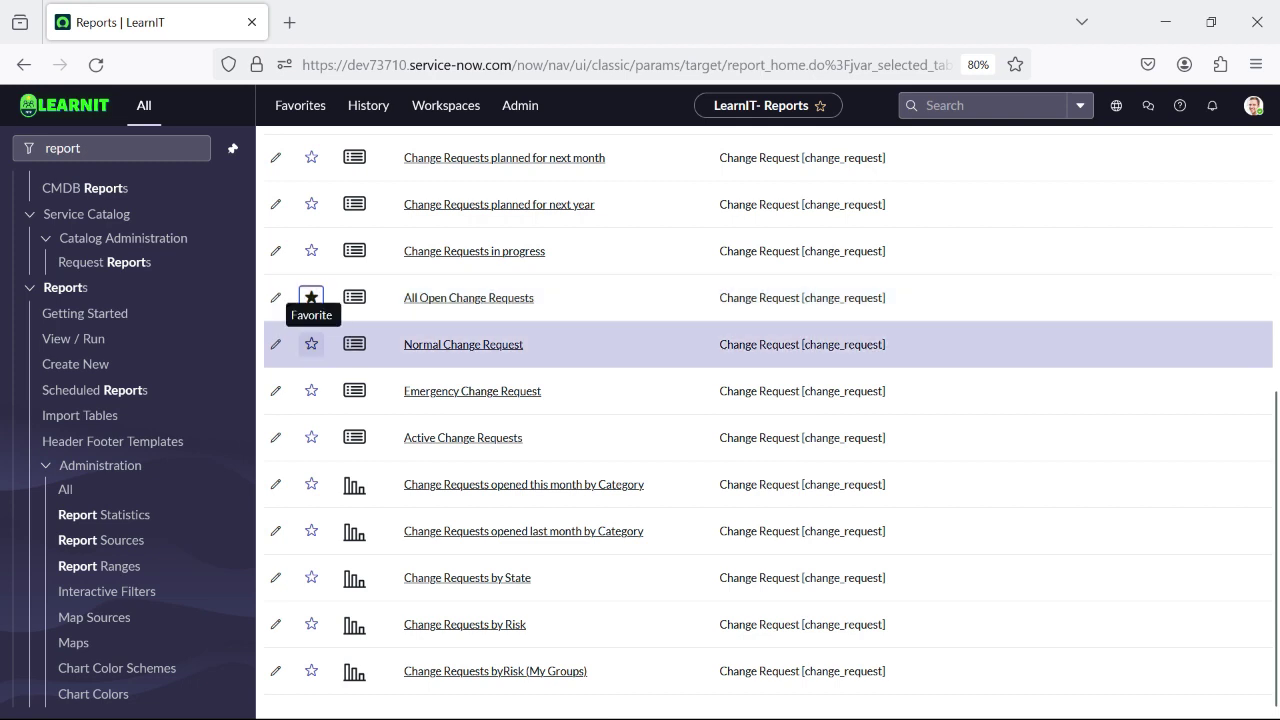
{"action": "left_click", "coordinate": [311, 344]}
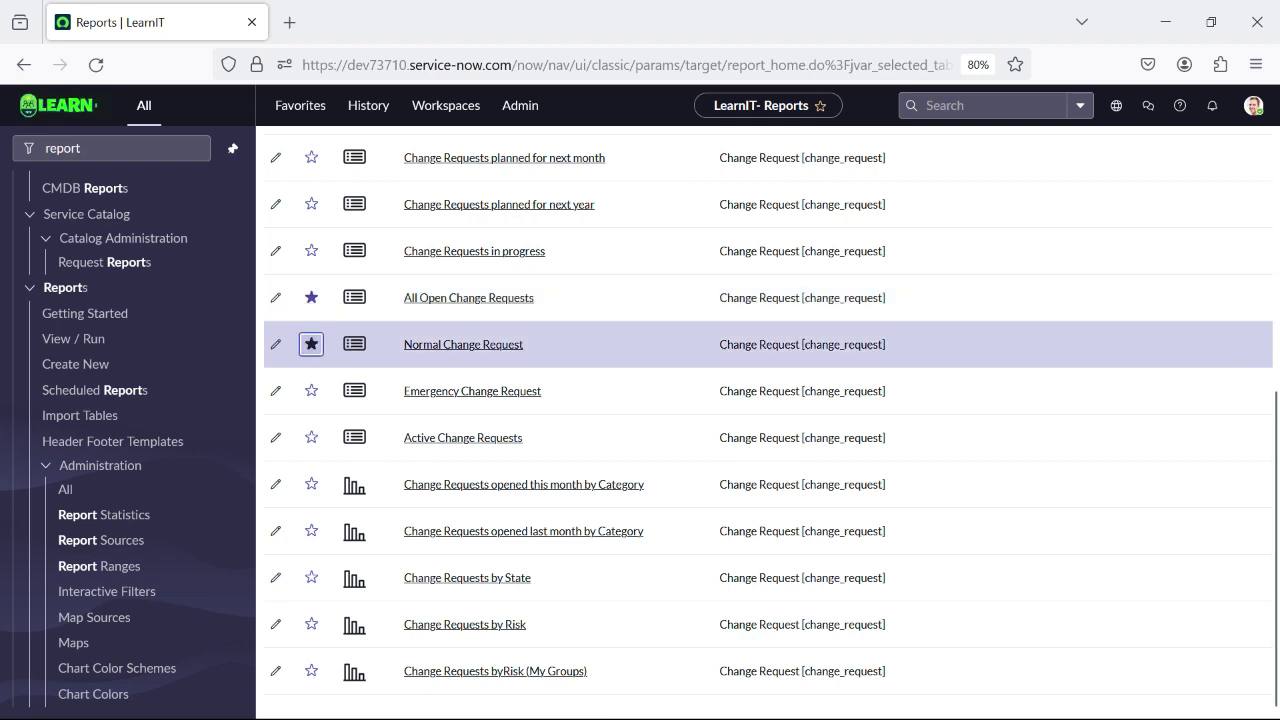
{"action": "left_click", "coordinate": [311, 390]}
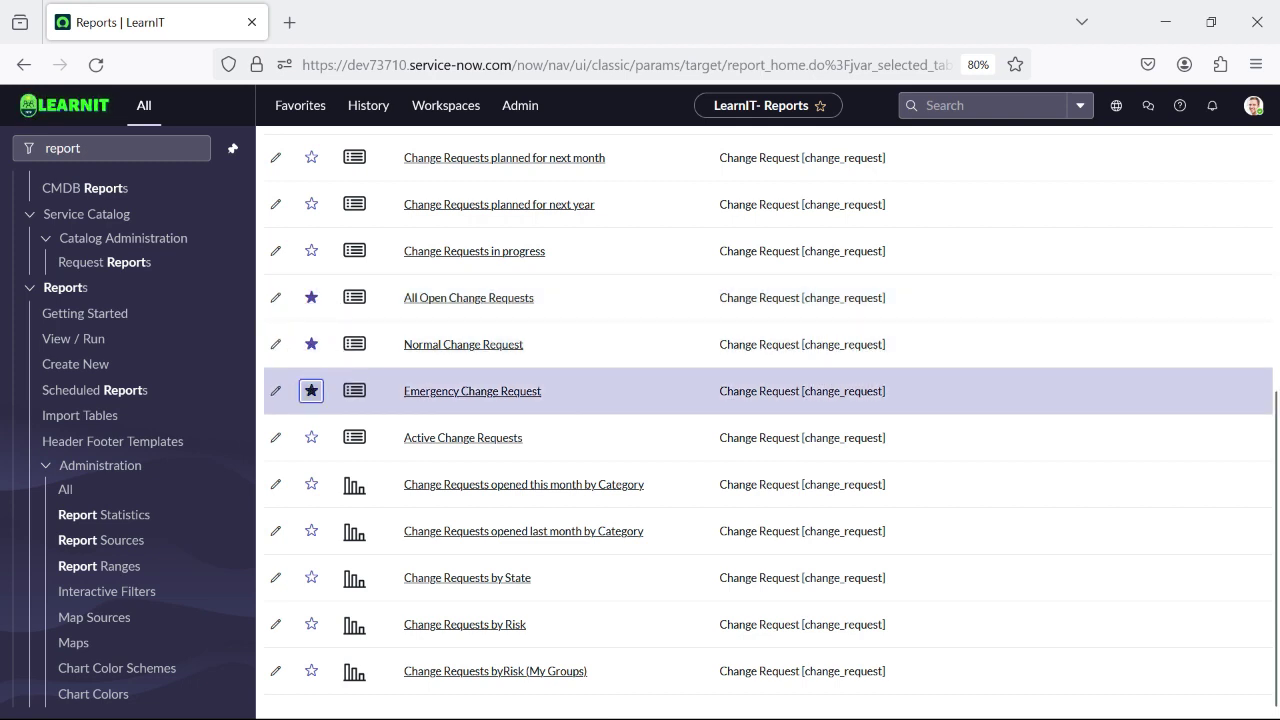
{"action": "key", "text": "Tab"}
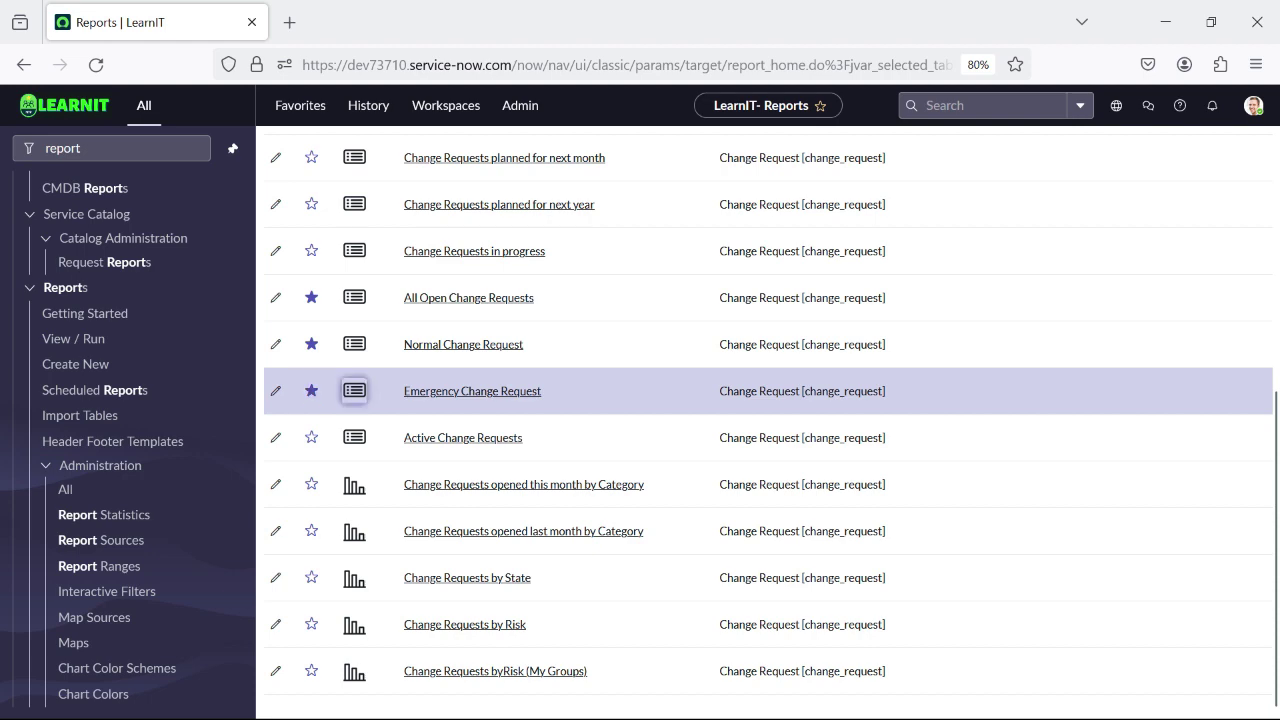
{"action": "scroll", "coordinate": [700, 505], "scroll_direction": "up", "scroll_amount": 5}
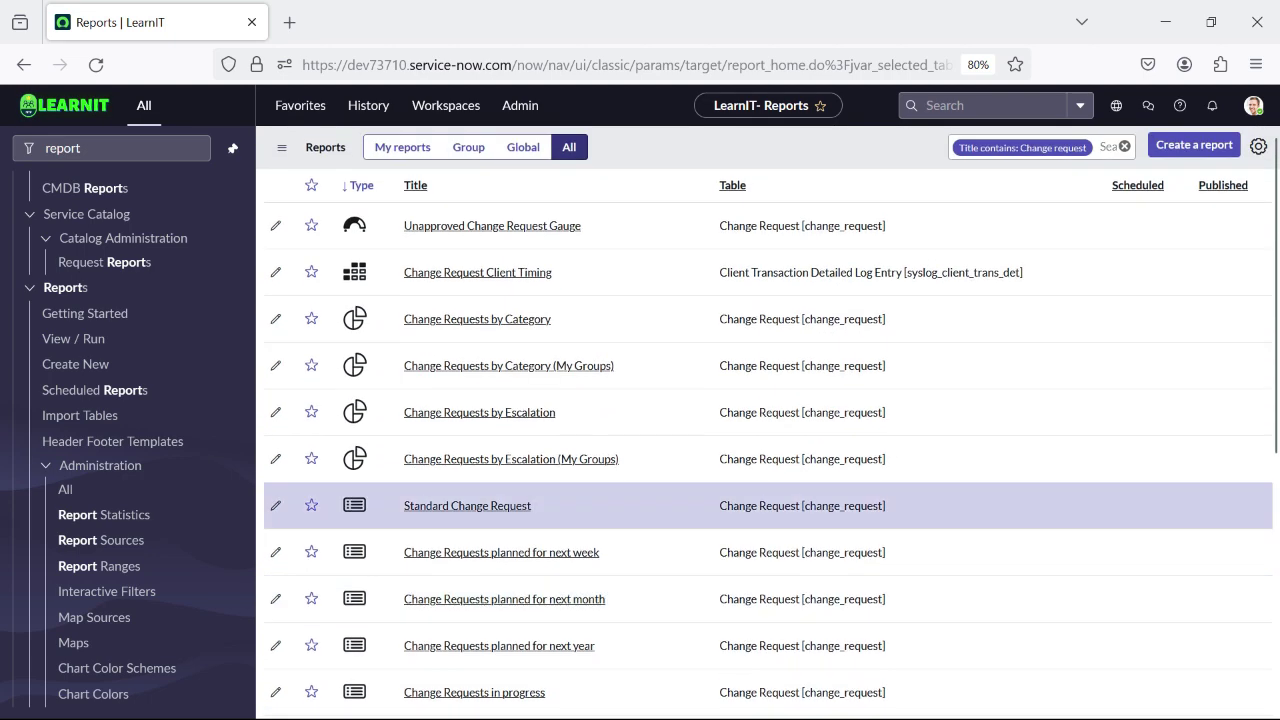
{"action": "left_click", "coordinate": [311, 505]}
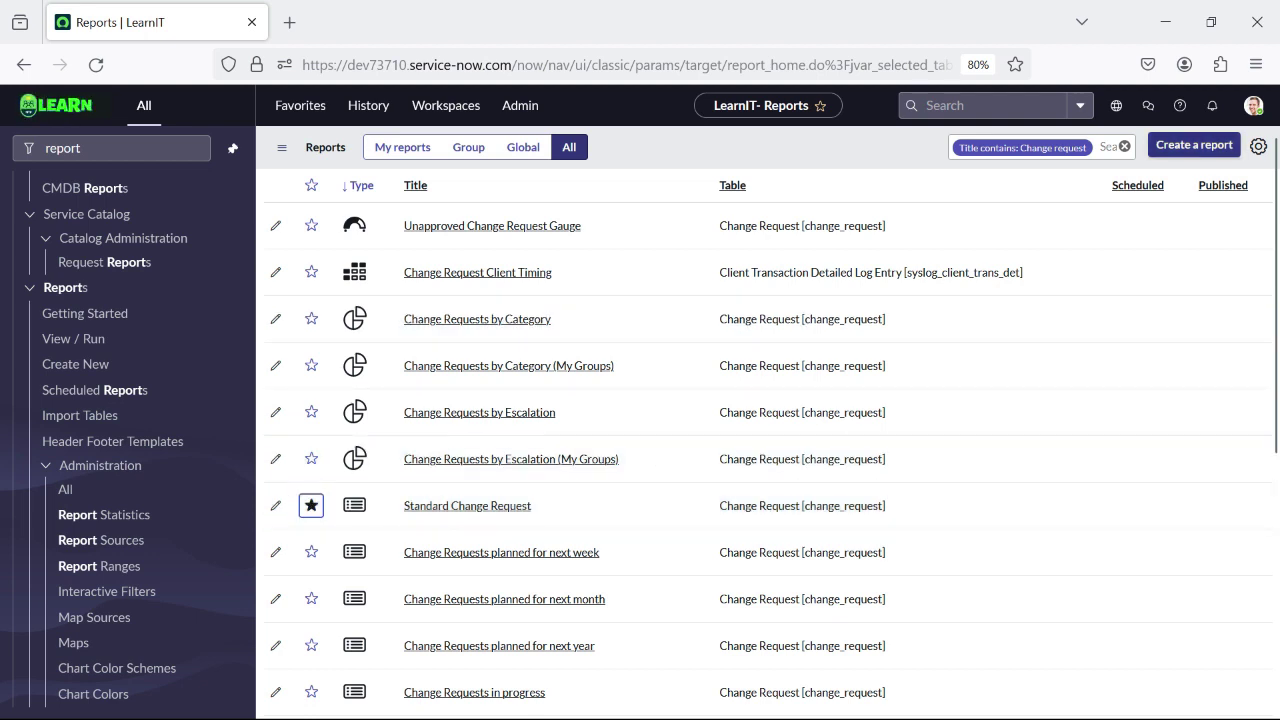
- Clear the title search and filter the report list to show only favorites
{"action": "left_click", "coordinate": [1124, 146]}
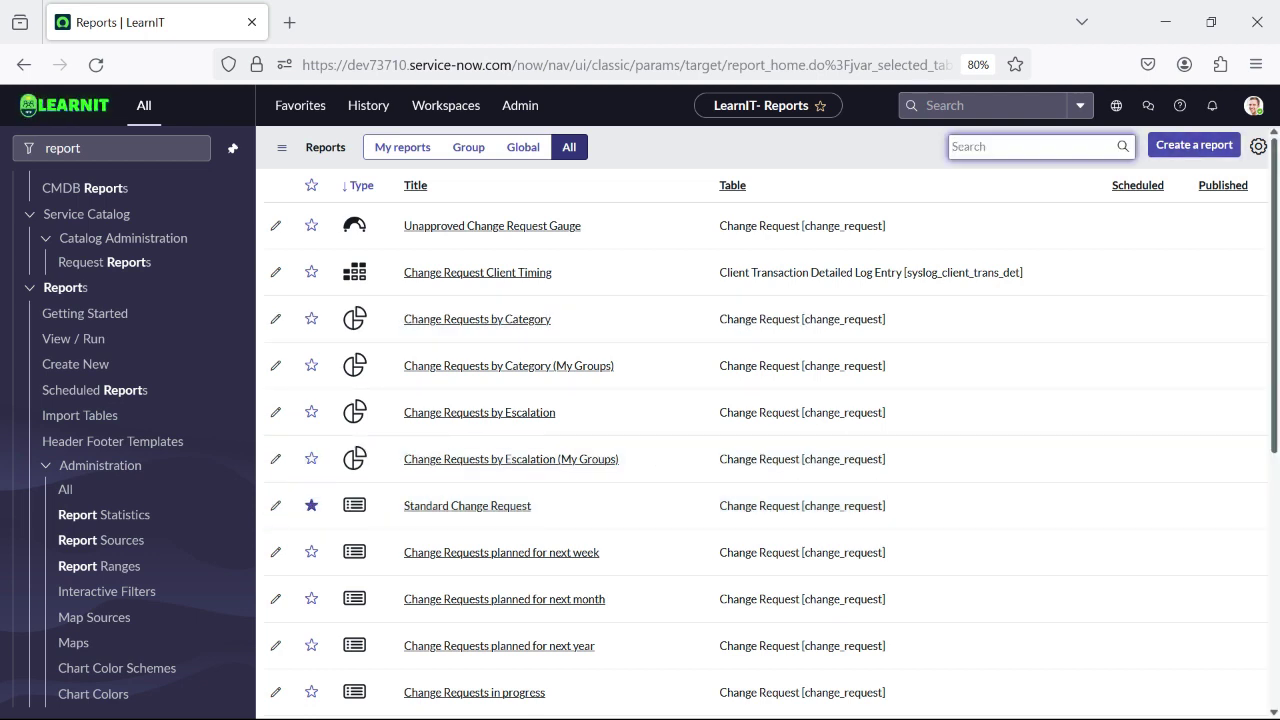
{"action": "left_click", "coordinate": [311, 185]}
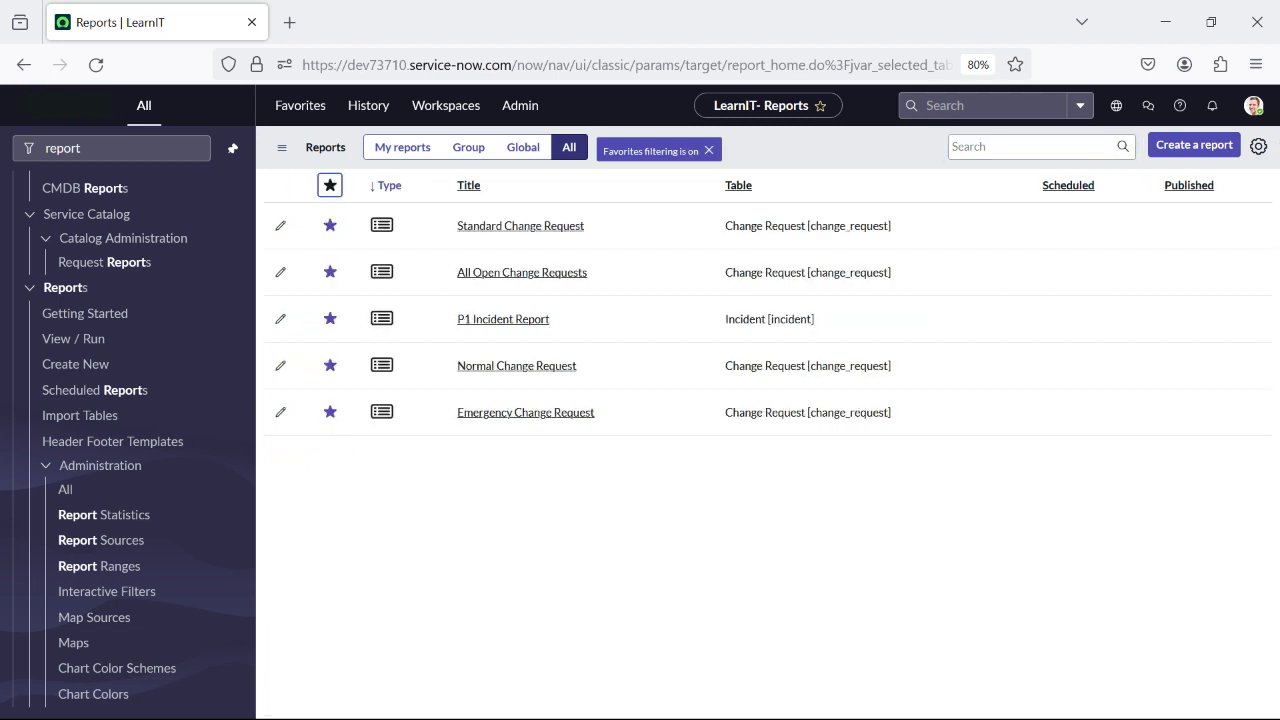